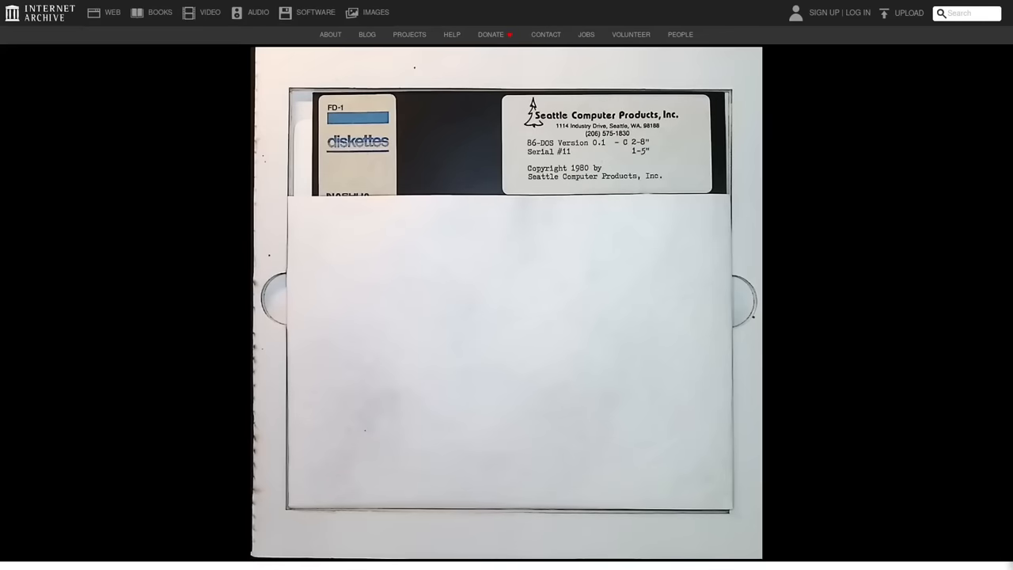
{"action": "scroll", "coordinate": [918, 332], "scroll_direction": "down", "scroll_amount": 5}
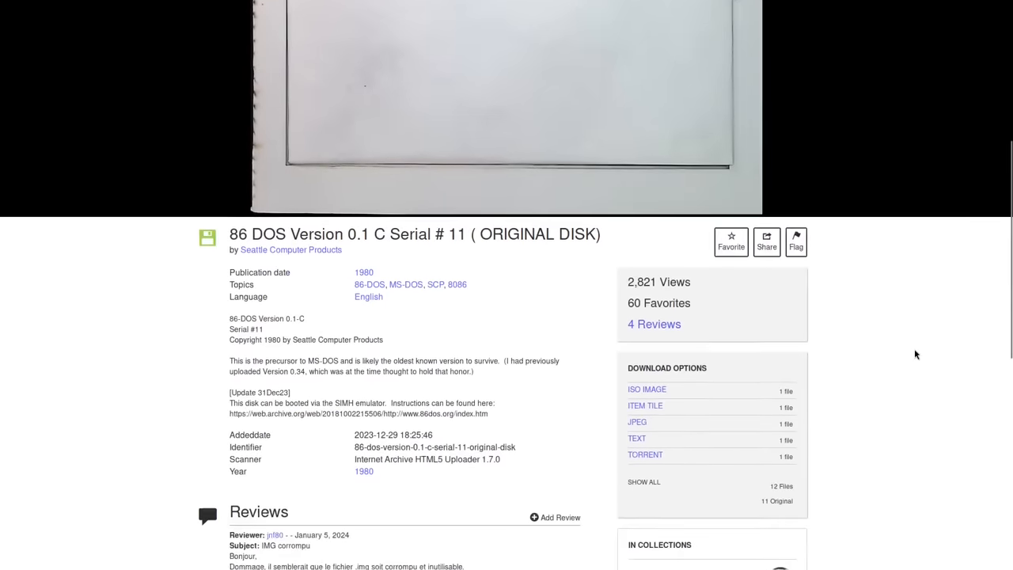
{"action": "scroll", "coordinate": [914, 349], "scroll_direction": "down", "scroll_amount": 2}
{"action": "scroll", "coordinate": [914, 352], "scroll_direction": "down", "scroll_amount": 1}
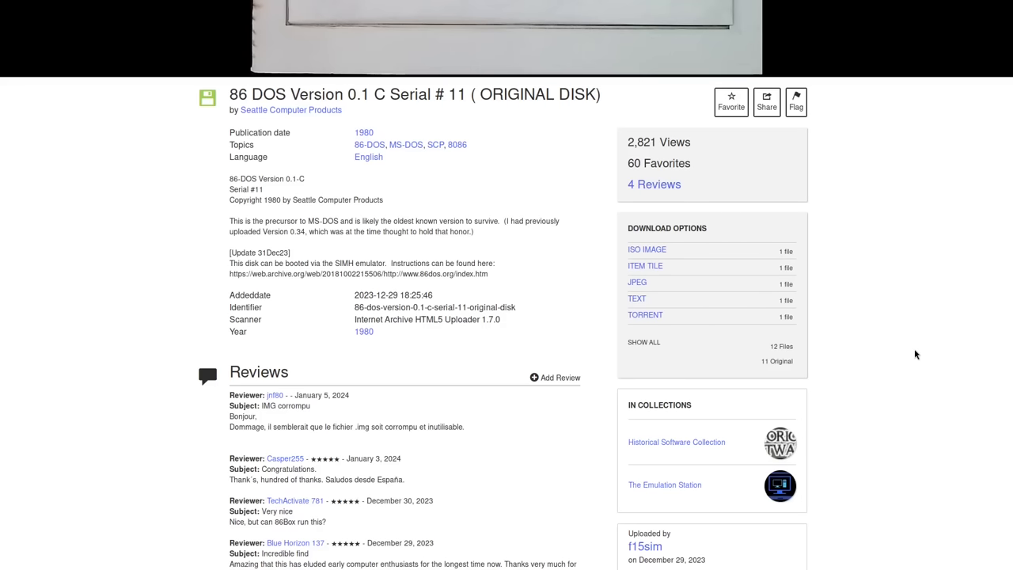
{"action": "scroll", "coordinate": [913, 355], "scroll_direction": "up", "scroll_amount": 1}
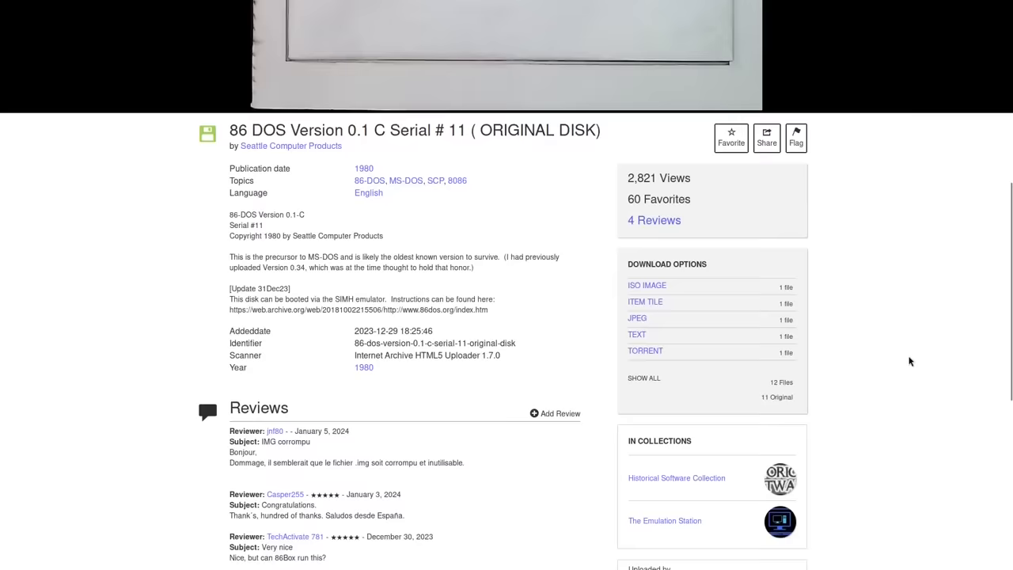
{"action": "scroll", "coordinate": [909, 361], "scroll_direction": "up", "scroll_amount": 3}
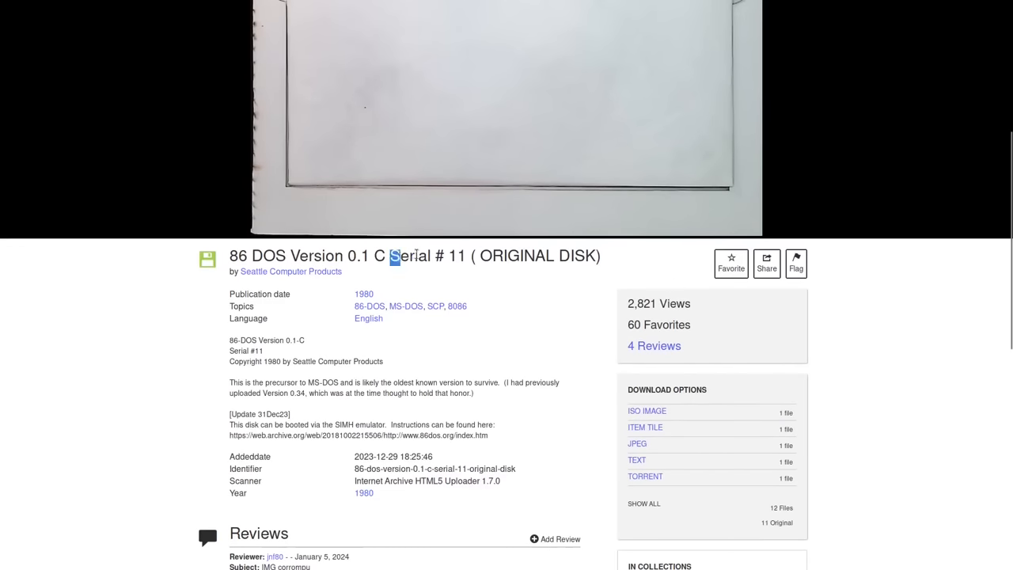
Step: Highlight 'Serial # 11' in the item title, then clear the highlight
{"action": "left_click_drag", "start_coordinate": [389, 256], "coordinate": [463, 256]}
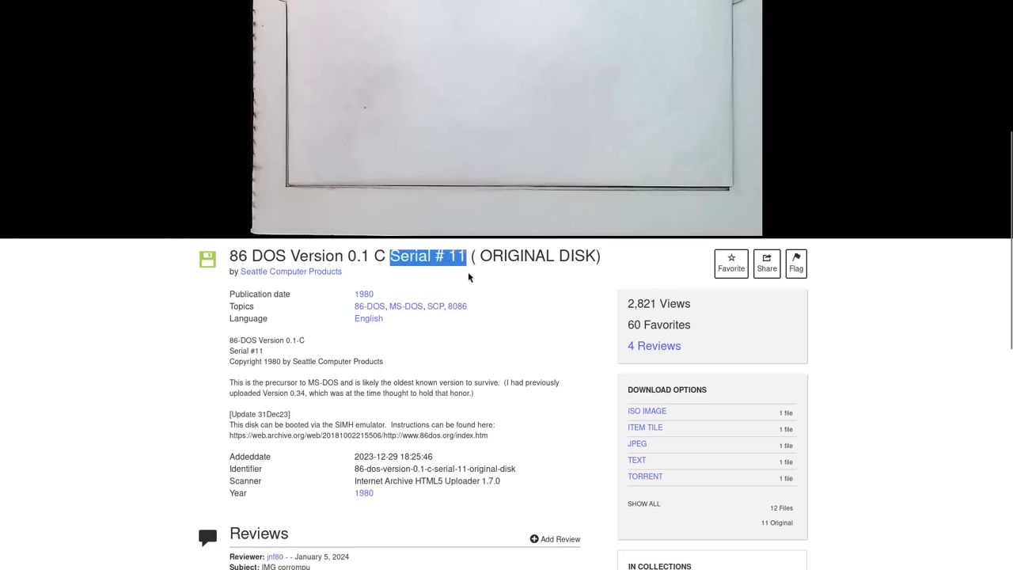
{"action": "left_click", "coordinate": [468, 272]}
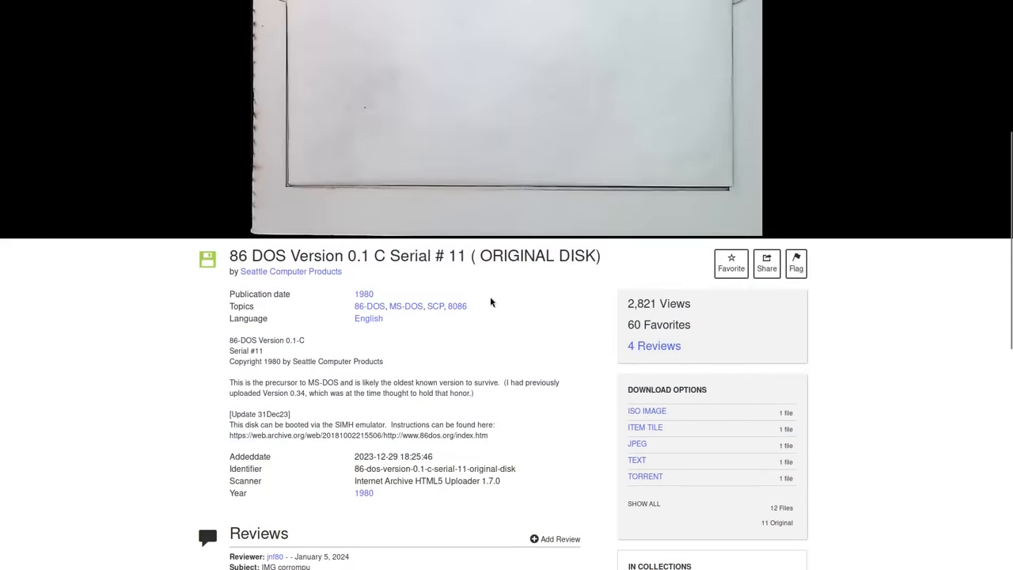
{"action": "scroll", "coordinate": [551, 375], "scroll_direction": "up", "scroll_amount": 4}
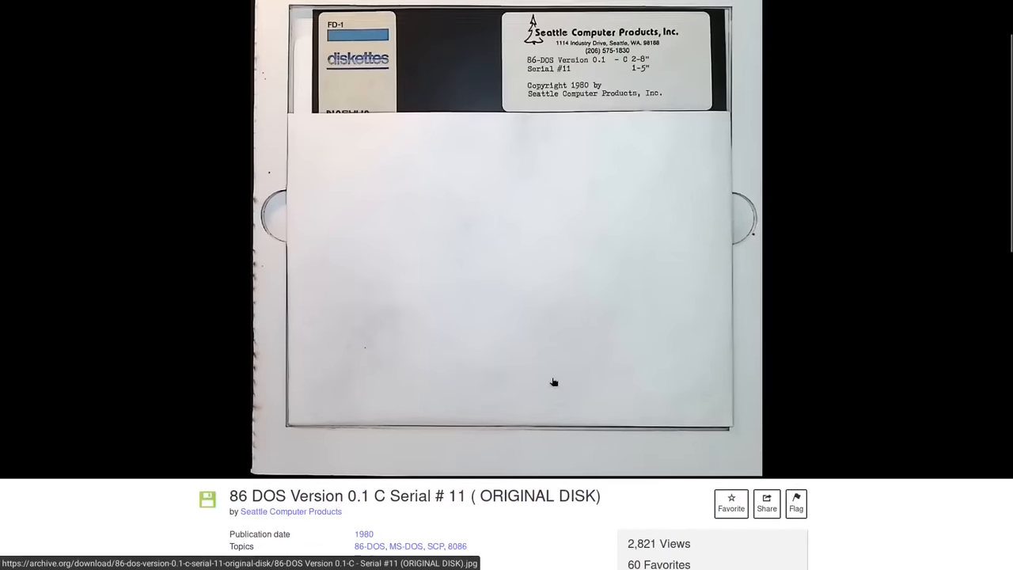
{"action": "scroll", "coordinate": [553, 384], "scroll_direction": "up", "scroll_amount": 1}
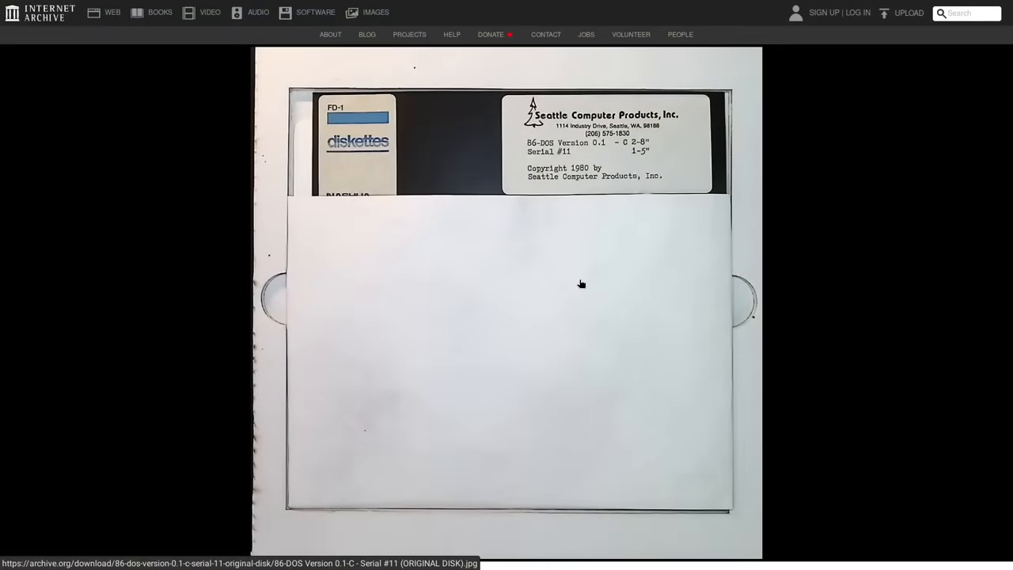
{"action": "scroll", "coordinate": [581, 284], "scroll_direction": "down", "scroll_amount": 3}
{"action": "scroll", "coordinate": [579, 288], "scroll_direction": "down", "scroll_amount": 3}
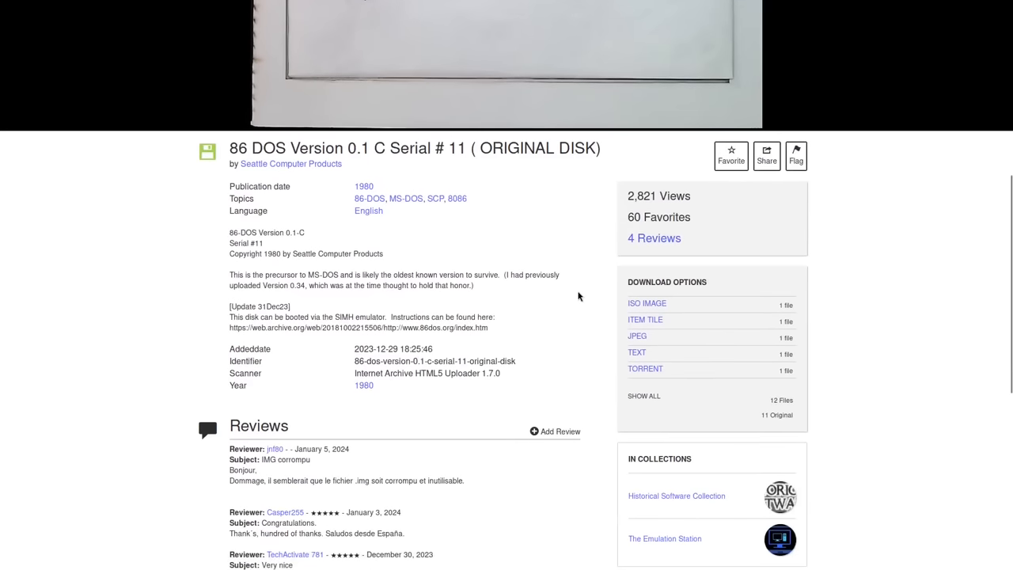
{"action": "scroll", "coordinate": [578, 296], "scroll_direction": "down", "scroll_amount": 1}
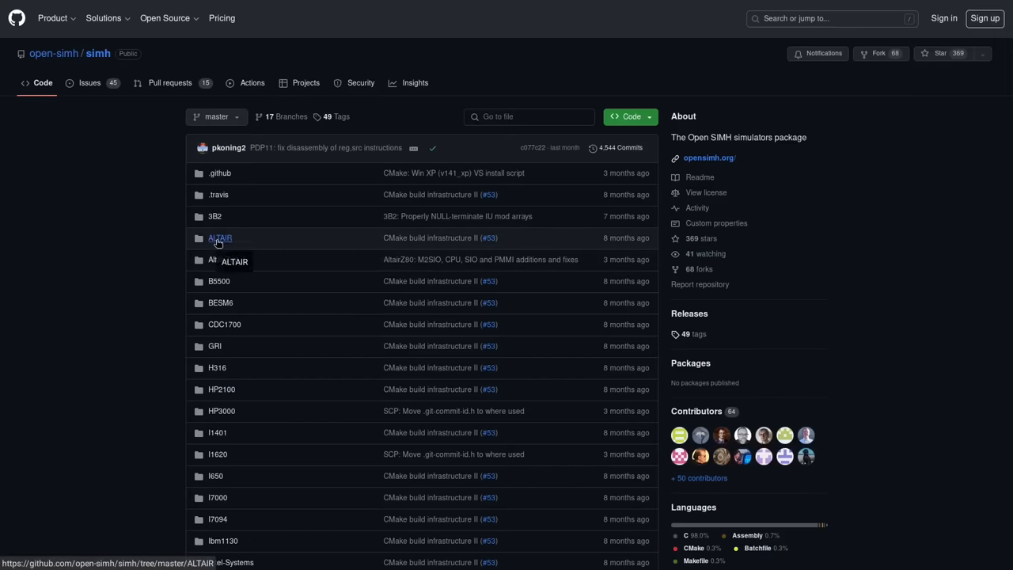
{"action": "scroll", "coordinate": [217, 242], "scroll_direction": "down", "scroll_amount": 2}
{"action": "scroll", "coordinate": [217, 237], "scroll_direction": "down", "scroll_amount": 3}
{"action": "scroll", "coordinate": [222, 248], "scroll_direction": "down", "scroll_amount": 3}
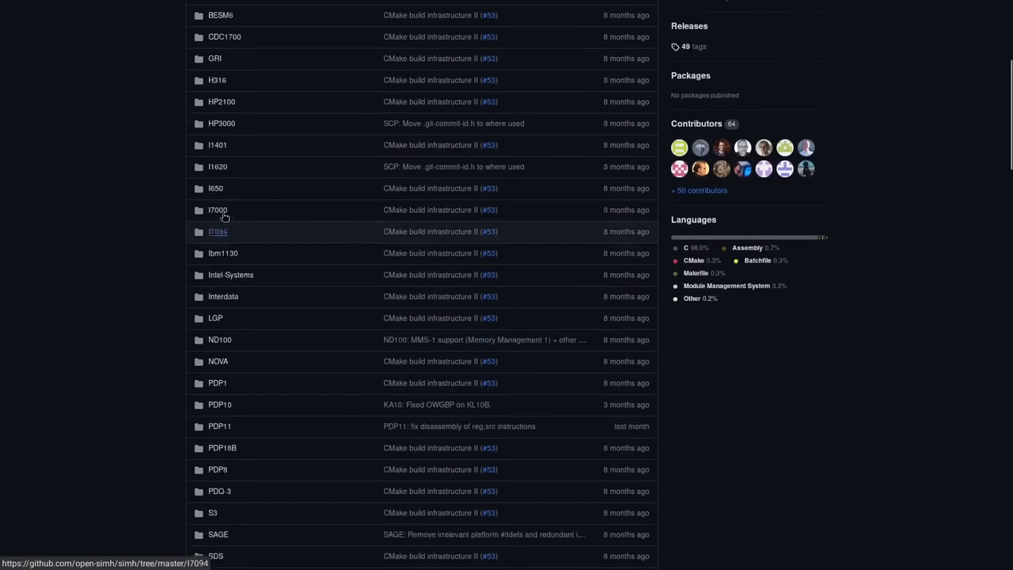
{"action": "scroll", "coordinate": [265, 228], "scroll_direction": "down", "scroll_amount": 3}
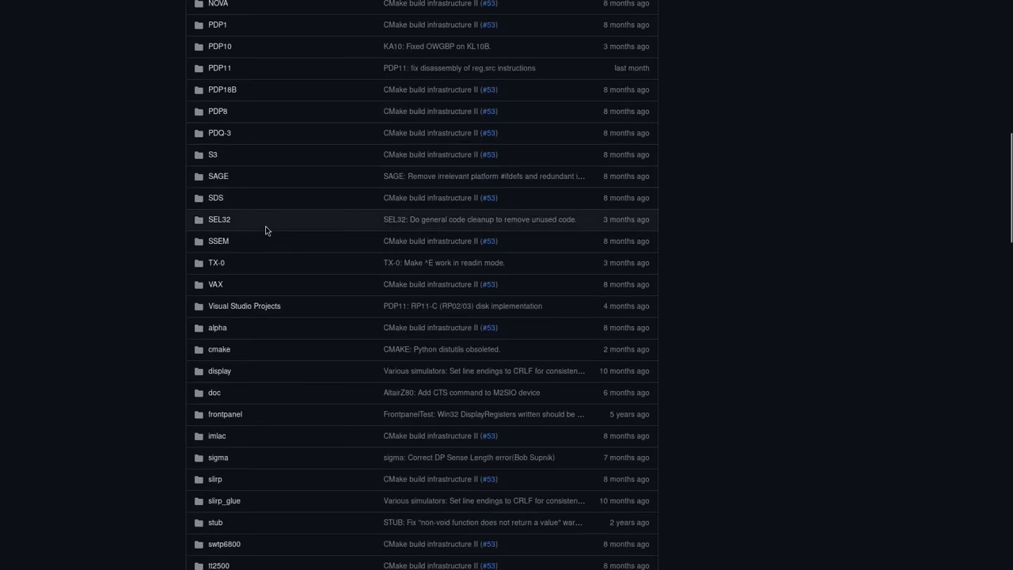
{"action": "scroll", "coordinate": [220, 300], "scroll_direction": "up", "scroll_amount": 4}
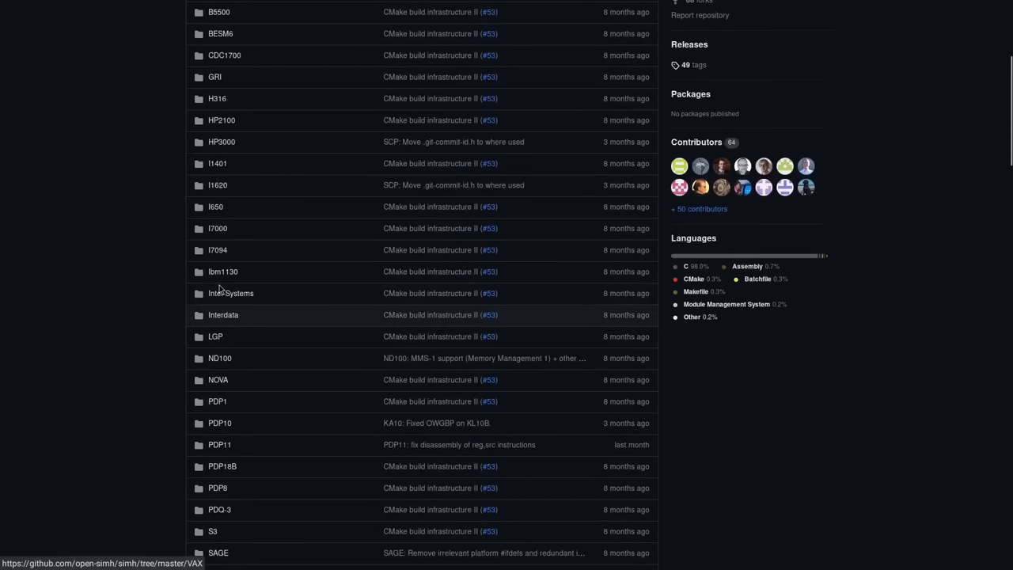
{"action": "scroll", "coordinate": [220, 288], "scroll_direction": "up", "scroll_amount": 3}
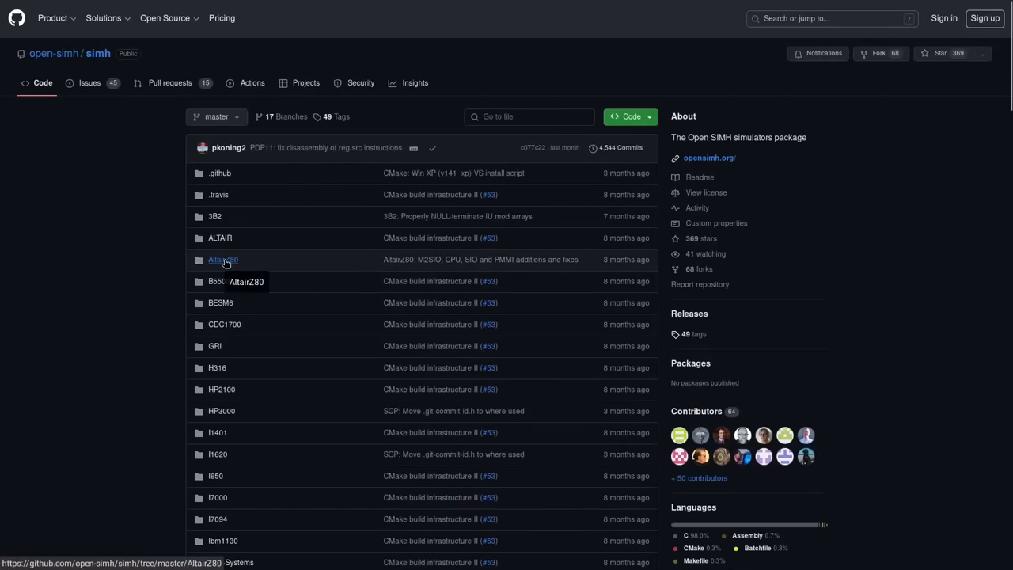
Step: Open the AltairZ80 folder in the open-simh/simh repository listing
{"action": "left_click", "coordinate": [232, 266]}
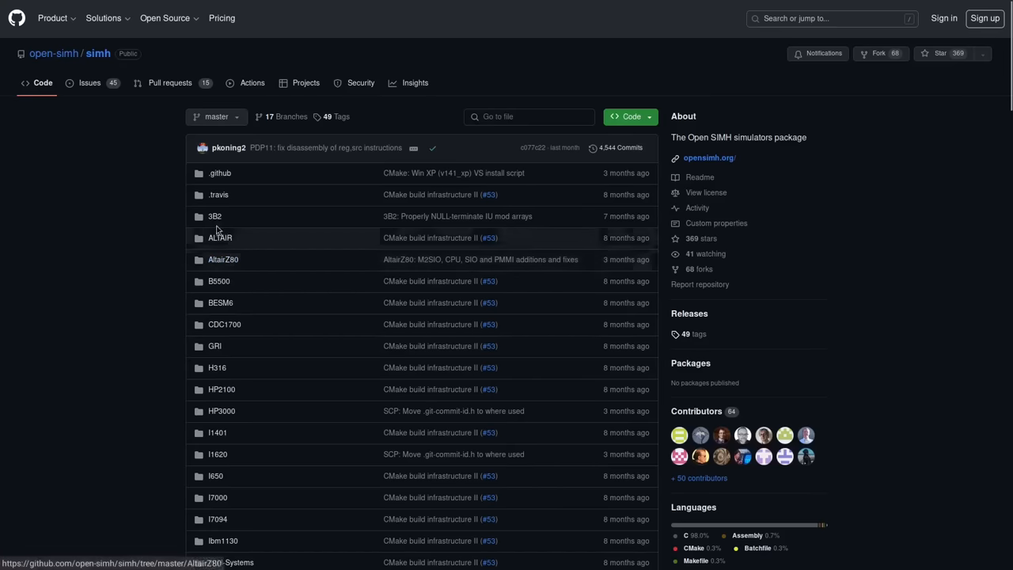
{"action": "scroll", "coordinate": [227, 270], "scroll_direction": "down", "scroll_amount": 2}
{"action": "scroll", "coordinate": [222, 253], "scroll_direction": "down", "scroll_amount": 4}
{"action": "scroll", "coordinate": [219, 246], "scroll_direction": "down", "scroll_amount": 2}
{"action": "scroll", "coordinate": [221, 277], "scroll_direction": "down", "scroll_amount": 3}
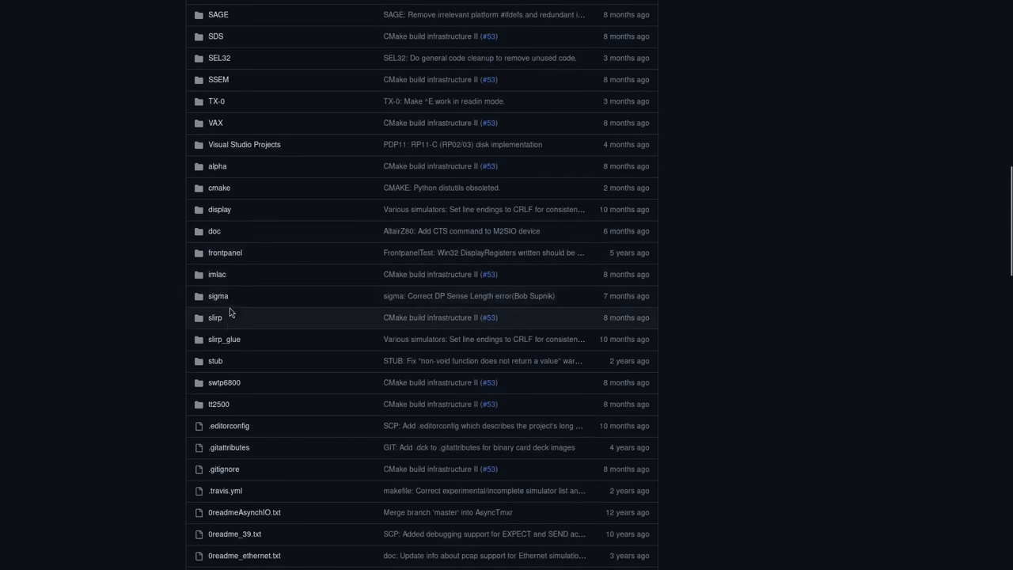
{"action": "scroll", "coordinate": [227, 354], "scroll_direction": "up", "scroll_amount": 3}
{"action": "scroll", "coordinate": [227, 354], "scroll_direction": "up", "scroll_amount": 3}
{"action": "scroll", "coordinate": [317, 349], "scroll_direction": "up", "scroll_amount": 3}
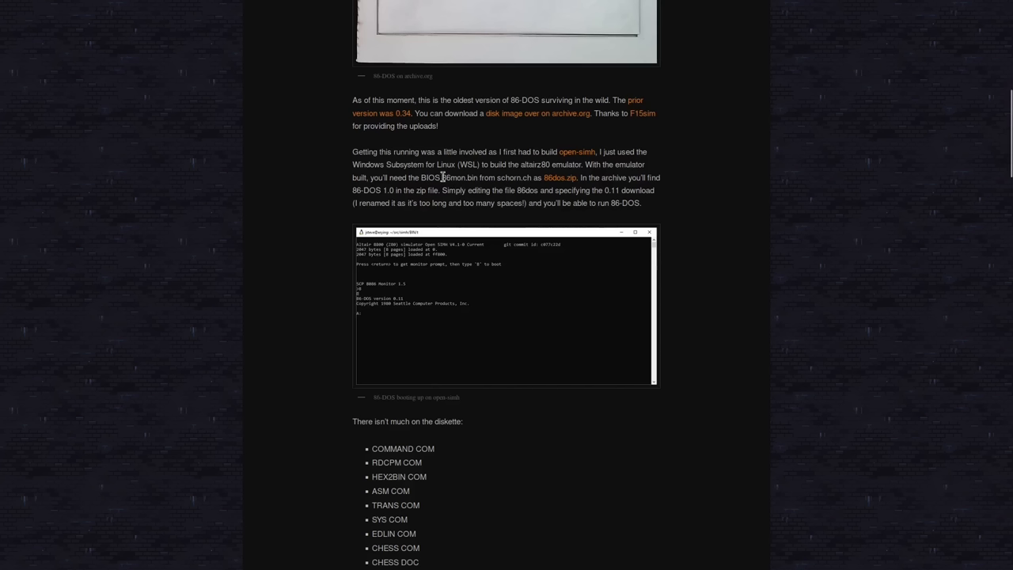
Step: Highlight 86mon.bin in the article paragraph, then clear the highlight
{"action": "left_click_drag", "start_coordinate": [443, 178], "coordinate": [478, 179]}
{"action": "left_click", "coordinate": [488, 180]}
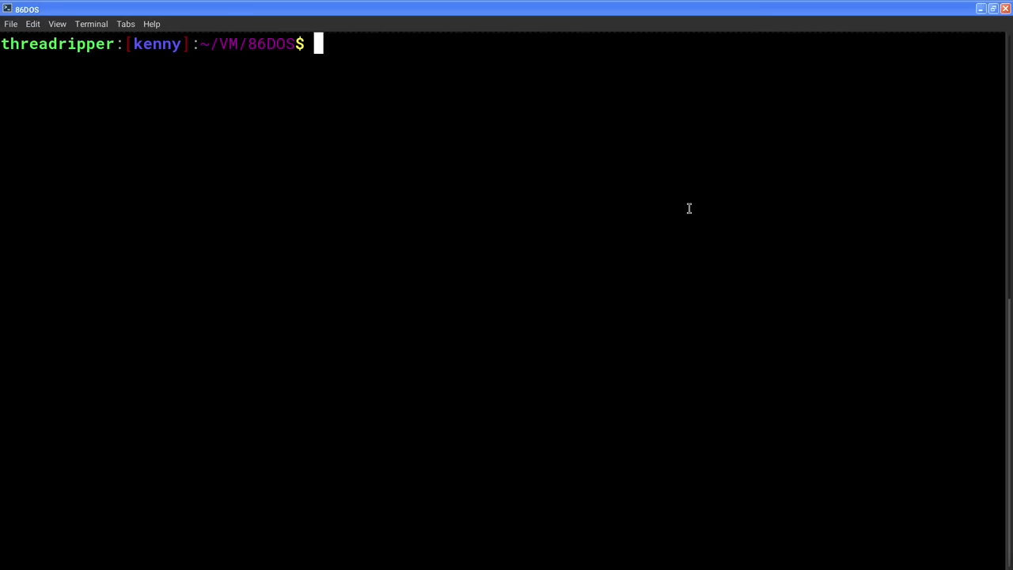
{"action": "type", "text": "ls"}
Step: List the ~/VM/86DOS folder and highlight the long original disk image file name
{"action": "key", "text": "Return"}
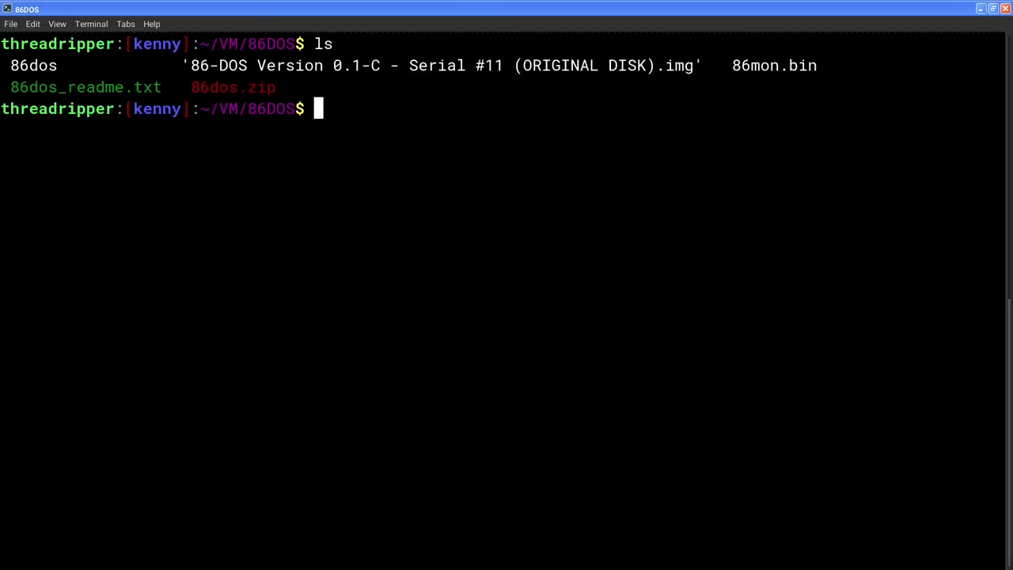
{"action": "triple_click", "coordinate": [465, 63]}
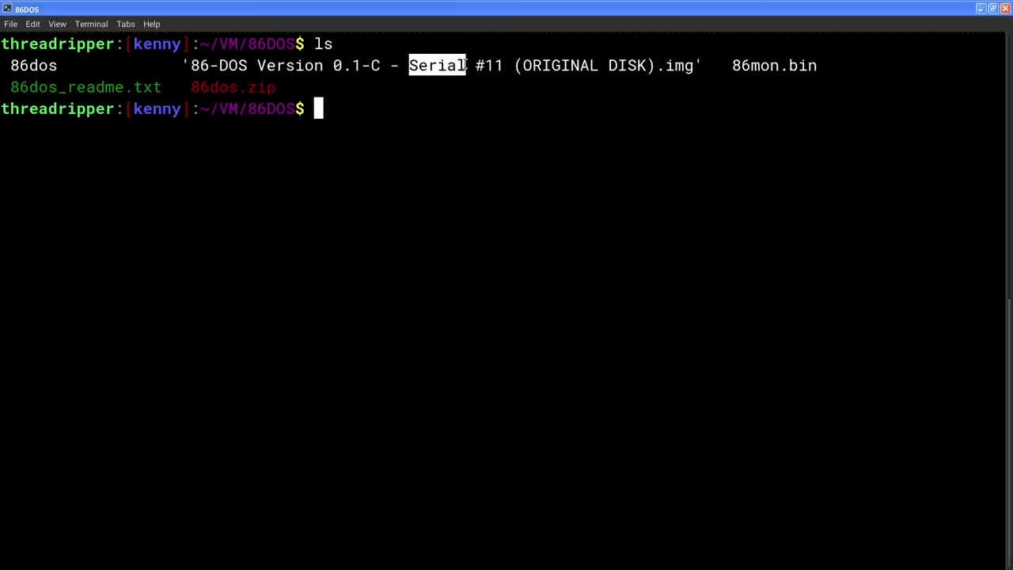
{"action": "mouse_move", "coordinate": [191, 66]}
{"action": "left_mouse_down"}
{"action": "mouse_move", "coordinate": [705, 66]}
{"action": "mouse_move", "coordinate": [695, 67]}
{"action": "left_mouse_up"}
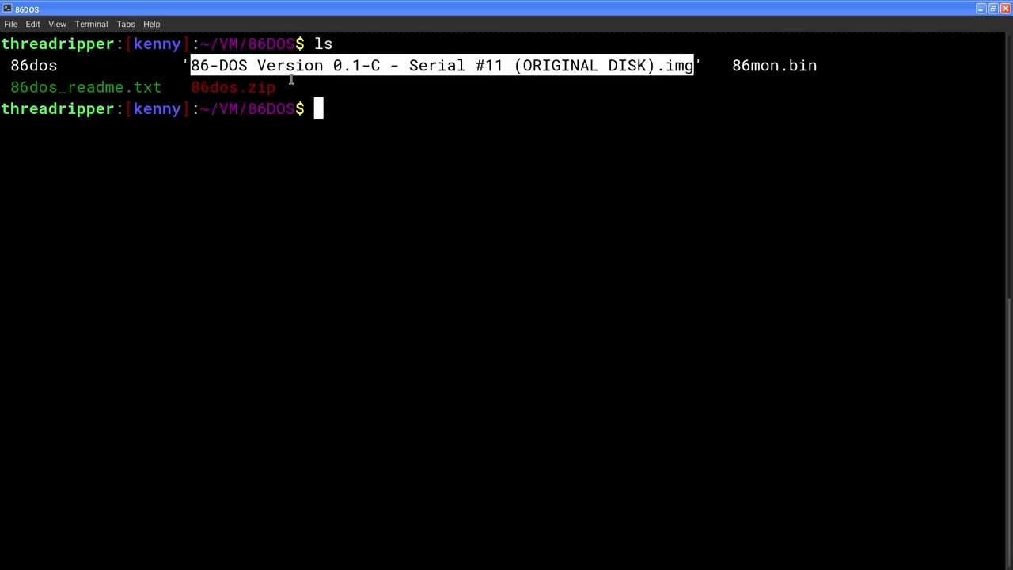
{"action": "left_click", "coordinate": [369, 103]}
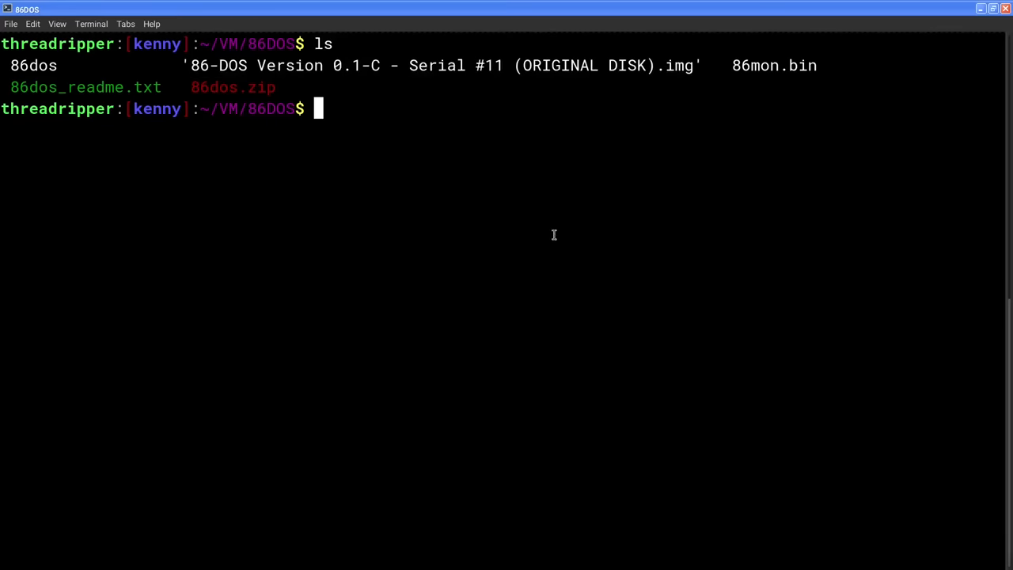
{"action": "type", "text": "mv "}
{"action": "type", "text": "86-"}
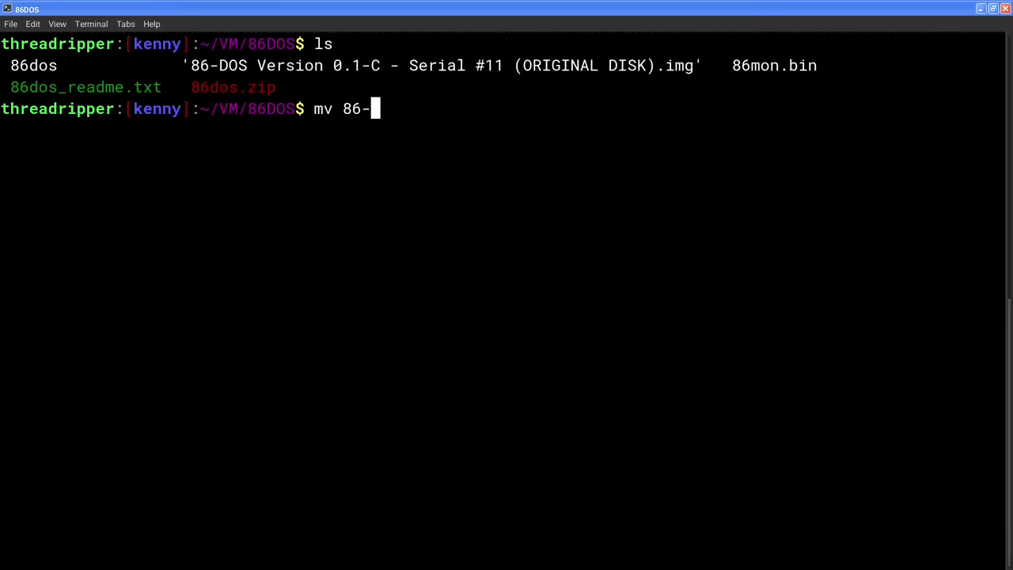
{"action": "type", "text": "D"}
Step: Rename the Tab-completed disk image to 86dos.img and confirm it in a fresh listing
{"action": "key", "text": "Tab"}
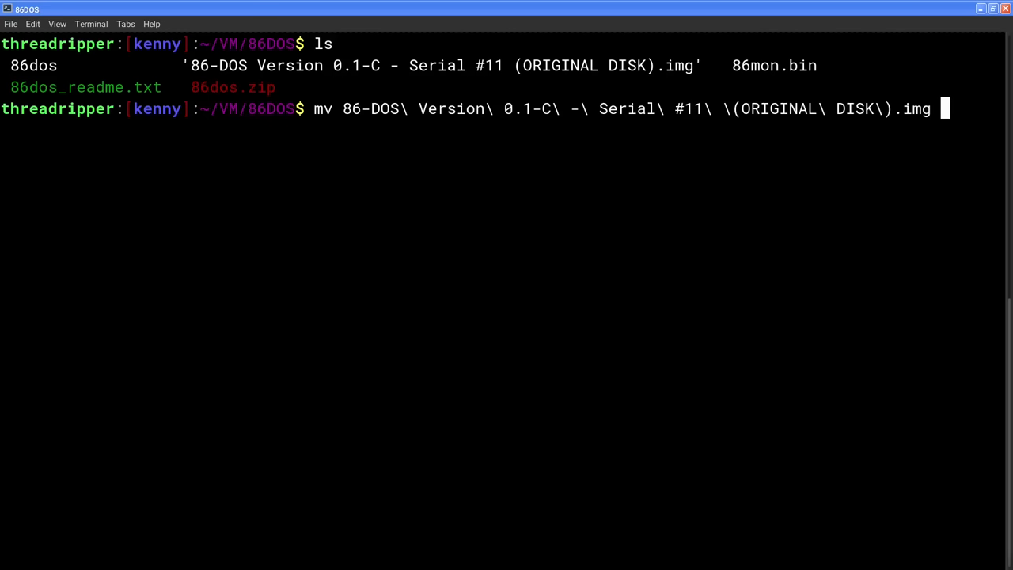
{"action": "type", "text": "86"}
{"action": "type", "text": "dos.img"}
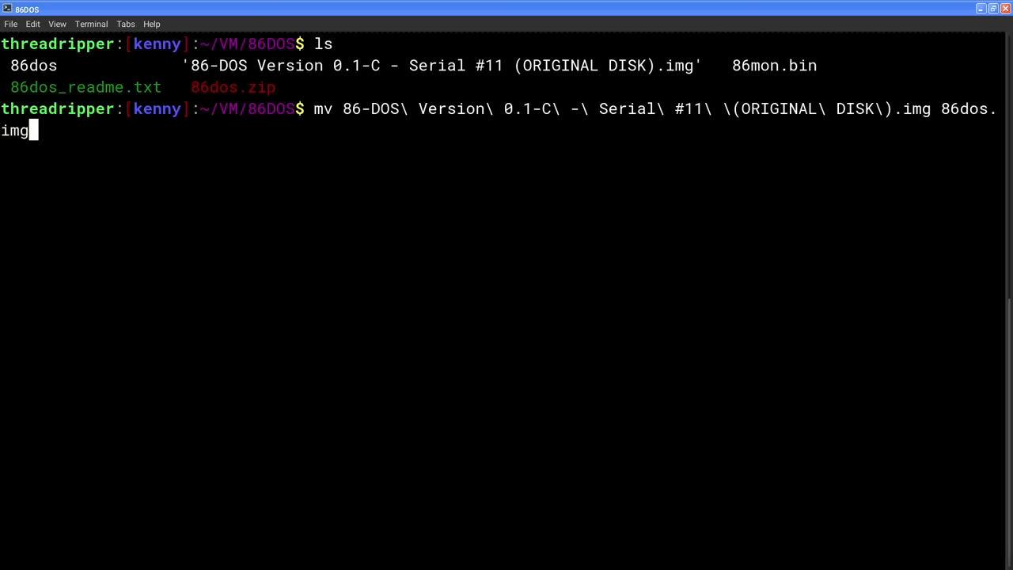
{"action": "key", "text": "Return"}
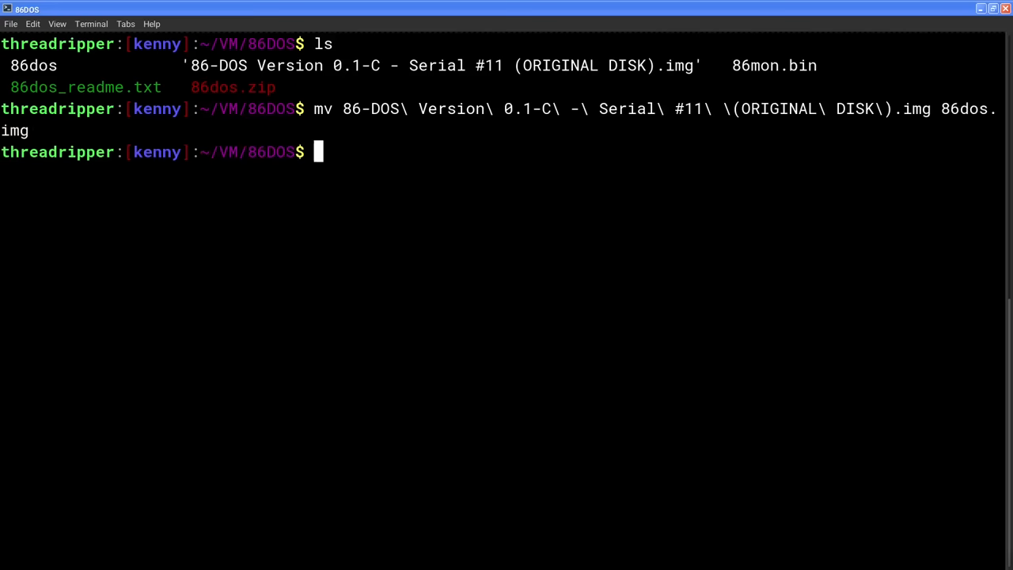
{"action": "type", "text": "ls"}
{"action": "key", "text": "Return"}
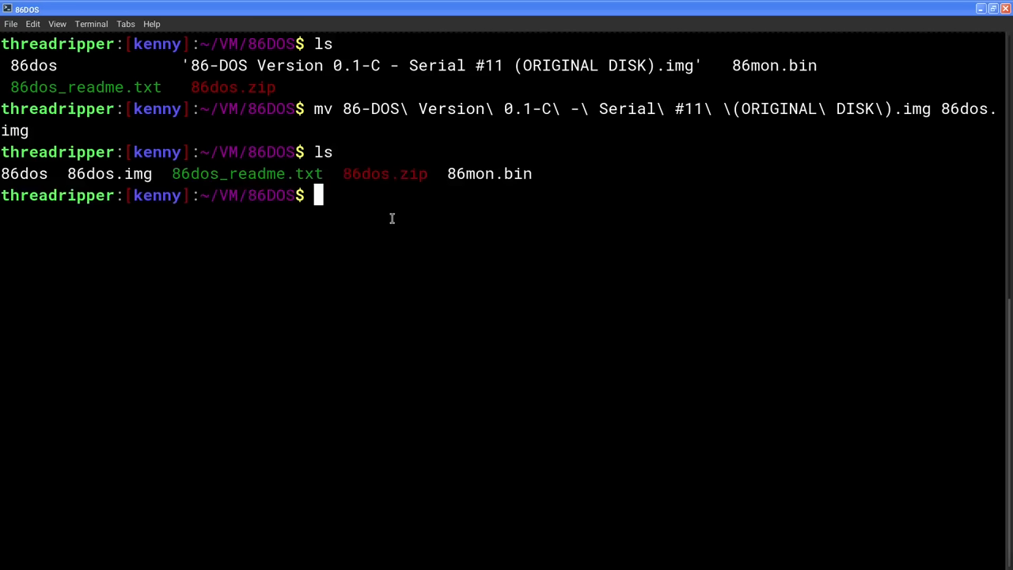
{"action": "key", "text": "ctrl+l"}
{"action": "type", "text": "ls"}
{"action": "key", "text": "Return"}
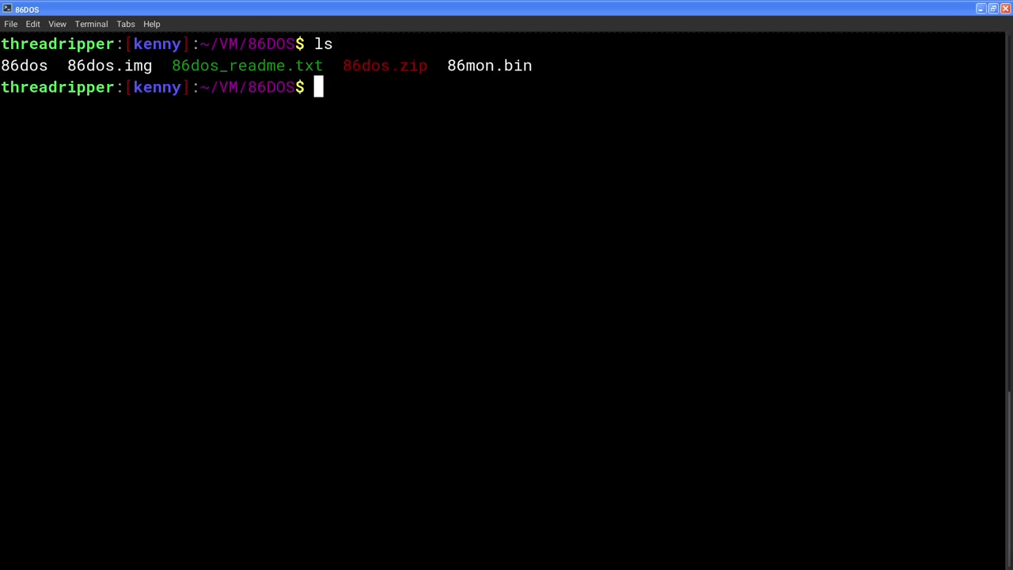
{"action": "key", "text": "ctrl+plus"}
{"action": "key", "text": "ctrl+plus"}
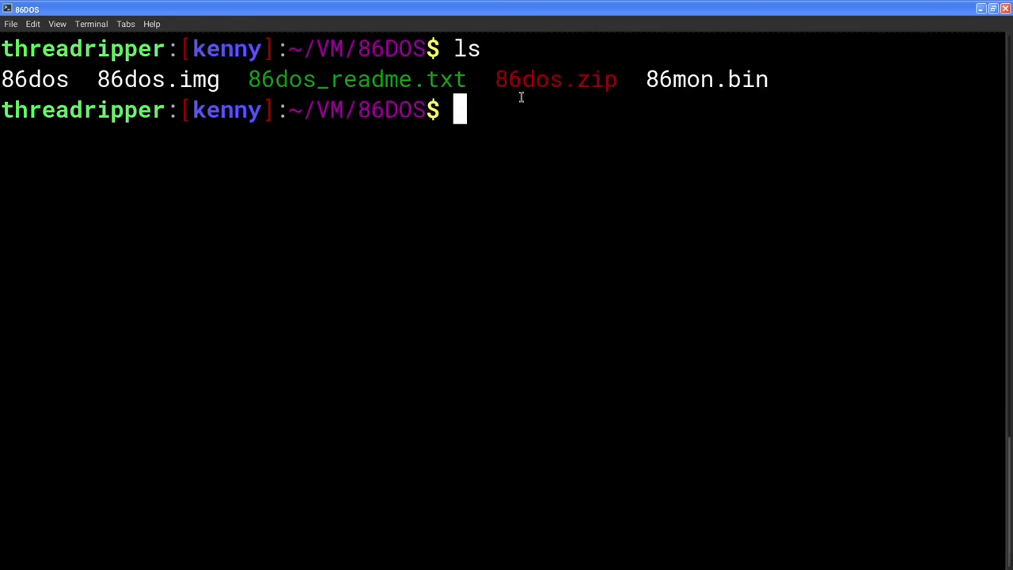
{"action": "double_click", "coordinate": [560, 80]}
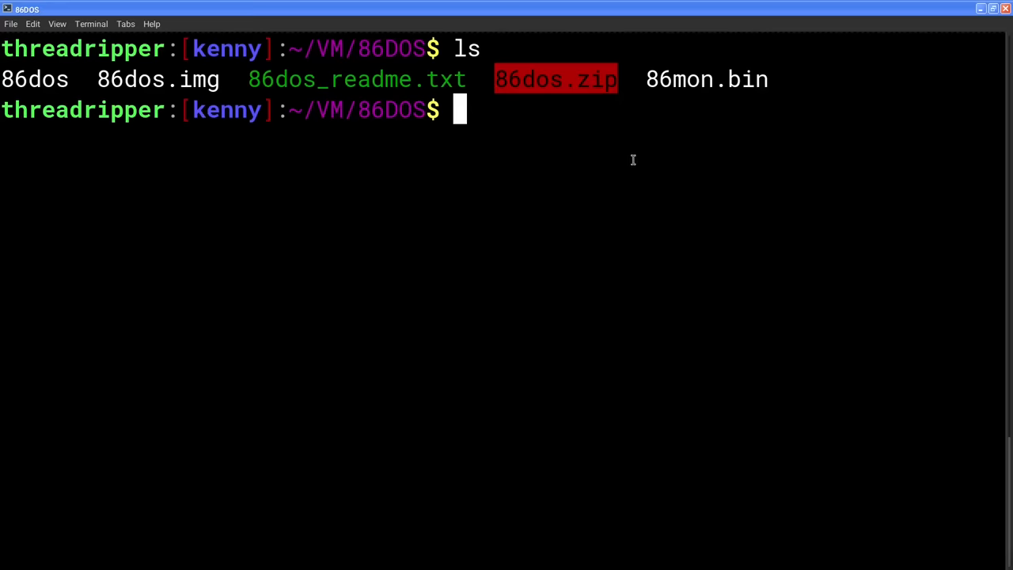
{"action": "left_click", "coordinate": [200, 80]}
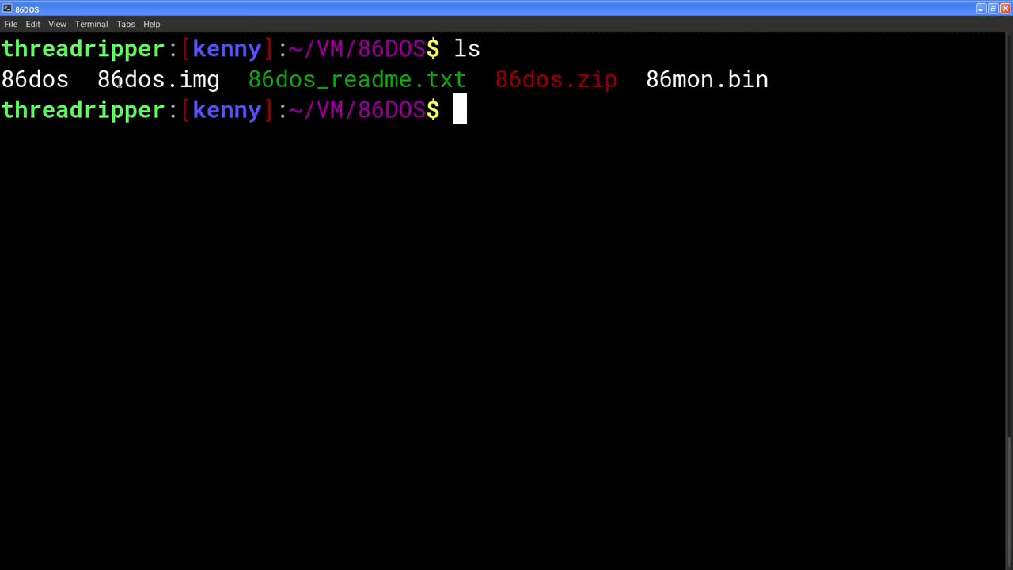
{"action": "double_click", "coordinate": [196, 81]}
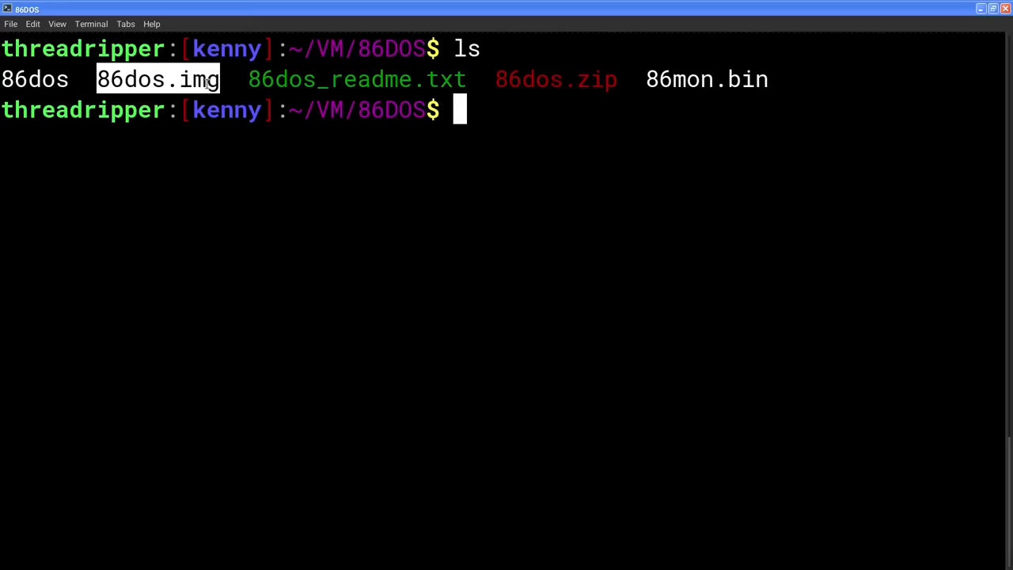
{"action": "left_click", "coordinate": [221, 99]}
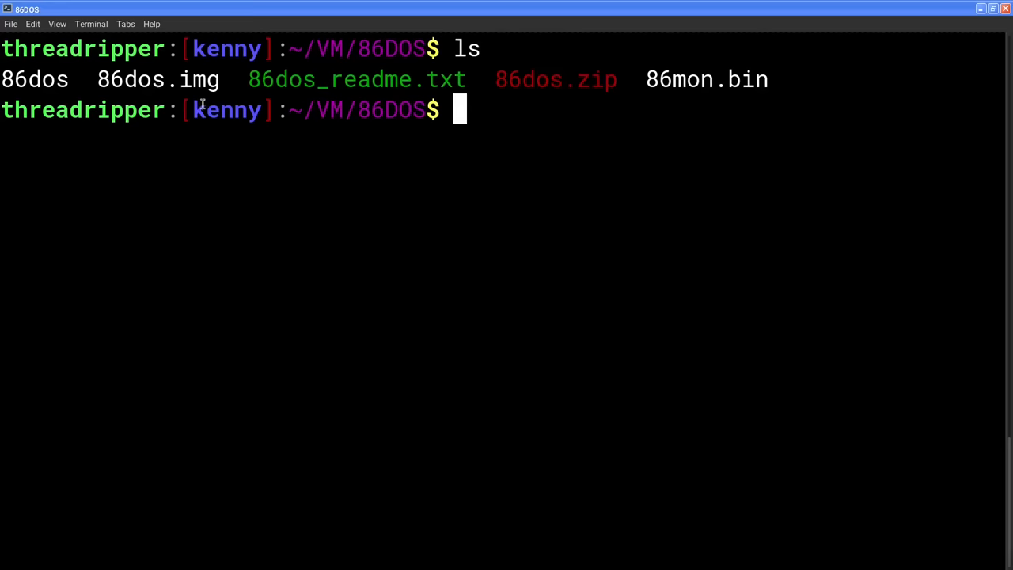
{"action": "double_click", "coordinate": [163, 88]}
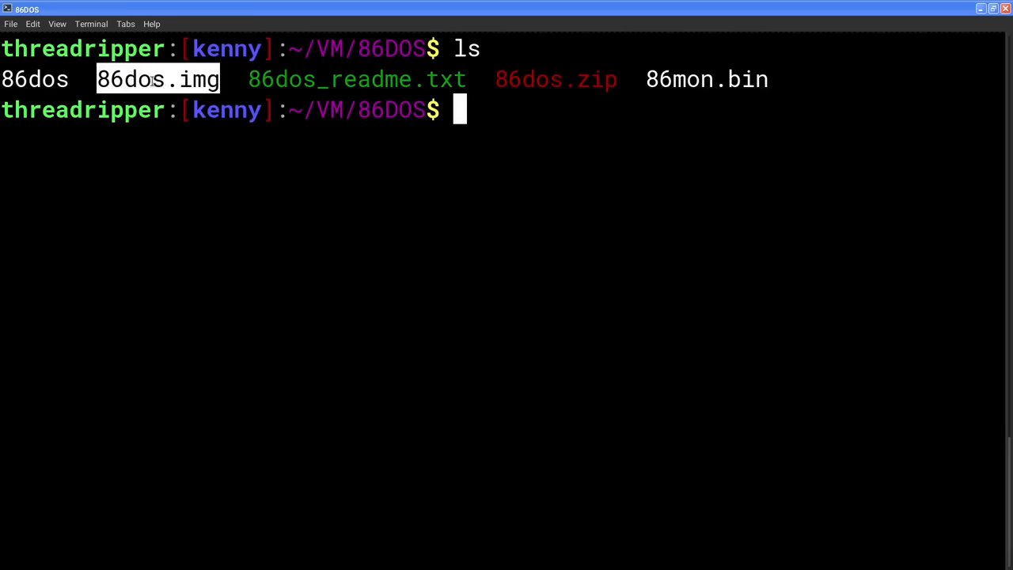
{"action": "double_click", "coordinate": [591, 89]}
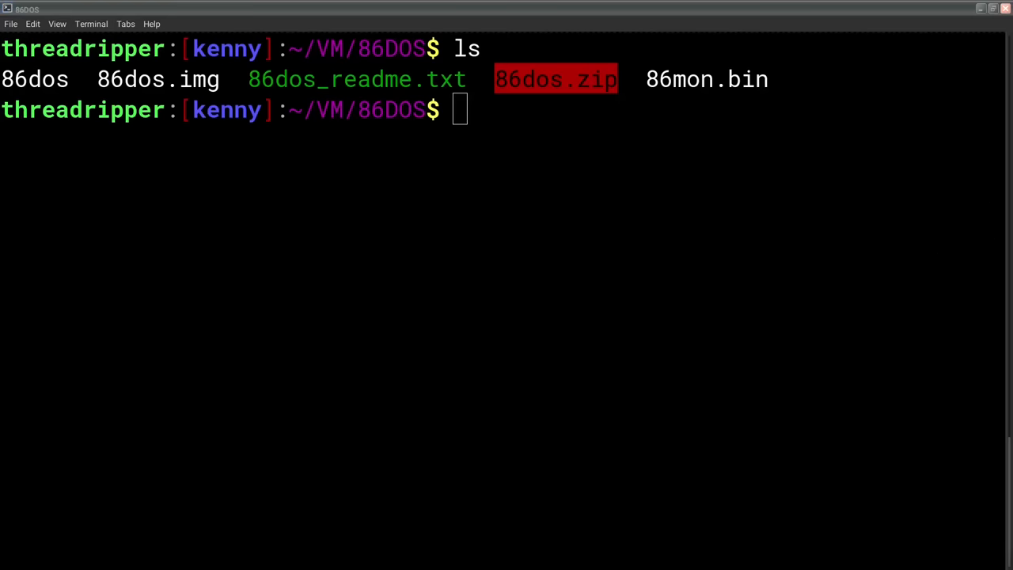
{"action": "left_click", "coordinate": [701, 95]}
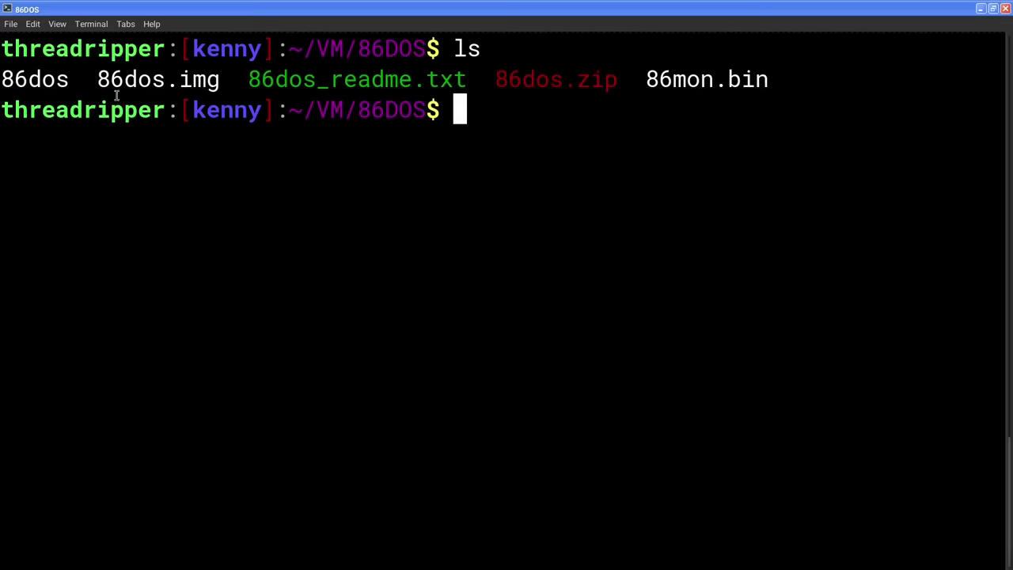
{"action": "double_click", "coordinate": [22, 84]}
{"action": "left_click", "coordinate": [92, 104]}
{"action": "type", "text": "vim 86"}
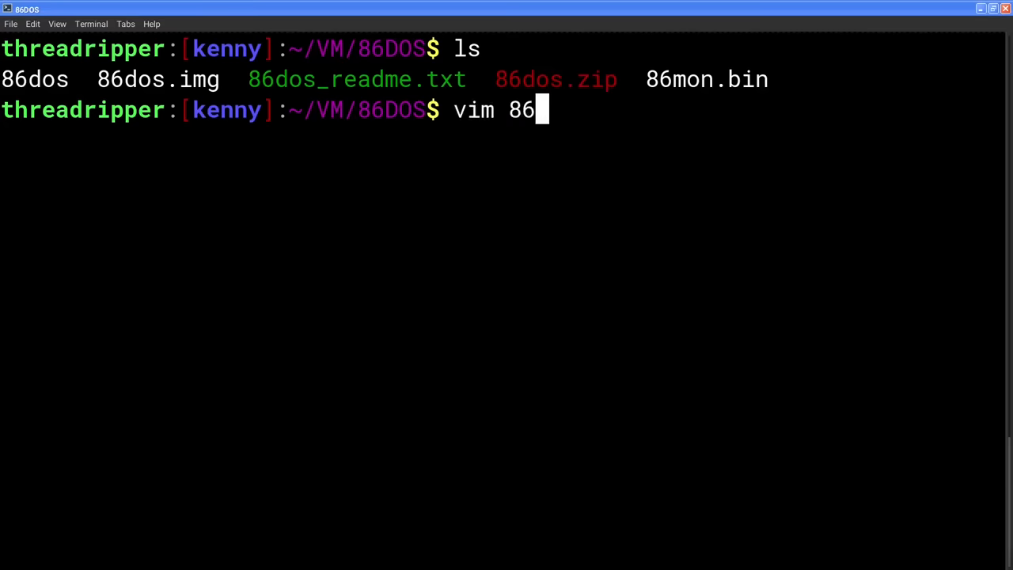
{"action": "type", "text": "dos"}
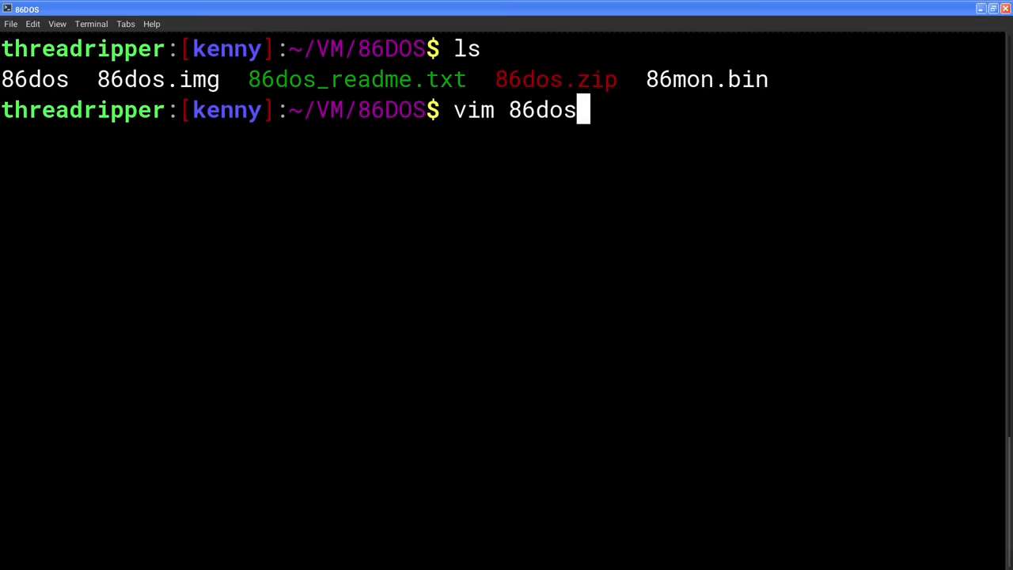
Step: View the 86dos configuration file with smaller terminal text, scanning top to bottom, then quit
{"action": "key", "text": "Return"}
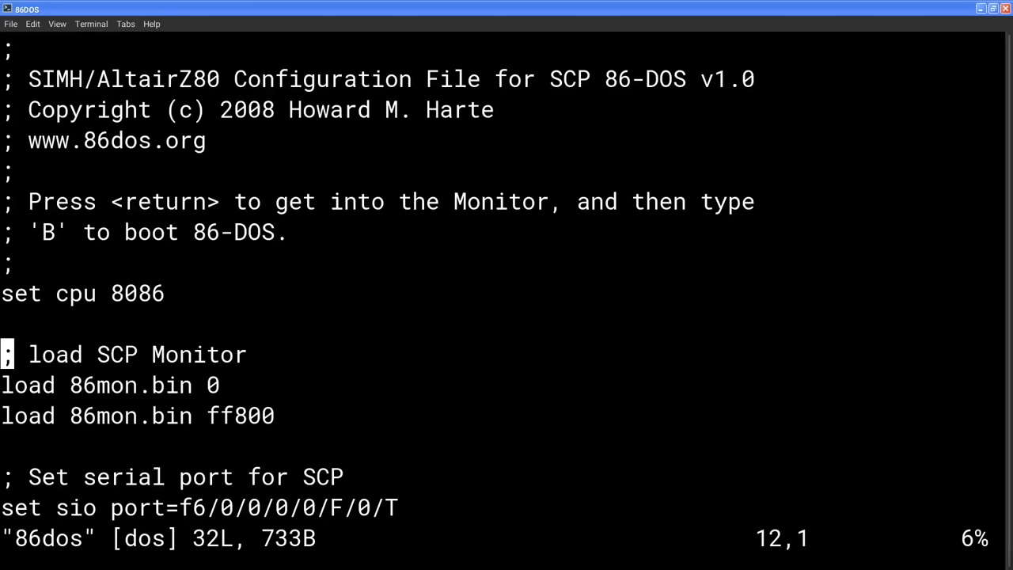
{"action": "key", "text": "ctrl+minus"}
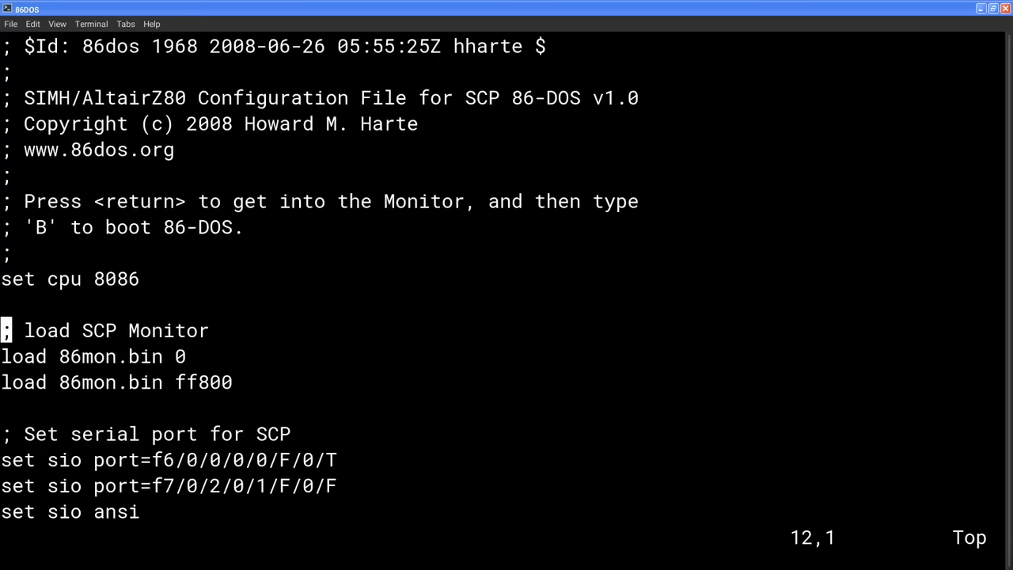
{"action": "key", "text": "Up"}
{"action": "key", "text": "Up"}
{"action": "key", "text": "Up"}
{"action": "key", "text": "Up"}
{"action": "key", "text": "Up"}
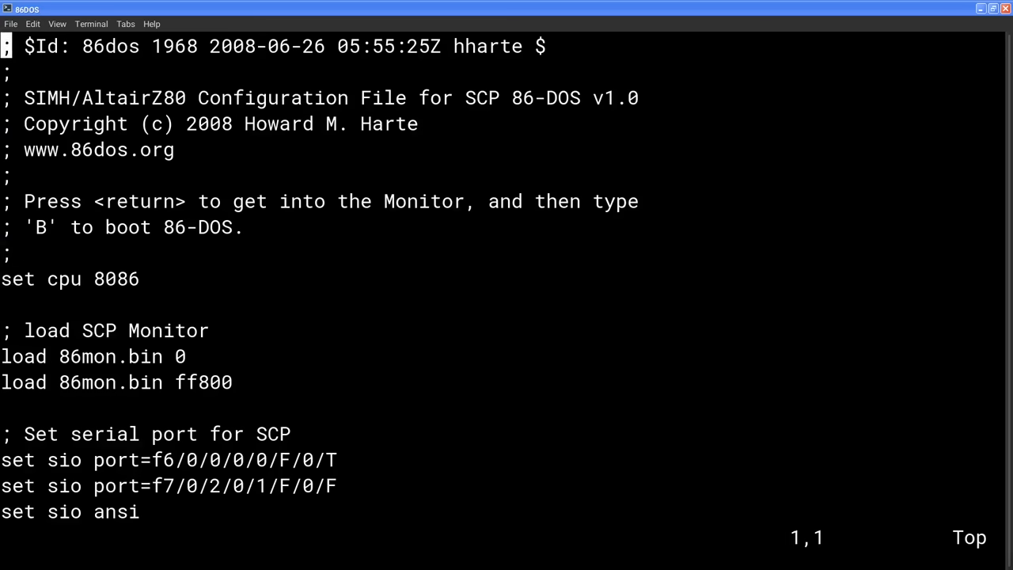
{"action": "key", "text": "Down"}
{"action": "key", "text": "Down"}
{"action": "key", "text": "Down"}
{"action": "key", "text": "Down"}
{"action": "key", "text": "Down"}
{"action": "key", "text": "Down"}
{"action": "key", "text": "Down"}
{"action": "key", "text": "Down"}
{"action": "key", "text": "Down"}
{"action": "key", "text": "Down"}
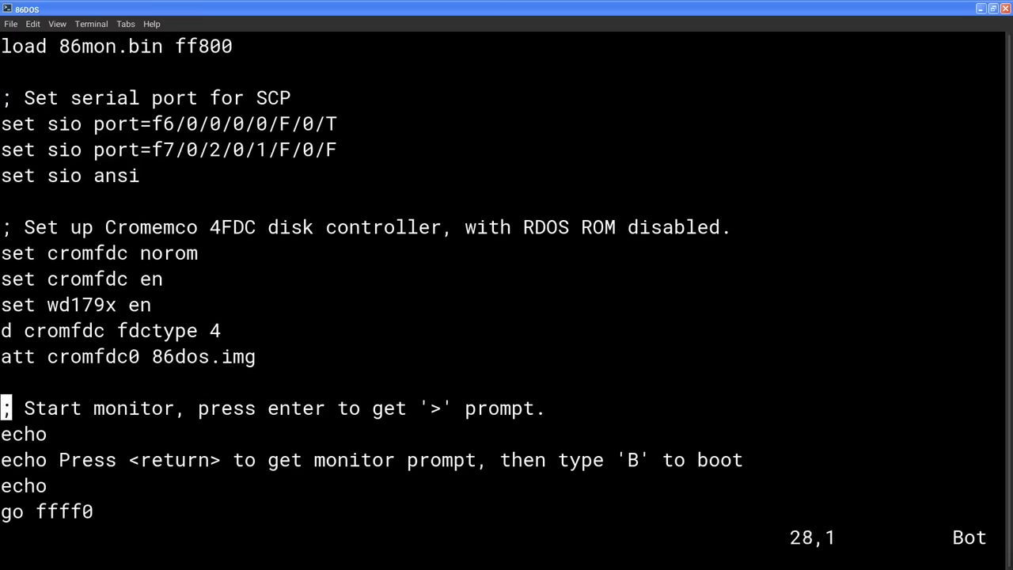
{"action": "key", "text": "Down"}
{"action": "key", "text": "Down"}
{"action": "key", "text": "Down"}
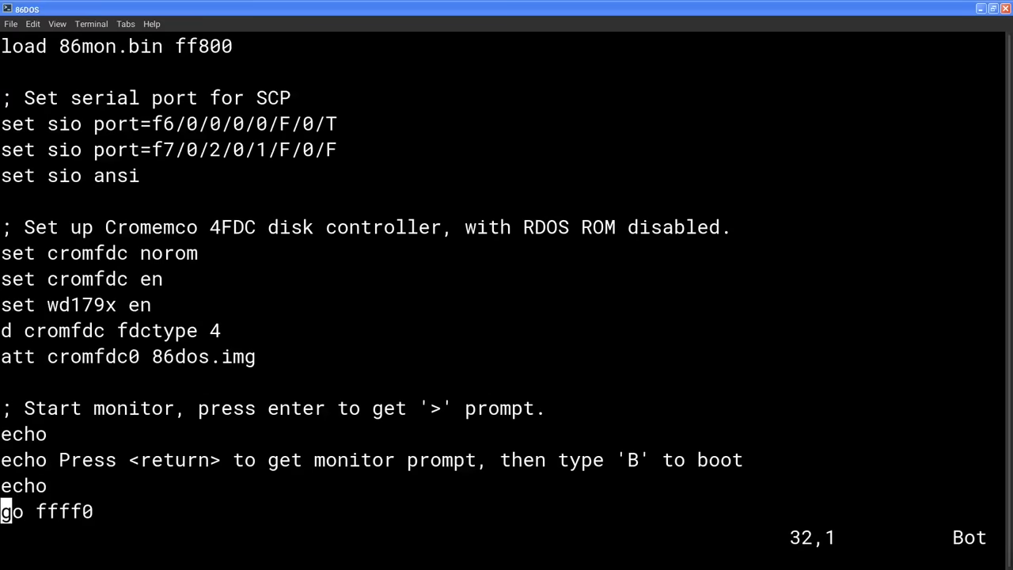
{"action": "type", "text": ":q"}
{"action": "key", "text": "Return"}
{"action": "type", "text": "nvi"}
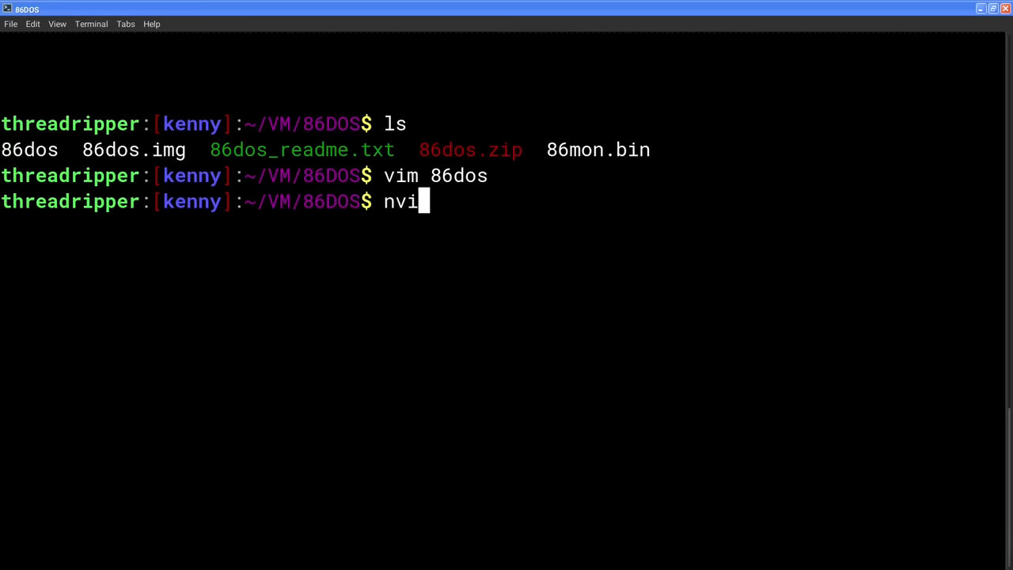
{"action": "type", "text": "m 86do"}
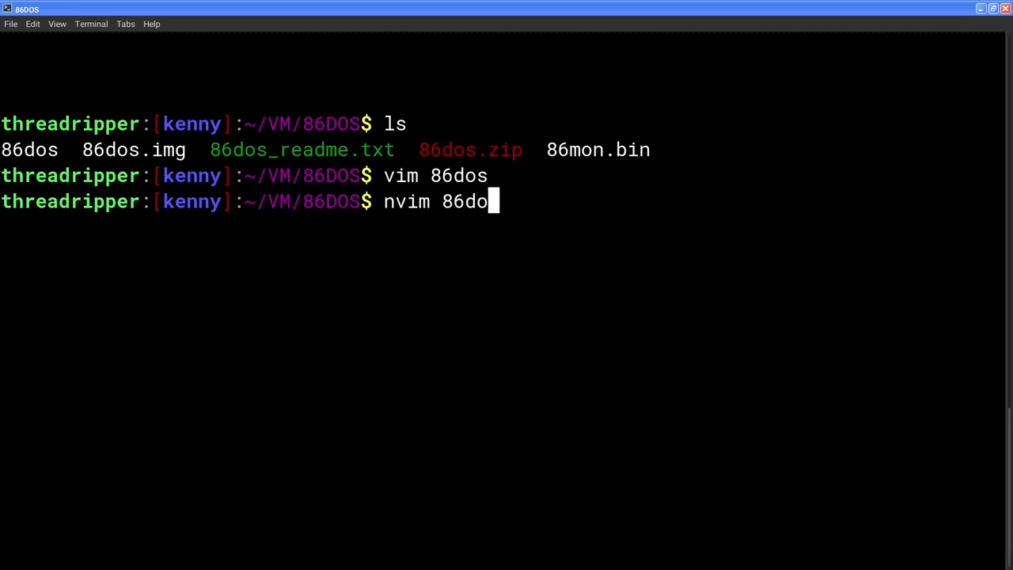
{"action": "type", "text": "s"}
Step: Reopen 86dos in Neovim and move down through the header to the attach line 26
{"action": "key", "text": "Return"}
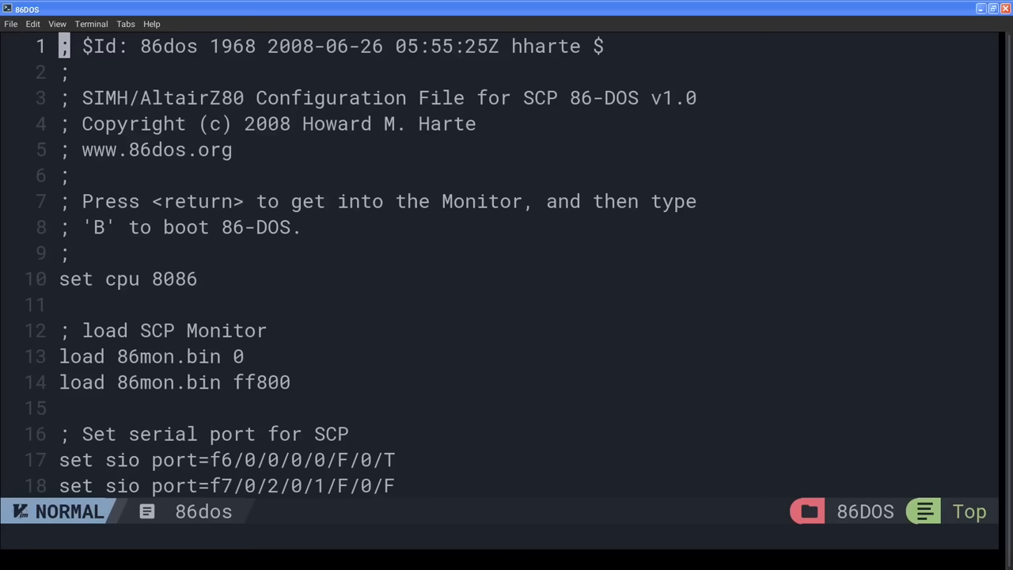
{"action": "key", "text": "j"}
{"action": "key", "text": "j"}
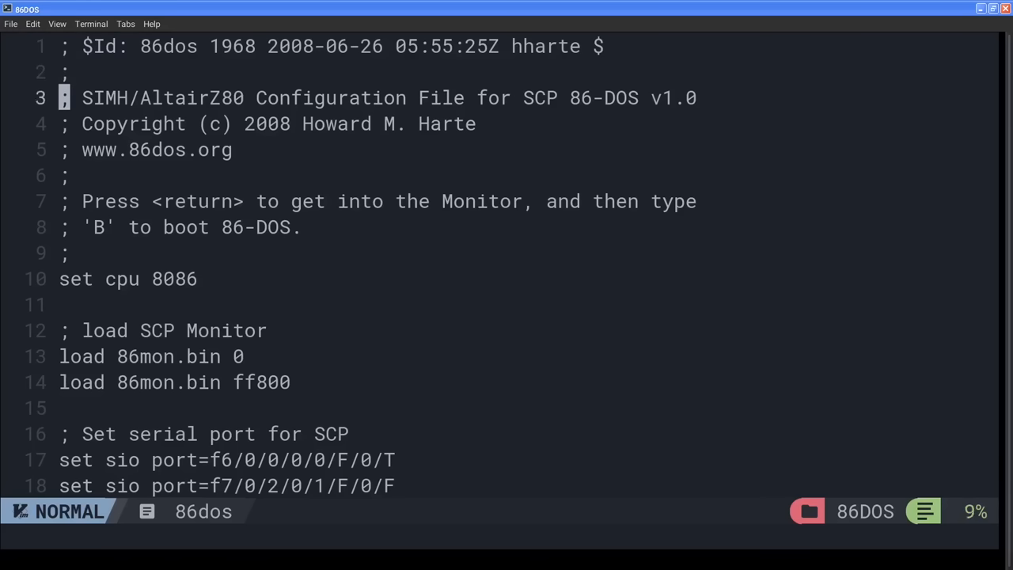
{"action": "key", "text": "j"}
{"action": "key", "text": "j"}
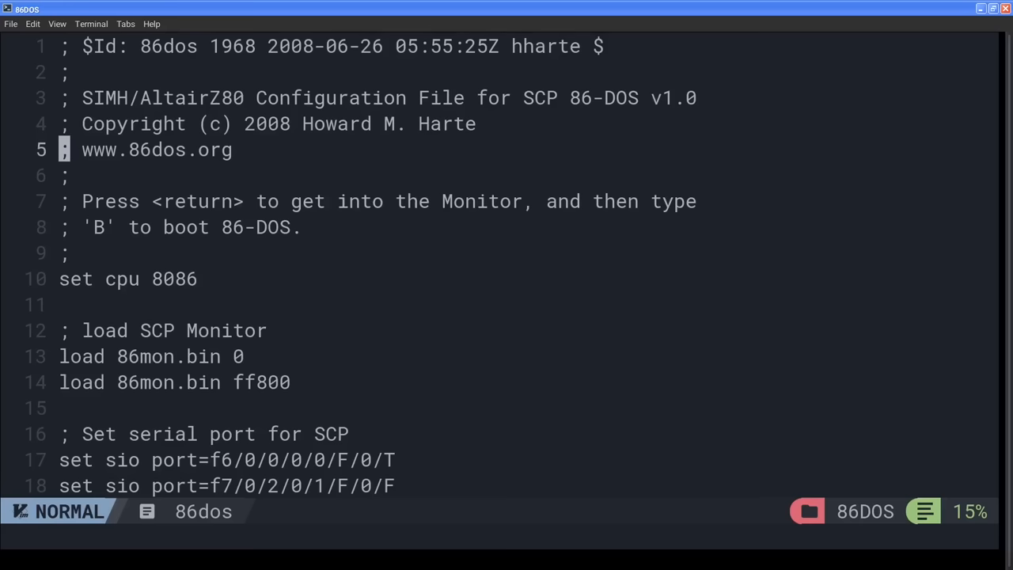
{"action": "key", "text": "j"}
{"action": "key", "text": "j"}
{"action": "key", "text": "j"}
{"action": "key", "text": "j"}
{"action": "key", "text": "j"}
{"action": "key", "text": "j"}
{"action": "key", "text": "j"}
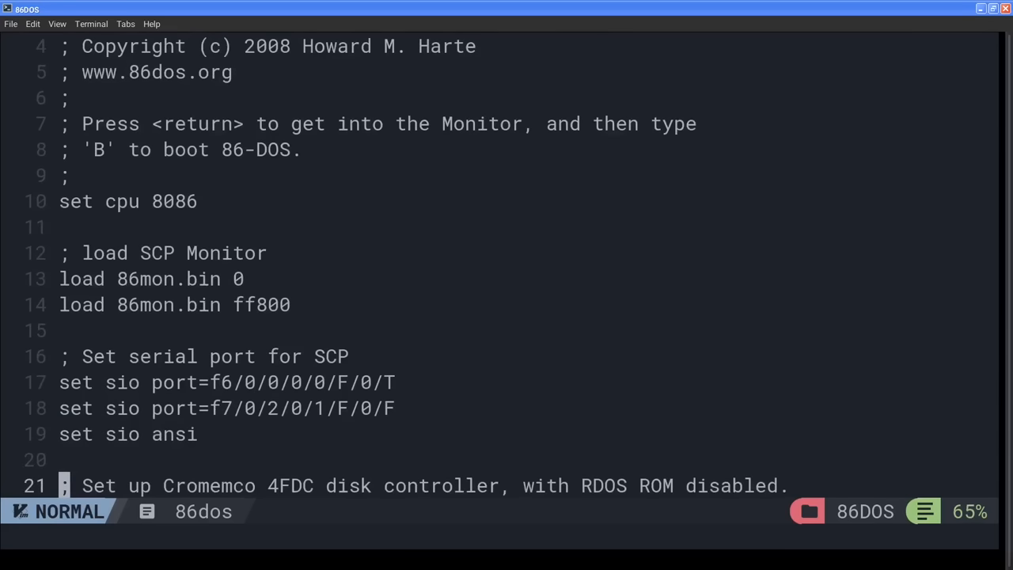
{"action": "key", "text": "j"}
{"action": "key", "text": "j"}
{"action": "key", "text": "j"}
{"action": "key", "text": "j"}
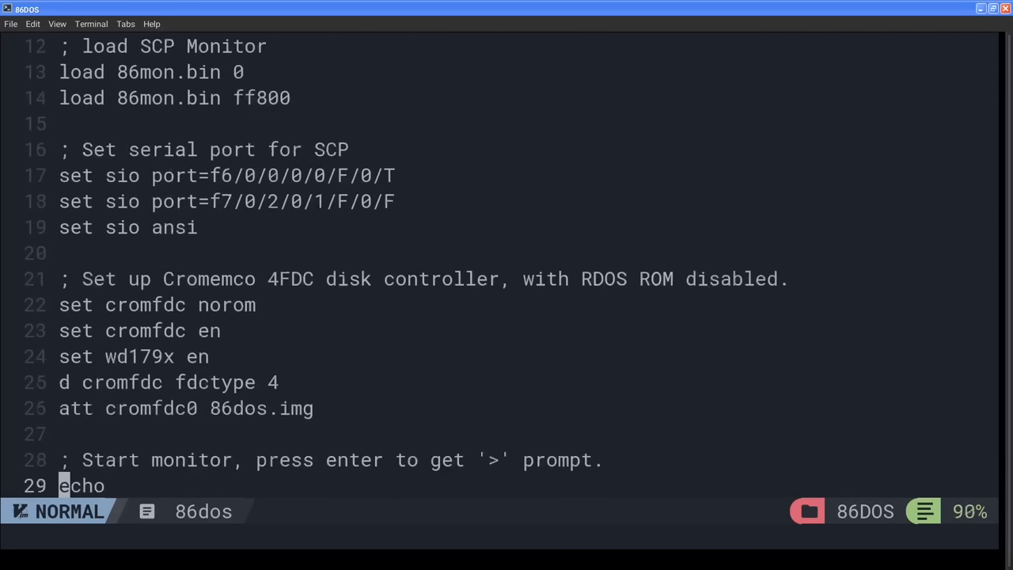
{"action": "key", "text": "j"}
{"action": "key", "text": "j"}
{"action": "key", "text": "j"}
{"action": "key", "text": "k"}
{"action": "key", "text": "k"}
{"action": "key", "text": "k"}
{"action": "key", "text": "k"}
{"action": "key", "text": "j"}
{"action": "key", "text": "j"}
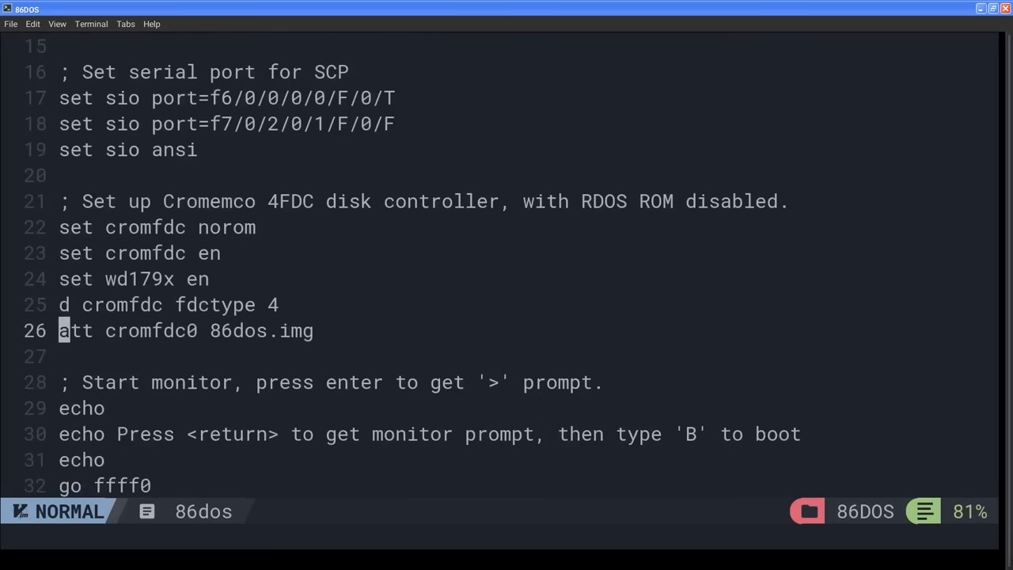
Step: Step across line 26 to cromfdc0 and visually select the 86dos.img image name, then cancel
{"action": "key", "text": "w"}
{"action": "key", "text": "b"}
{"action": "key", "text": "w"}
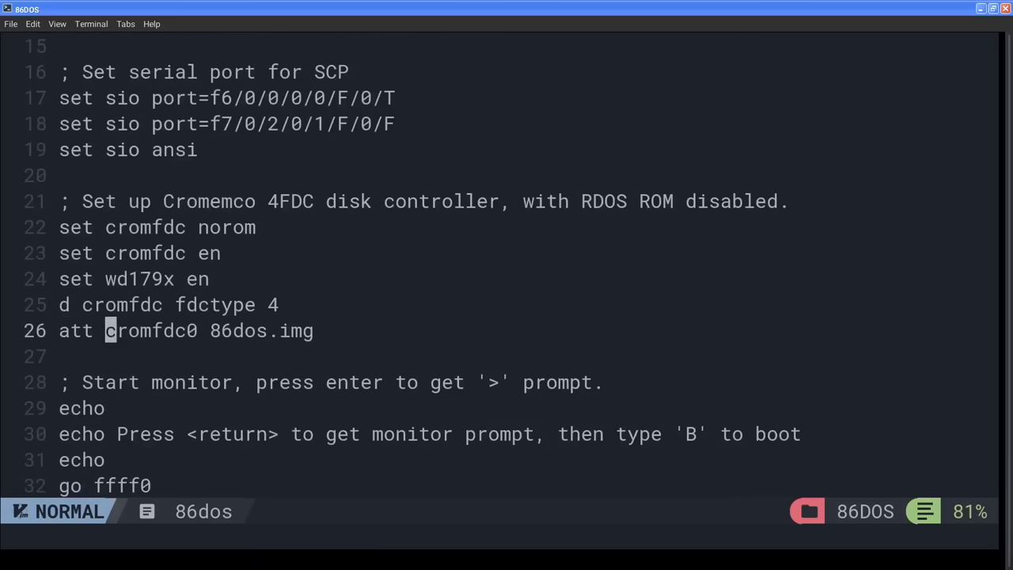
{"action": "key", "text": "w"}
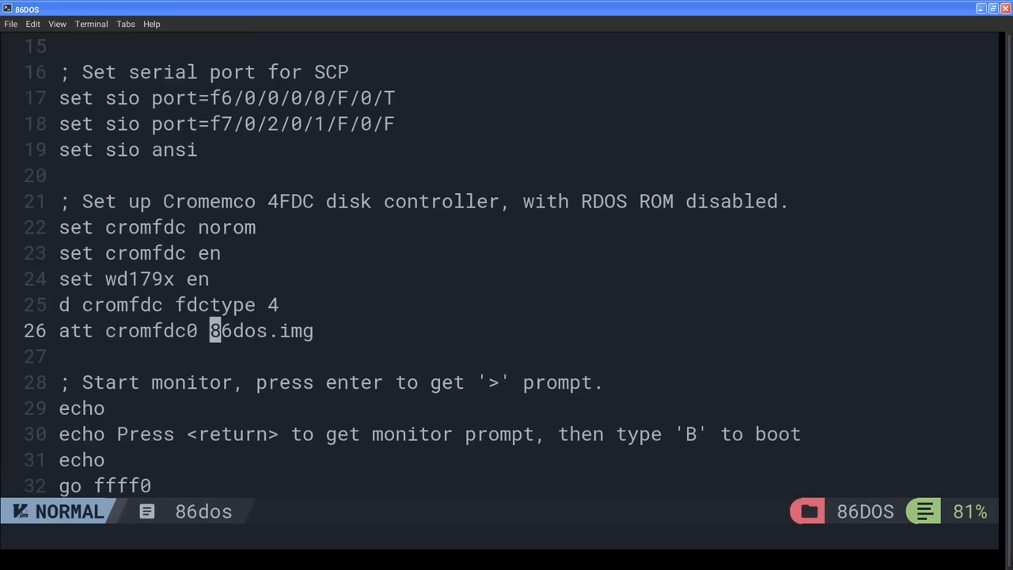
{"action": "key", "text": "v"}
{"action": "key", "text": "w"}
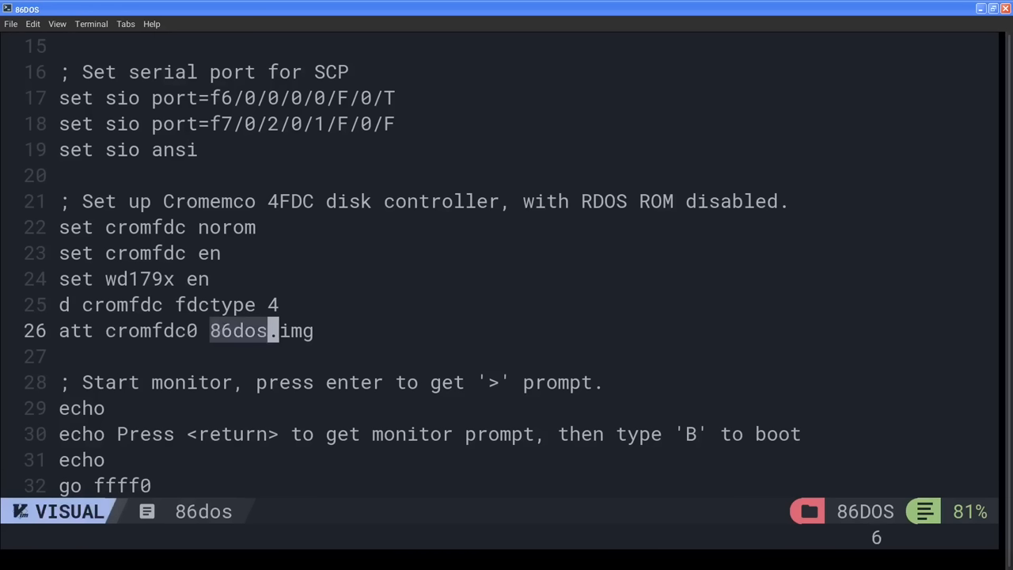
{"action": "key", "text": "w"}
{"action": "key", "text": "w"}
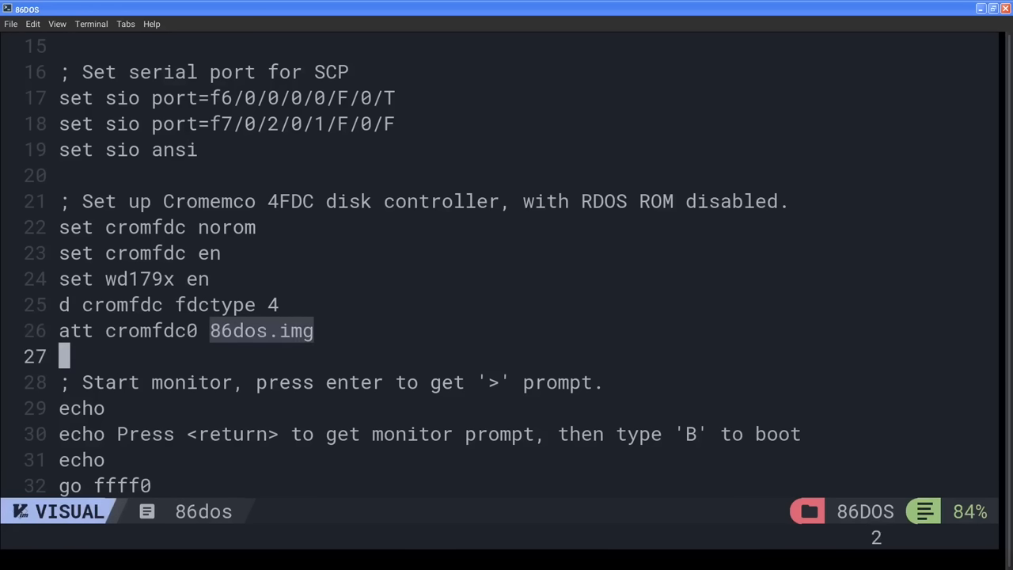
{"action": "key", "text": "Escape"}
{"action": "key", "text": "colon"}
{"action": "type", "text": ":q"}
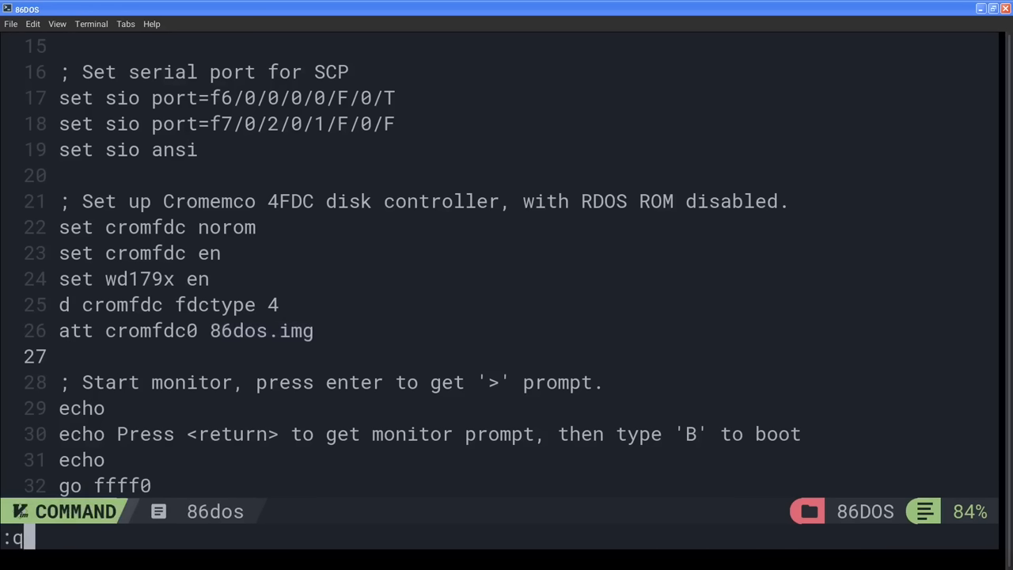
{"action": "key", "text": "Escape"}
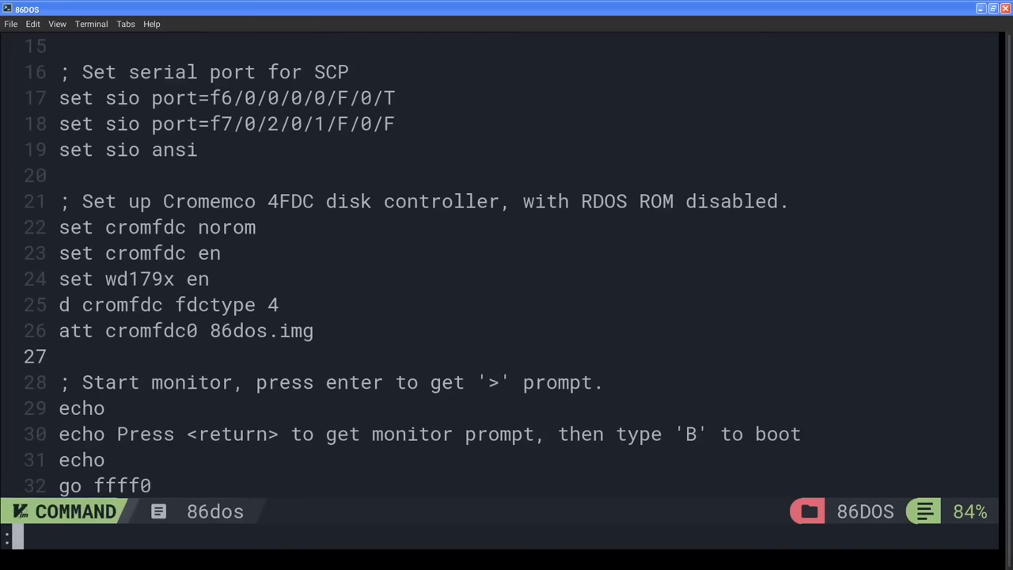
{"action": "type", "text": "16"}
Step: Jump to line 16 and review the cpu setting and the load SCP Monitor comment around lines 11-13
{"action": "key", "text": "Return"}
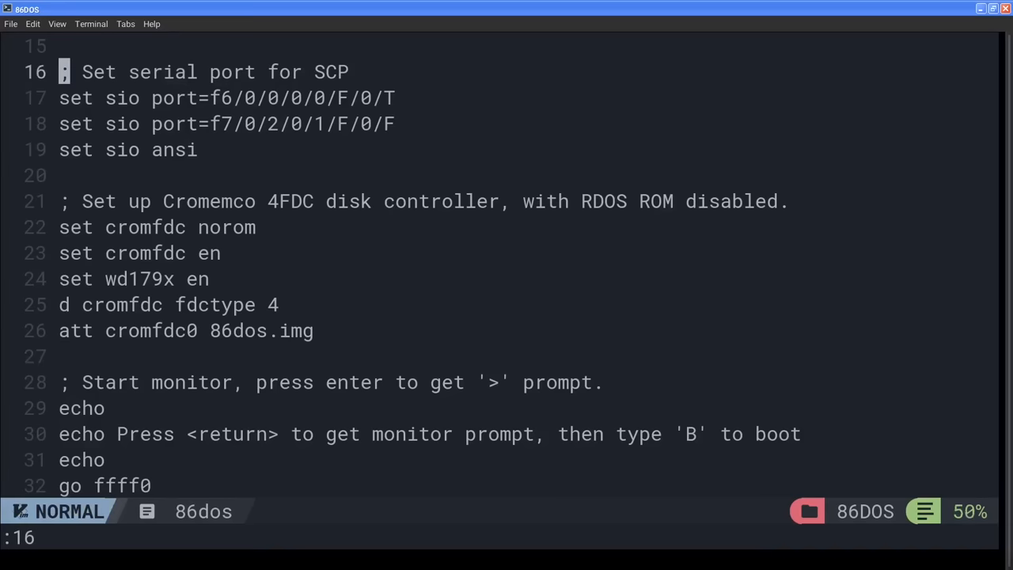
{"action": "key", "text": "k"}
{"action": "key", "text": "k"}
{"action": "key", "text": "k"}
{"action": "key", "text": "k"}
{"action": "key", "text": "k"}
{"action": "key", "text": "k"}
{"action": "key", "text": "k"}
{"action": "key", "text": "j"}
{"action": "key", "text": "j"}
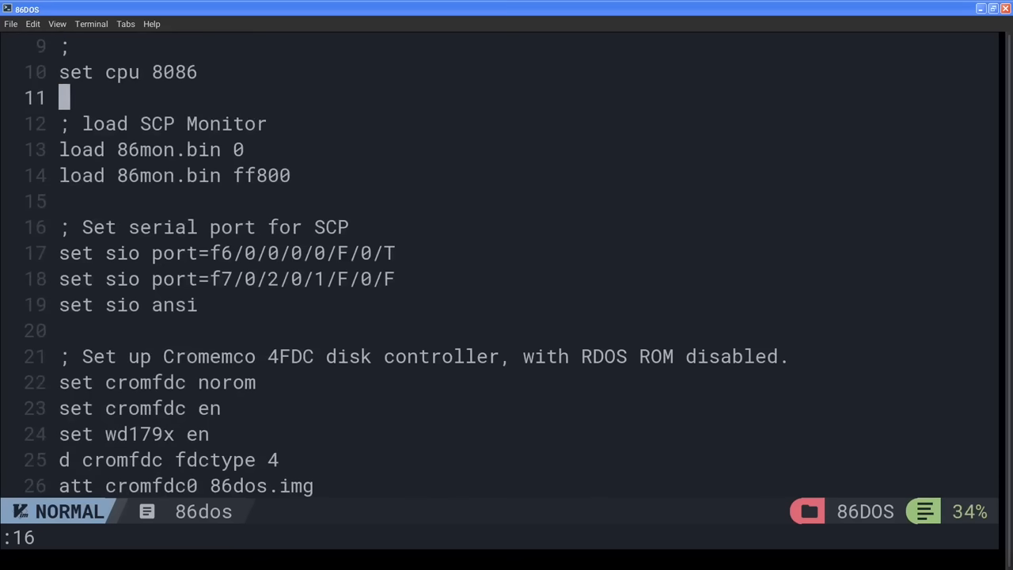
{"action": "key", "text": "j"}
{"action": "key", "text": "j"}
{"action": "key", "text": "k"}
{"action": "key", "text": "l"}
{"action": "key", "text": "l"}
{"action": "key", "text": "l"}
{"action": "key", "text": "l"}
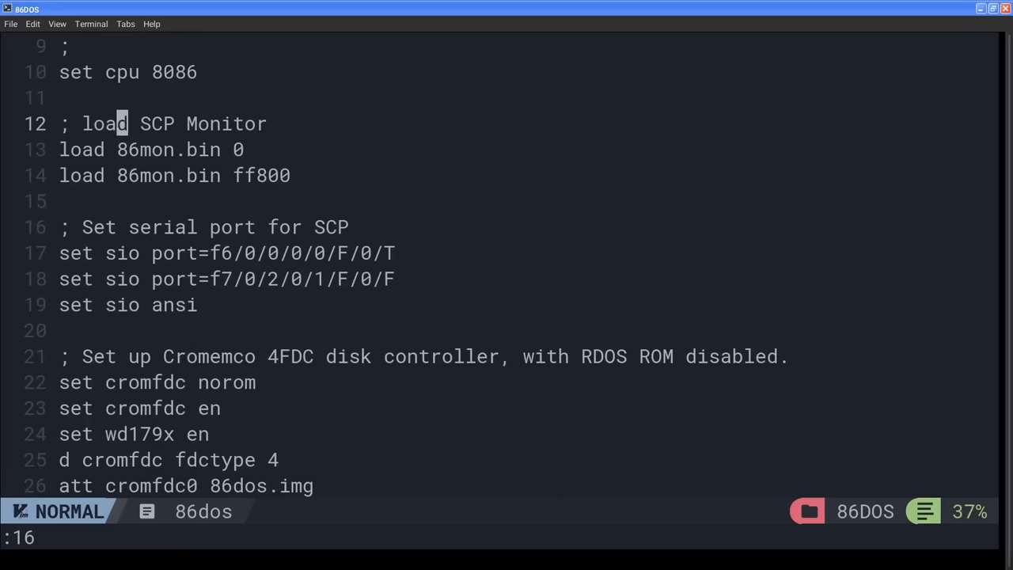
{"action": "key", "text": "j"}
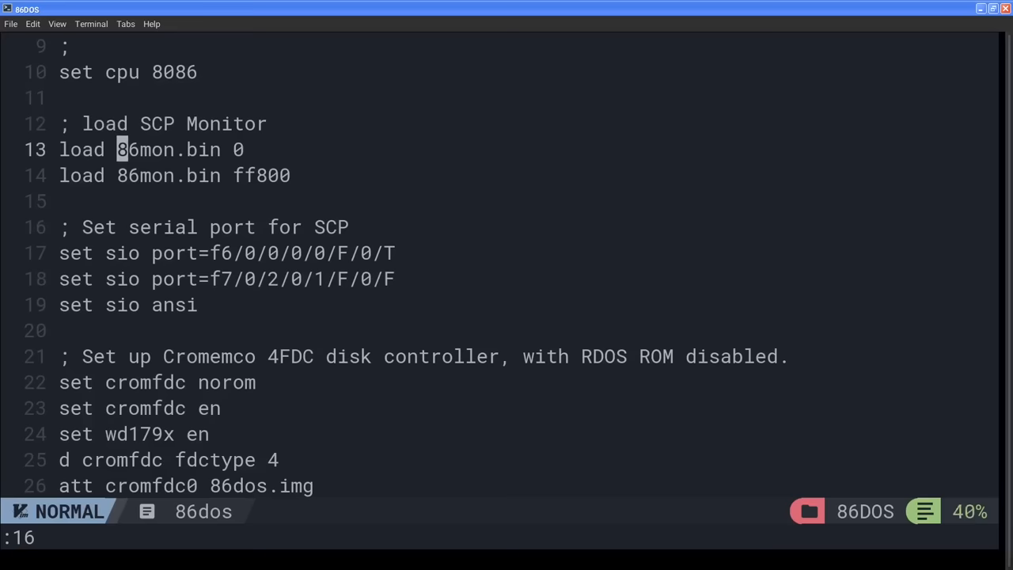
{"action": "type", "text": ":q!"}
Step: Quit the editor without saving and point out 86mon.bin, 86dos.img and 86dos in the listing
{"action": "key", "text": "Return"}
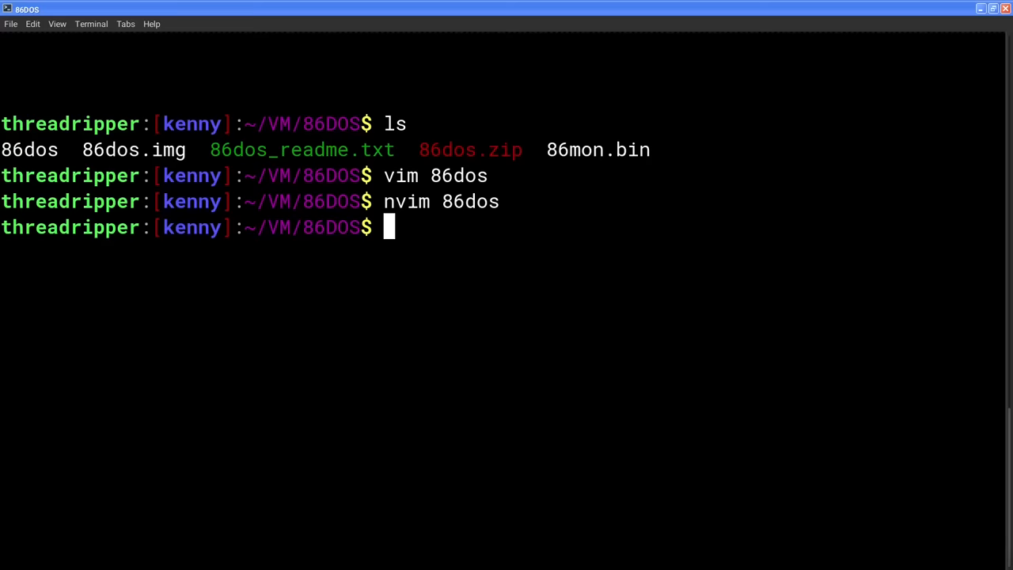
{"action": "double_click", "coordinate": [613, 156]}
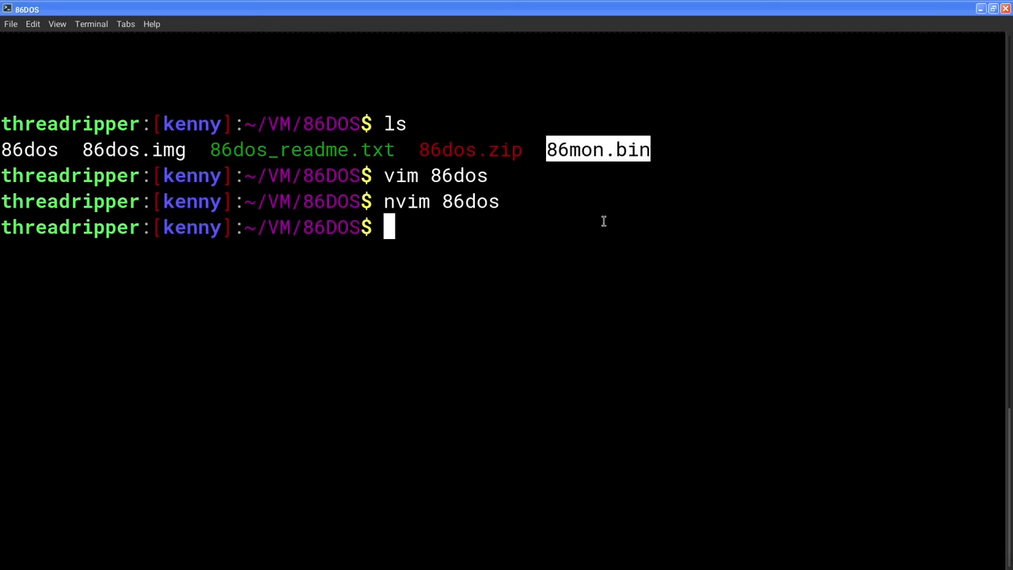
{"action": "left_click", "coordinate": [588, 153]}
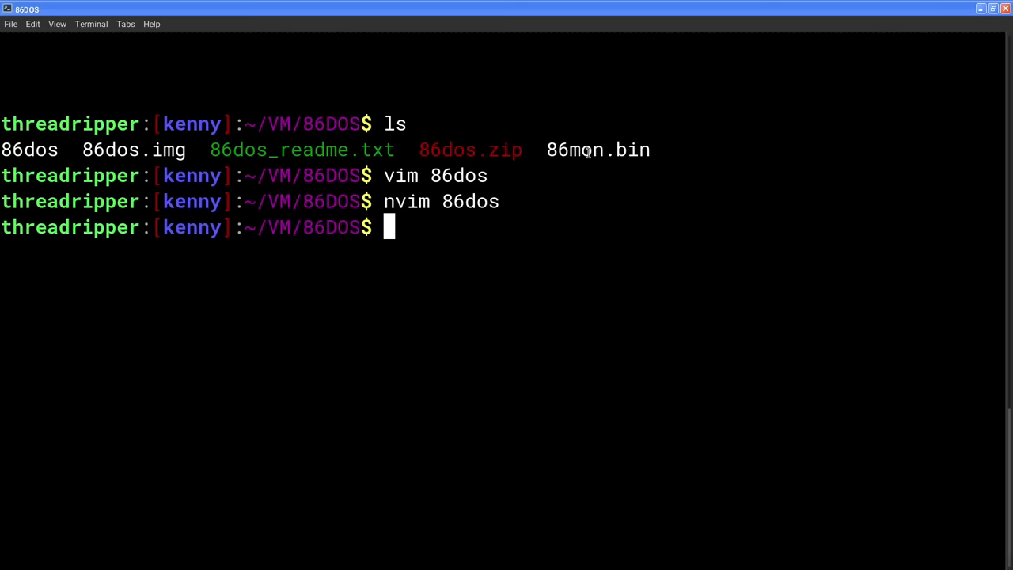
{"action": "triple_click", "coordinate": [588, 152]}
{"action": "left_click", "coordinate": [588, 153]}
{"action": "triple_click", "coordinate": [588, 152]}
{"action": "double_click", "coordinate": [588, 153]}
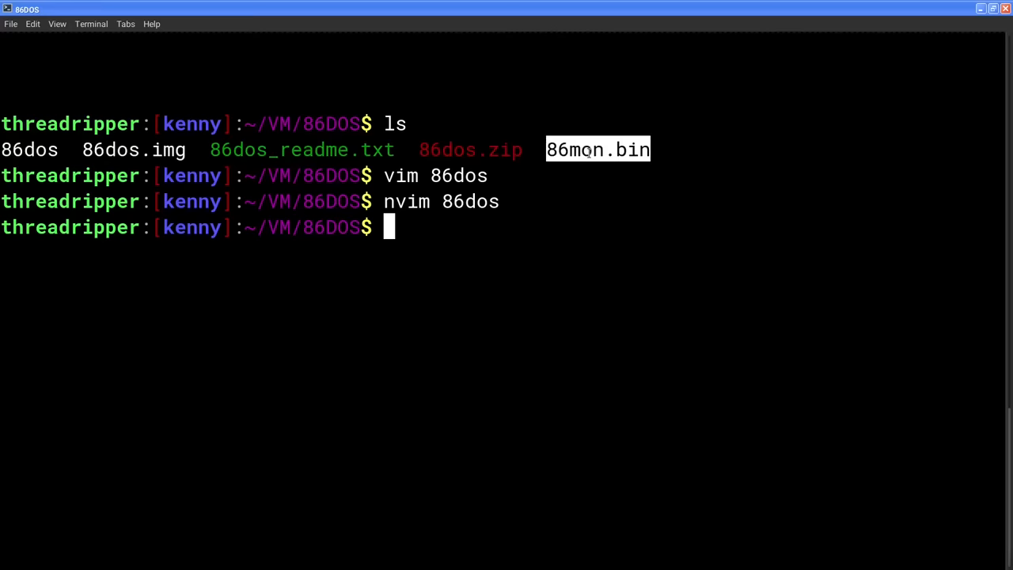
{"action": "double_click", "coordinate": [143, 149]}
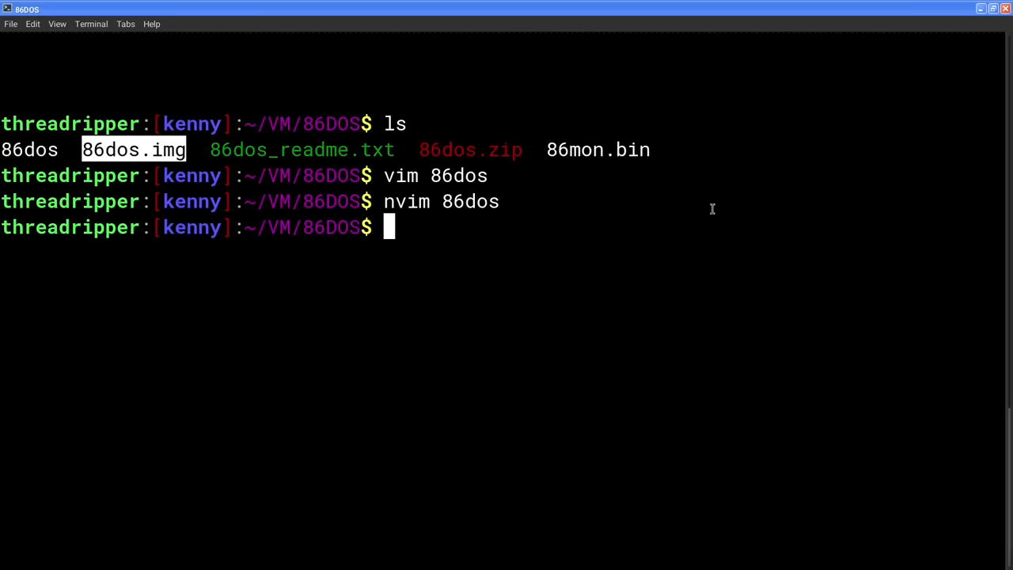
{"action": "double_click", "coordinate": [47, 151]}
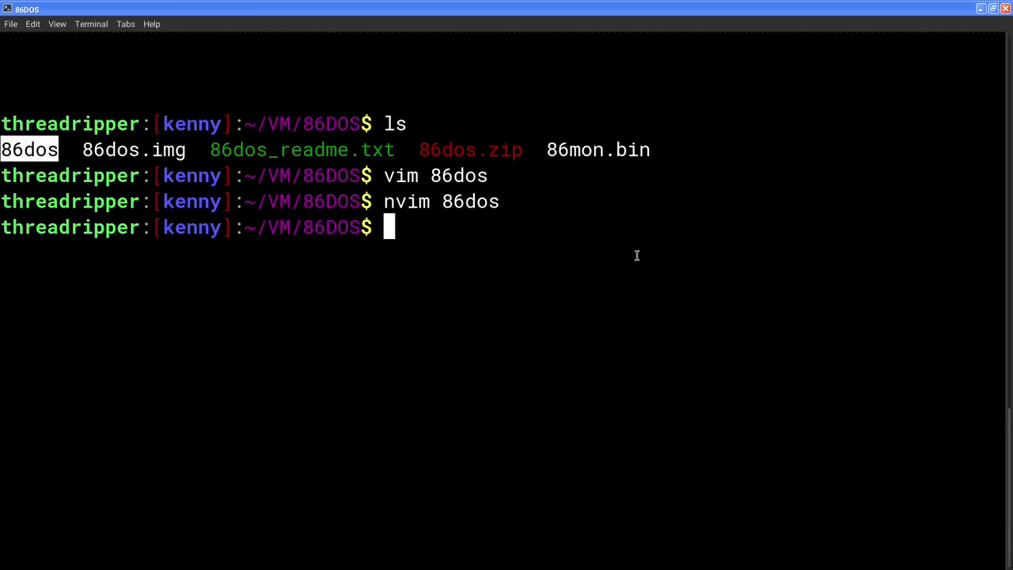
{"action": "left_click", "coordinate": [545, 220]}
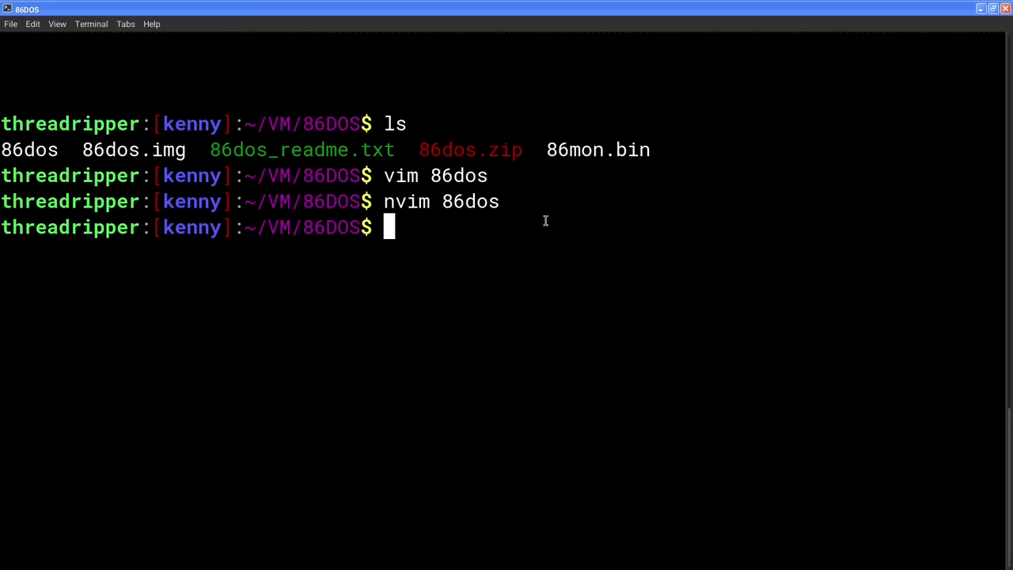
Step: Clear the screen and run ../simh/BIN/altairz80 86dos to launch the simulator
{"action": "key", "text": "ctrl+l"}
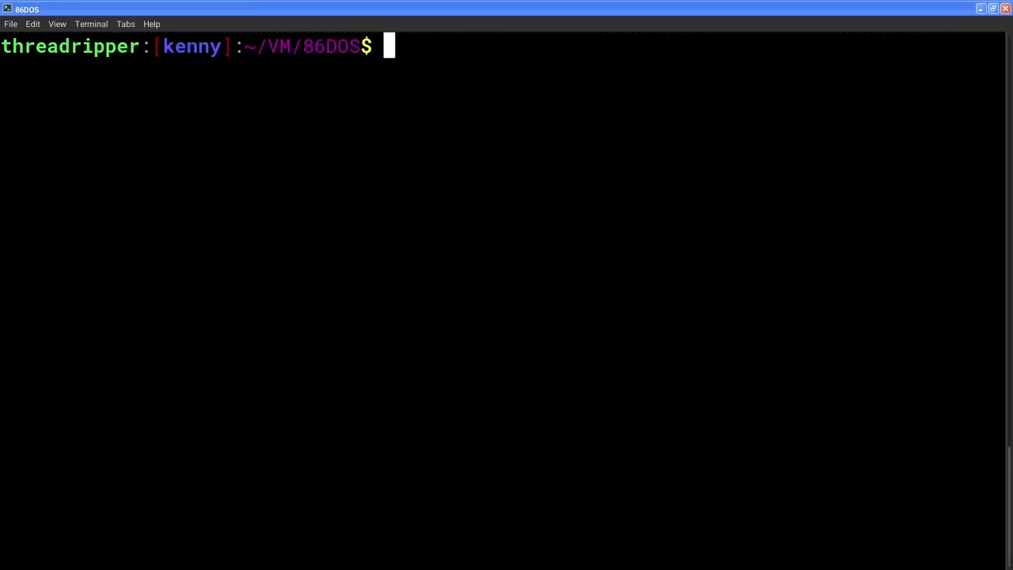
{"action": "type", "text": "../sim"}
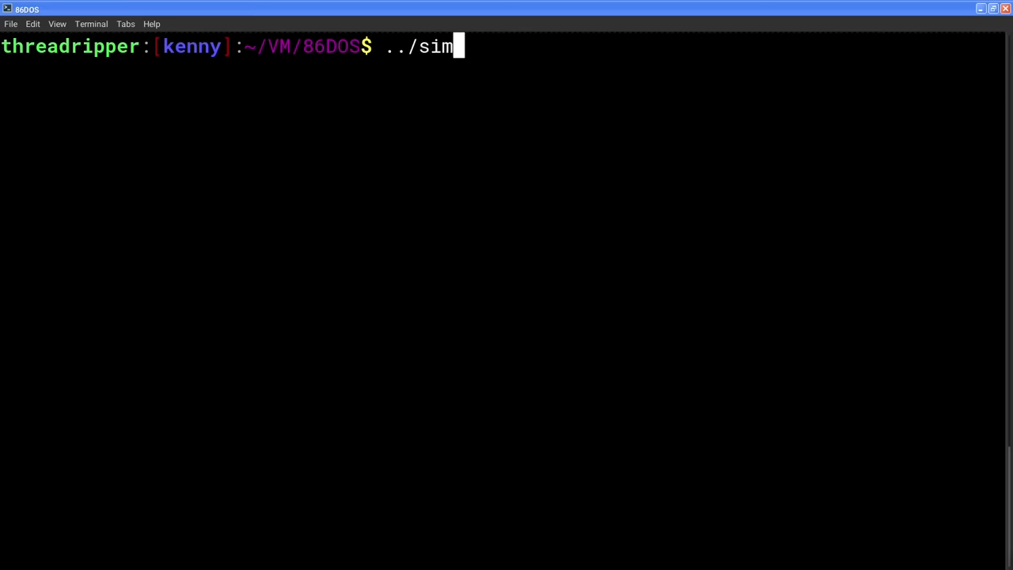
{"action": "type", "text": "h/"}
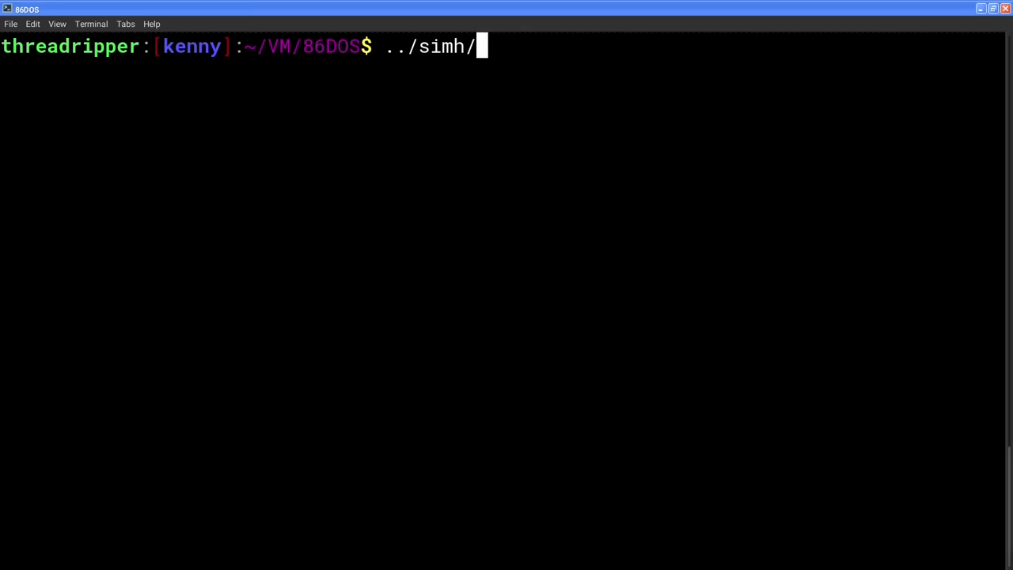
{"action": "type", "text": "BIN/"}
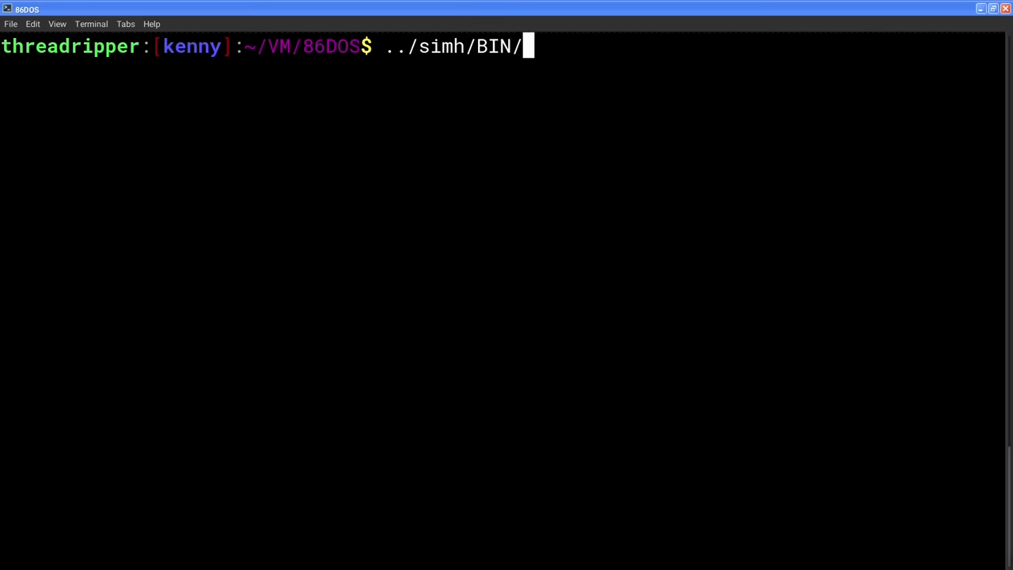
{"action": "type", "text": "alta"}
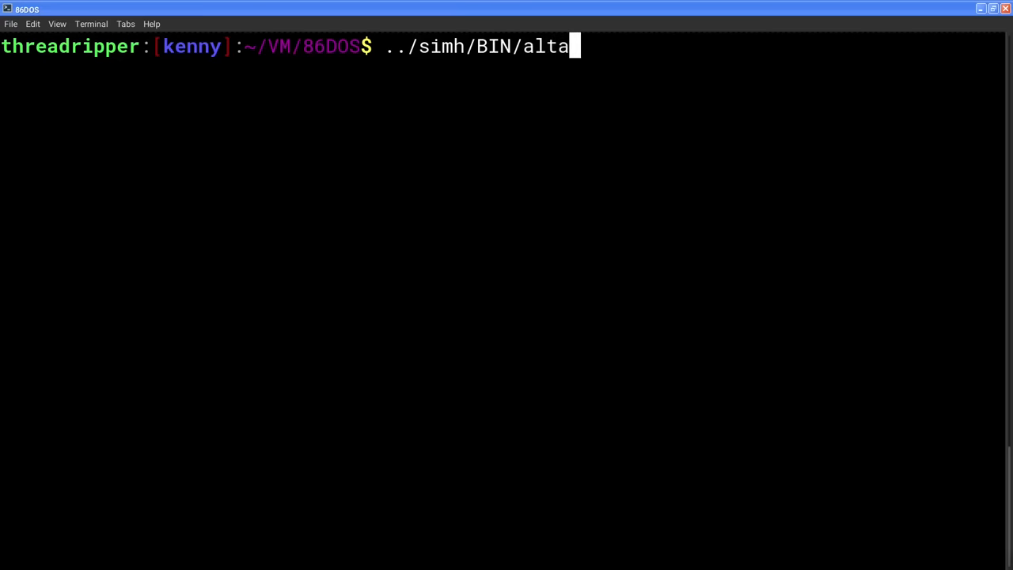
{"action": "type", "text": "irz"}
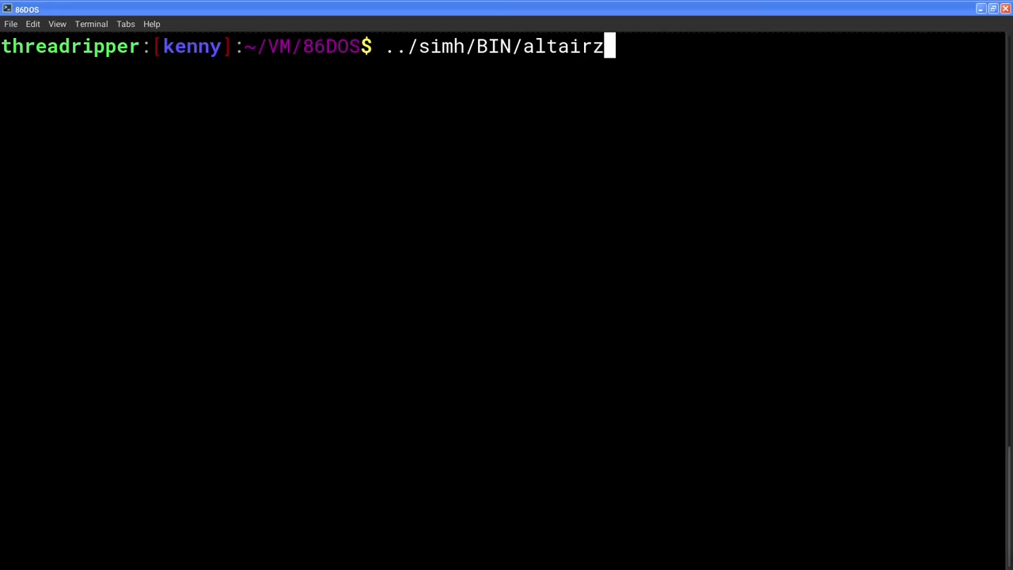
{"action": "type", "text": "80 "}
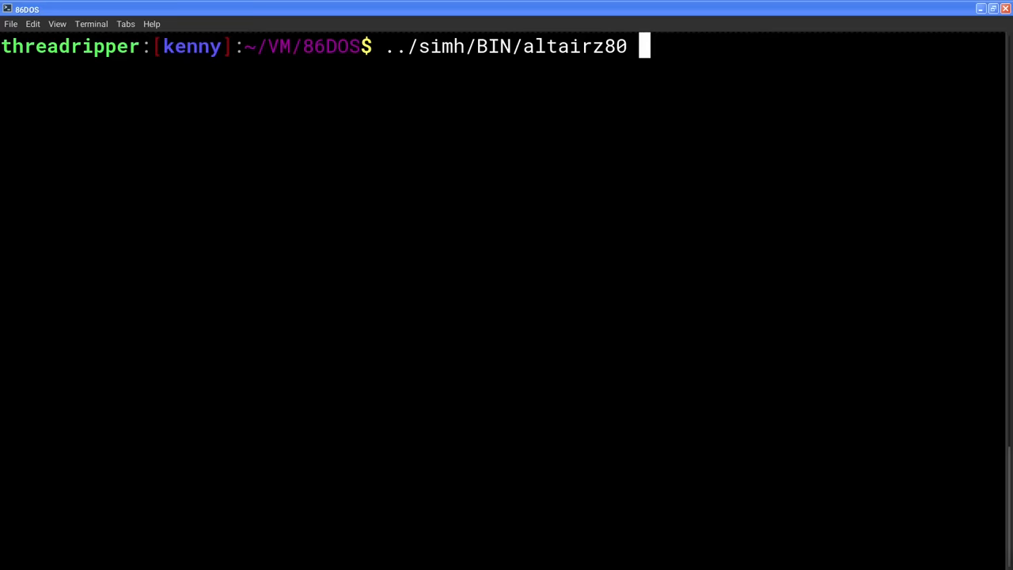
{"action": "type", "text": "op"}
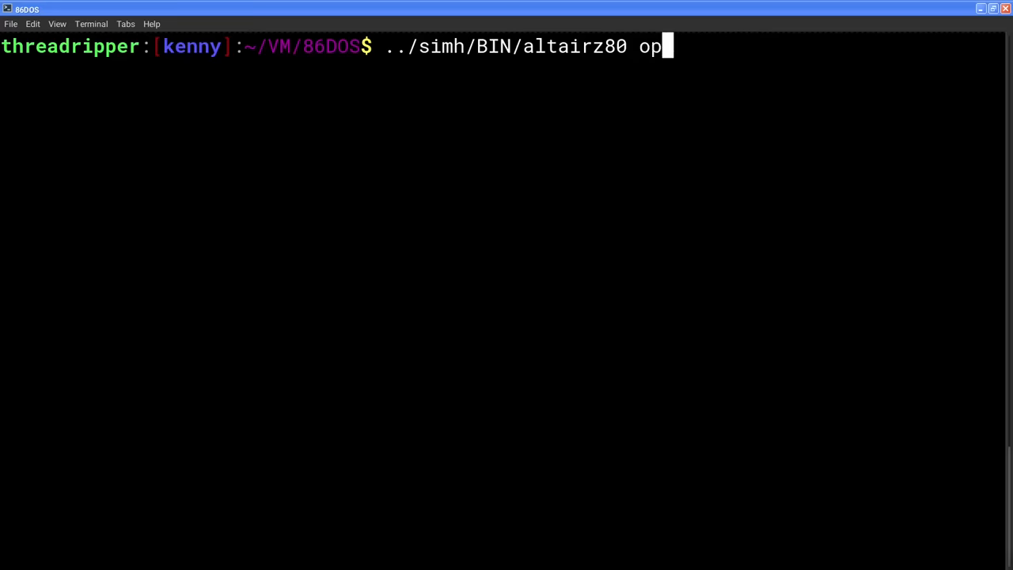
{"action": "key", "text": "BackSpace"}
{"action": "key", "text": "BackSpace"}
{"action": "type", "text": "86"}
{"action": "type", "text": "dos"}
{"action": "key", "text": "Return"}
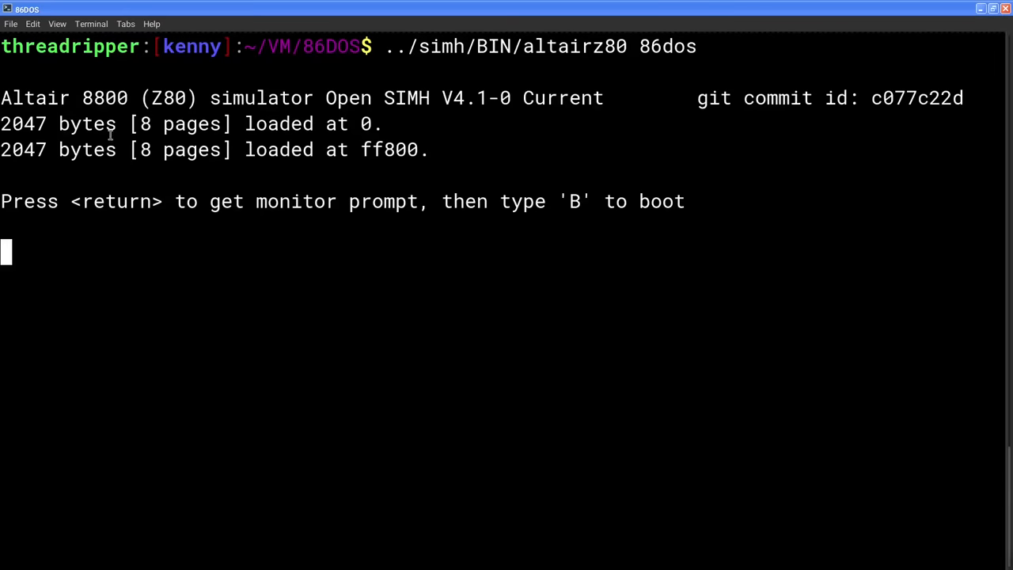
Step: Bring up the SCP 8086 monitor prompt and boot 86-DOS with the B command
{"action": "left_click_drag", "start_coordinate": [2, 201], "coordinate": [690, 201]}
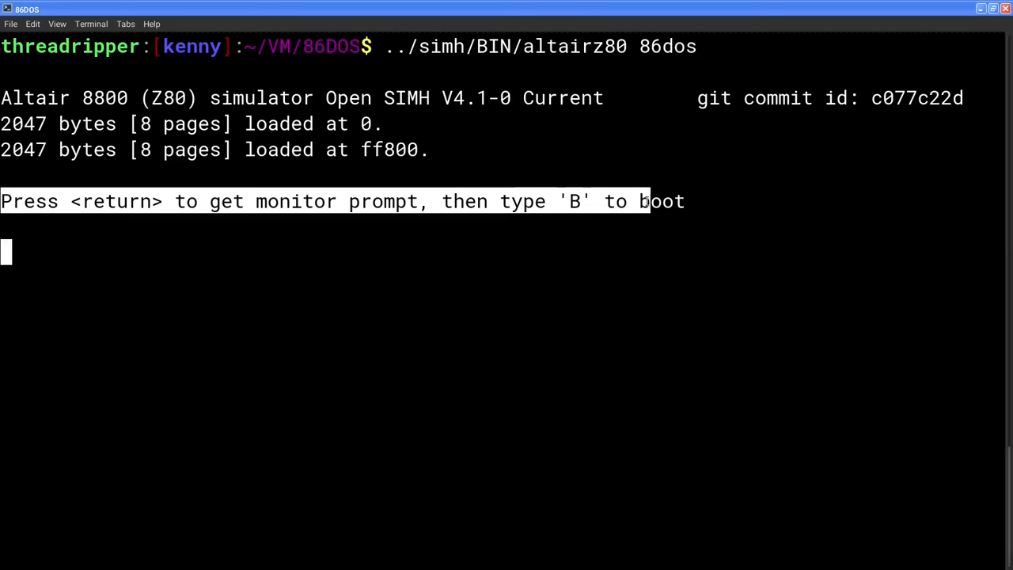
{"action": "left_click", "coordinate": [337, 238]}
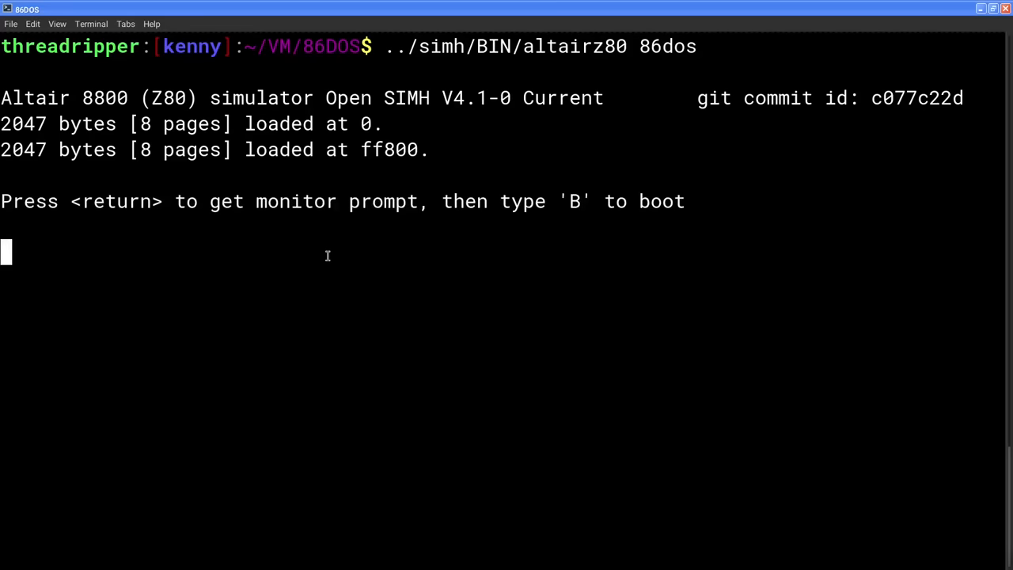
{"action": "key", "text": "Return"}
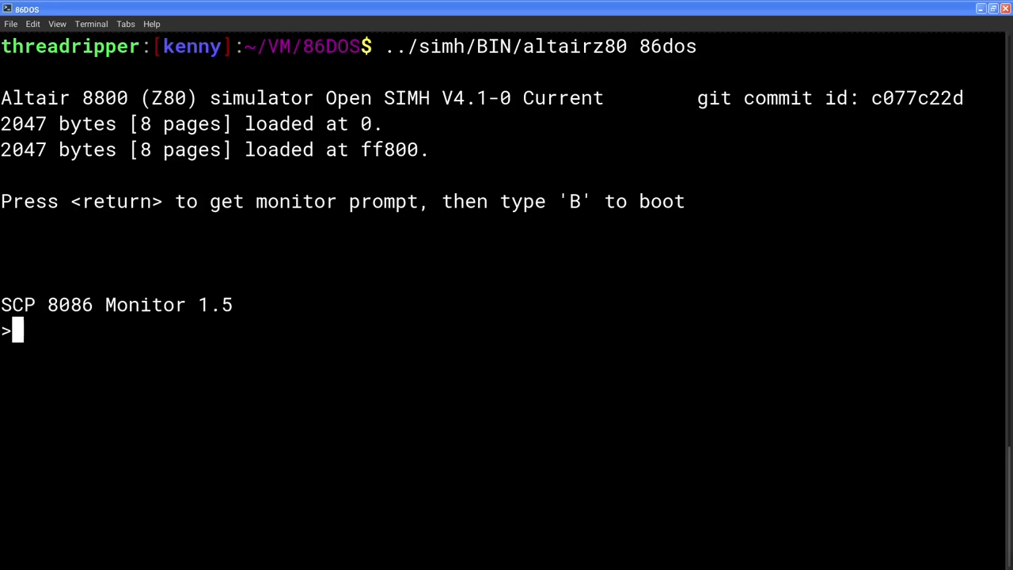
{"action": "type", "text": "b"}
{"action": "key", "text": "Return"}
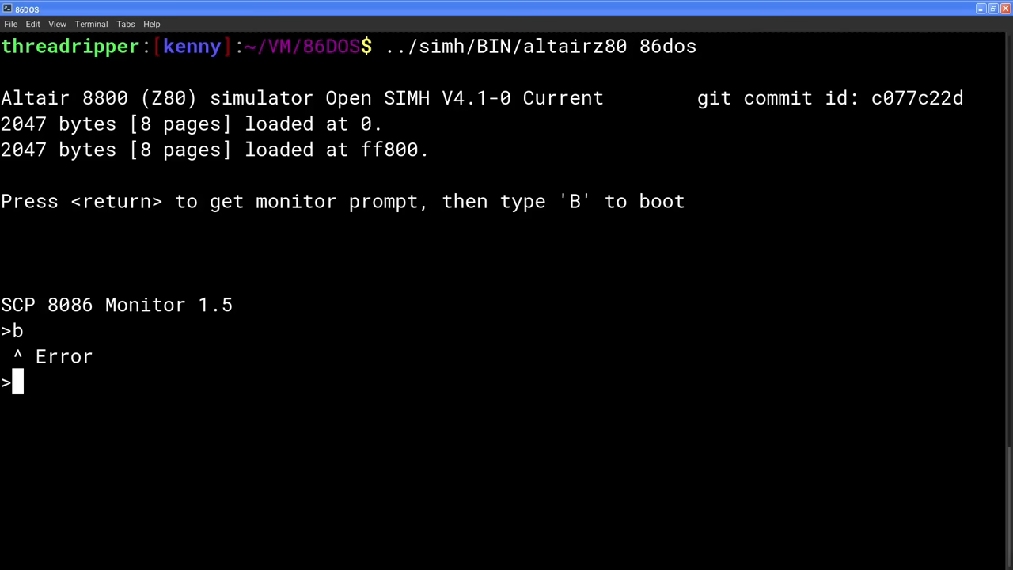
{"action": "type", "text": "B"}
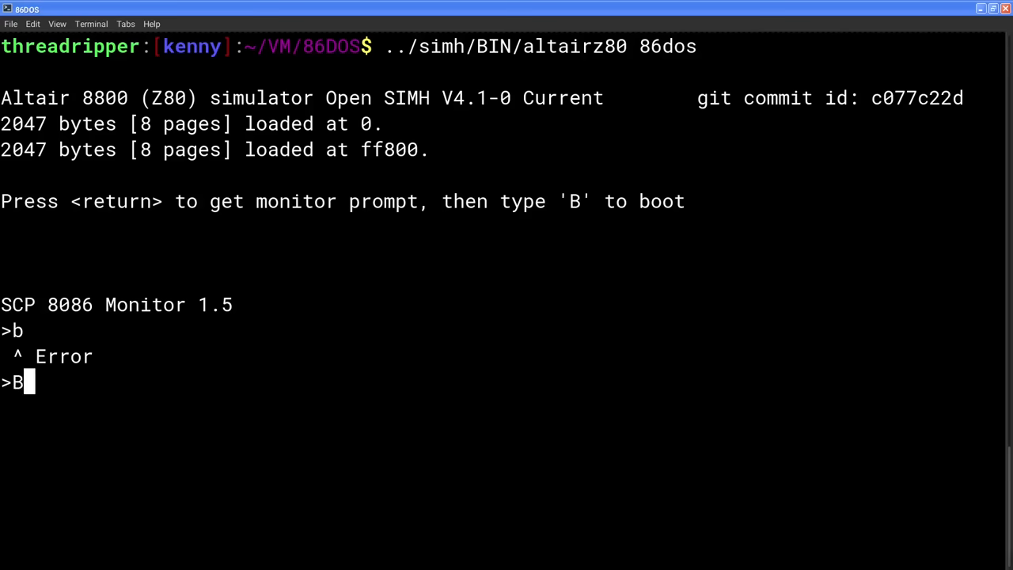
{"action": "key", "text": "Return"}
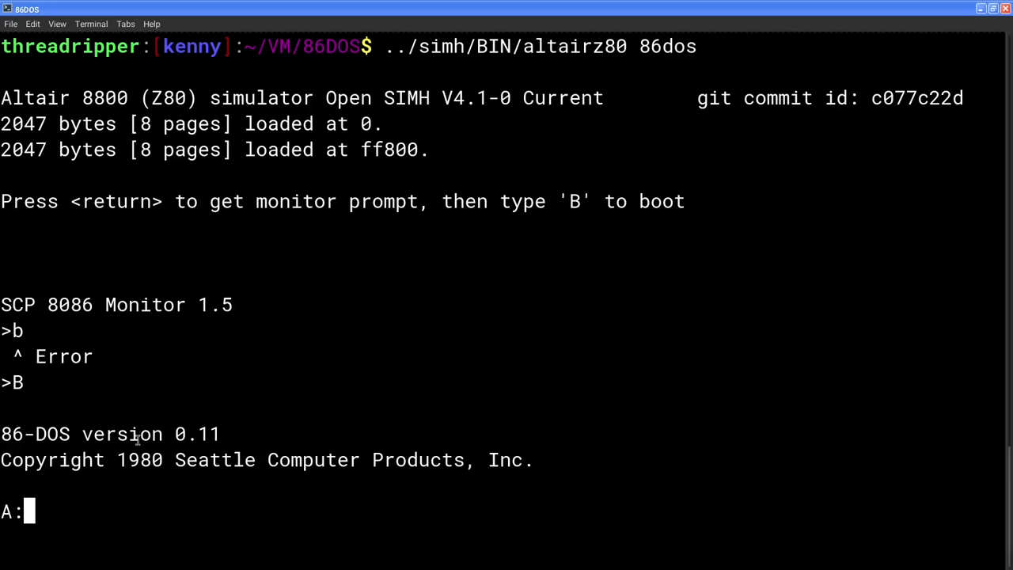
Step: Highlight the 86-DOS version 0.11 banner and its copyright line, then clear the selection
{"action": "left_click_drag", "start_coordinate": [175, 434], "coordinate": [220, 434]}
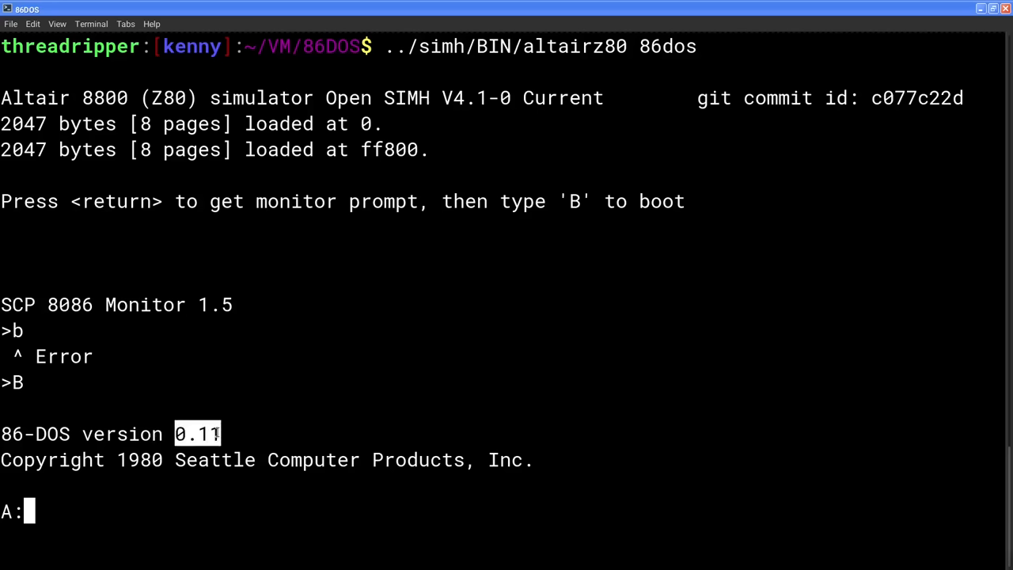
{"action": "left_click_drag", "start_coordinate": [3, 457], "coordinate": [288, 468]}
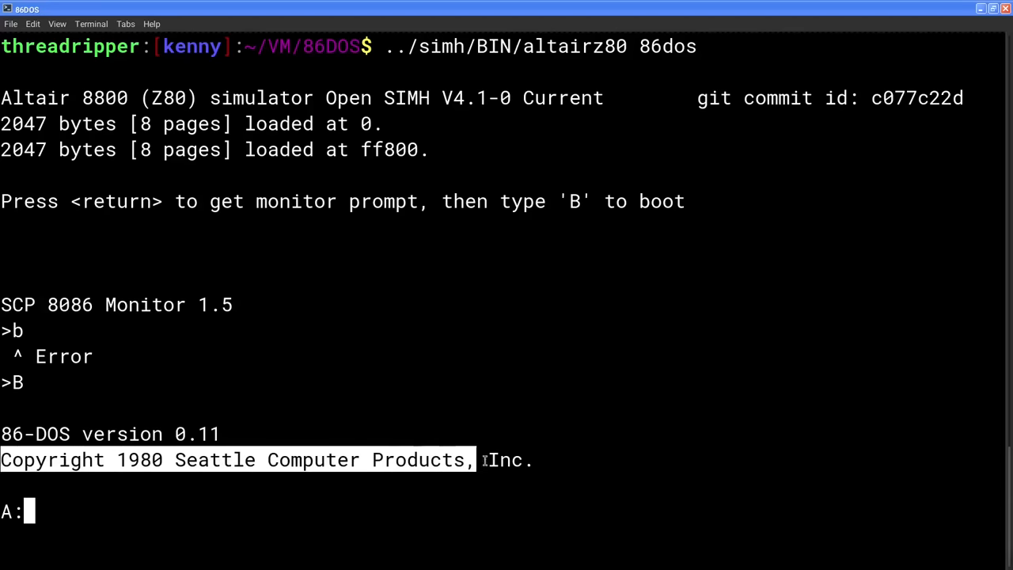
{"action": "left_click_drag", "start_coordinate": [287, 469], "coordinate": [530, 452]}
{"action": "left_click", "coordinate": [628, 467]}
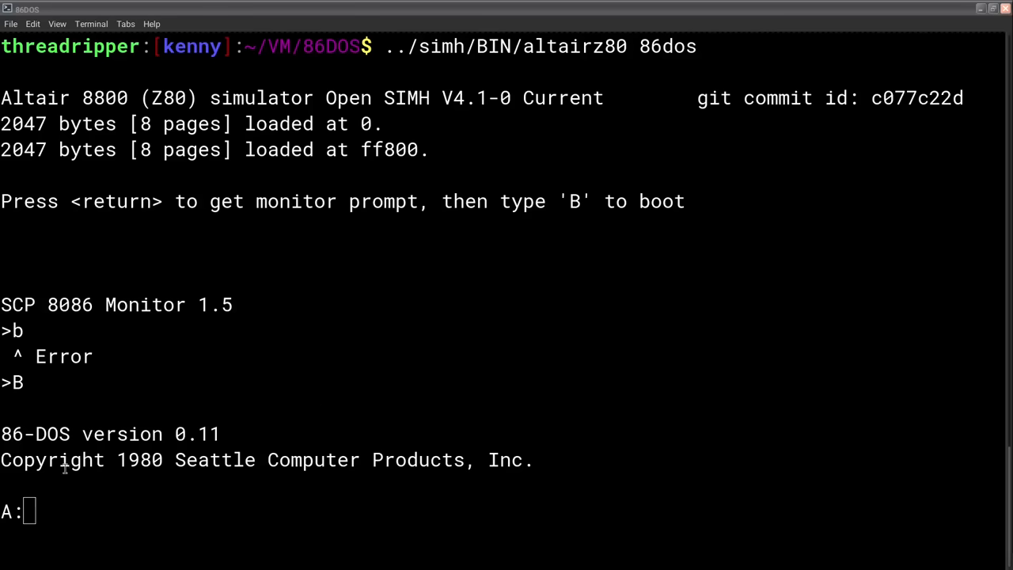
Step: Focus the terminal and point out the A: drive prompt several times
{"action": "left_click", "coordinate": [17, 510]}
{"action": "left_click_drag", "start_coordinate": [13, 513], "coordinate": [2, 513]}
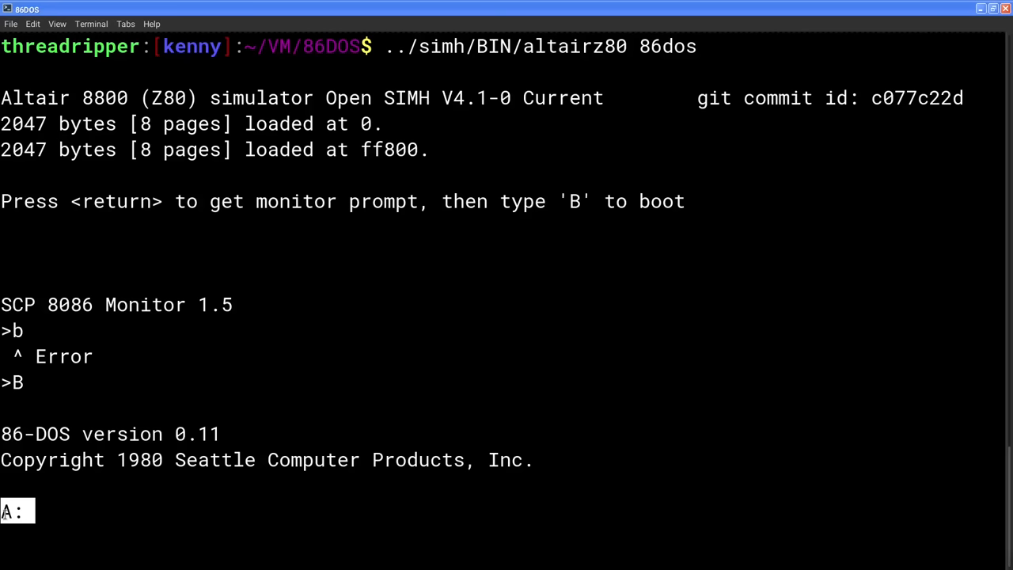
{"action": "left_click_drag", "start_coordinate": [117, 455], "coordinate": [103, 481]}
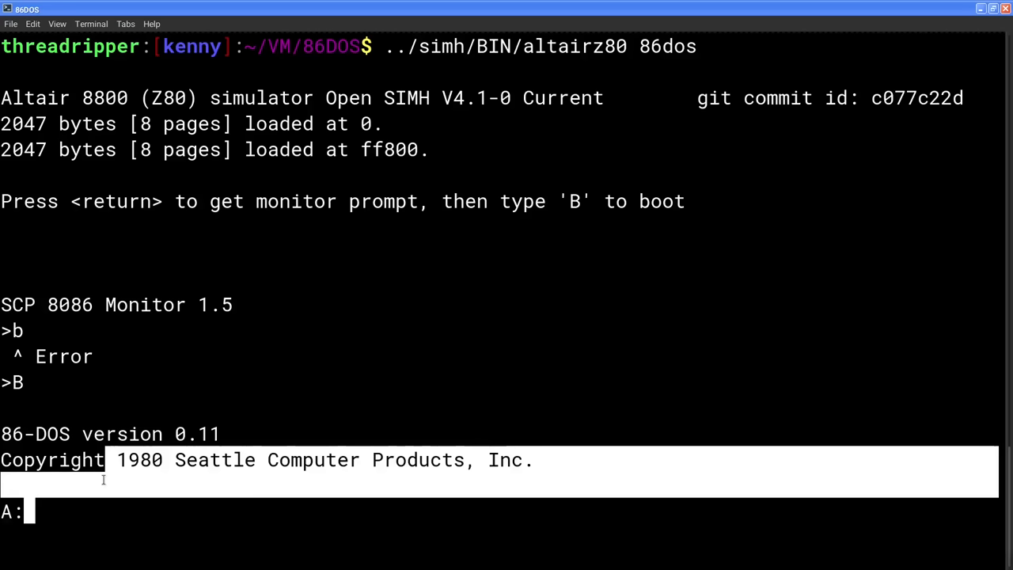
{"action": "left_click", "coordinate": [28, 509]}
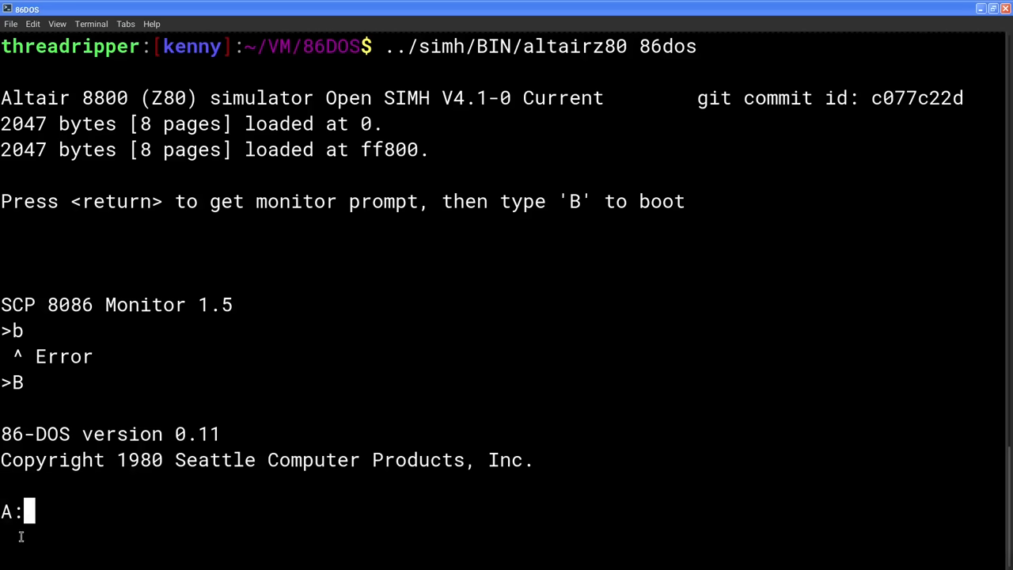
{"action": "left_click_drag", "start_coordinate": [22, 510], "coordinate": [2, 513]}
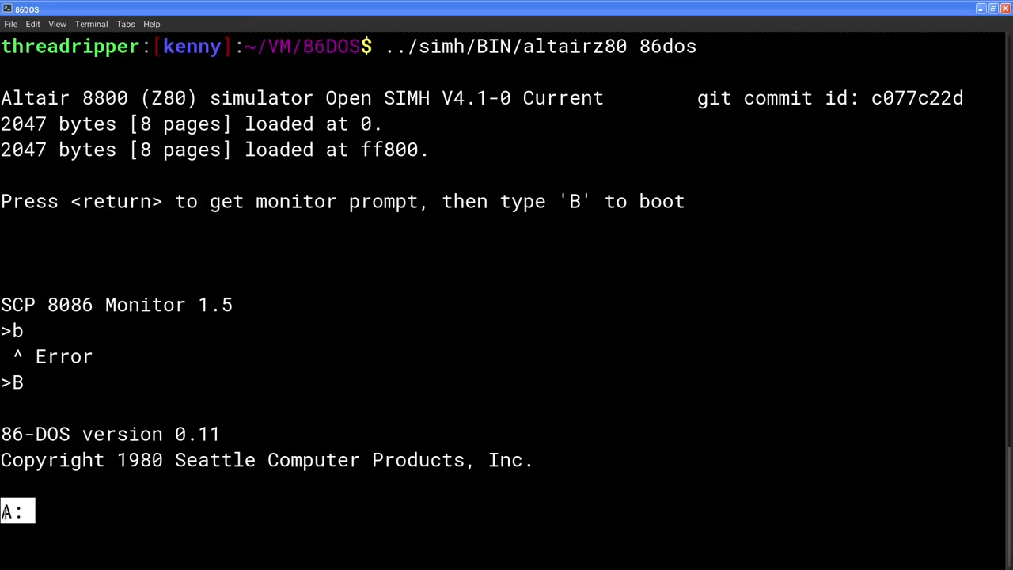
{"action": "left_click", "coordinate": [30, 511]}
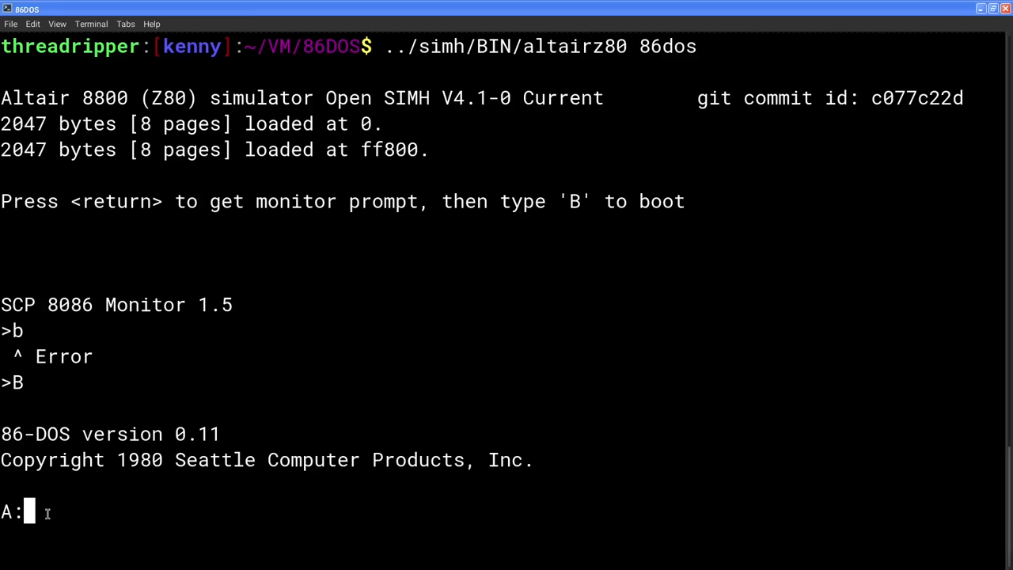
{"action": "left_click_drag", "start_coordinate": [31, 511], "coordinate": [5, 511]}
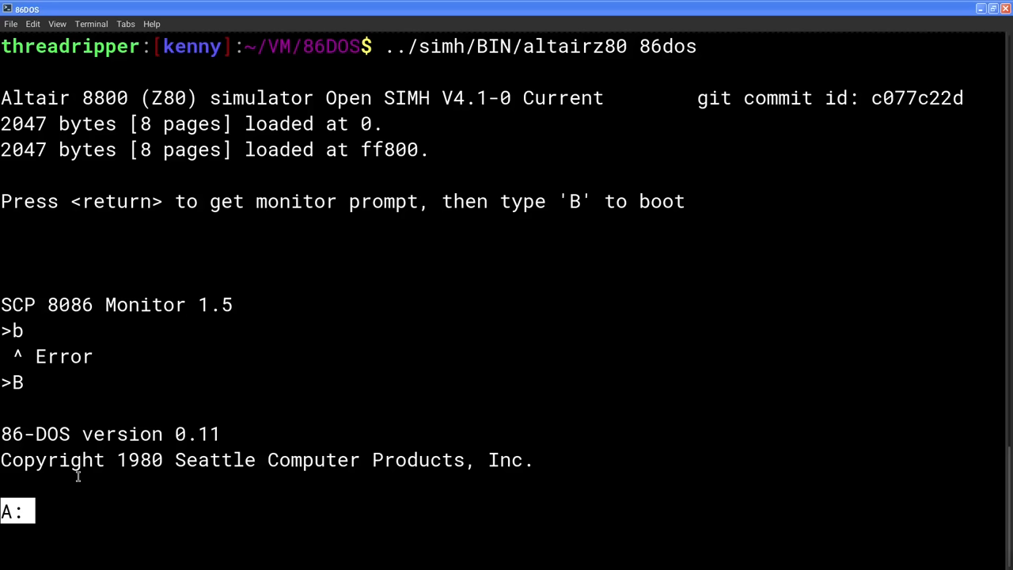
{"action": "left_click", "coordinate": [49, 516]}
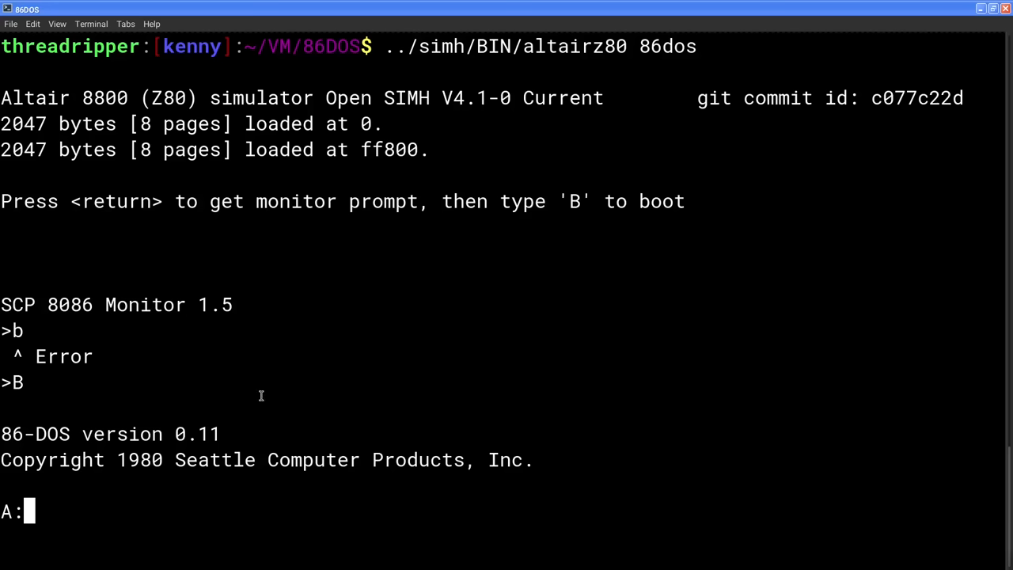
{"action": "type", "text": "dir"}
Step: Run dir on drive A and highlight COMMAND and its COM extension
{"action": "key", "text": "Return"}
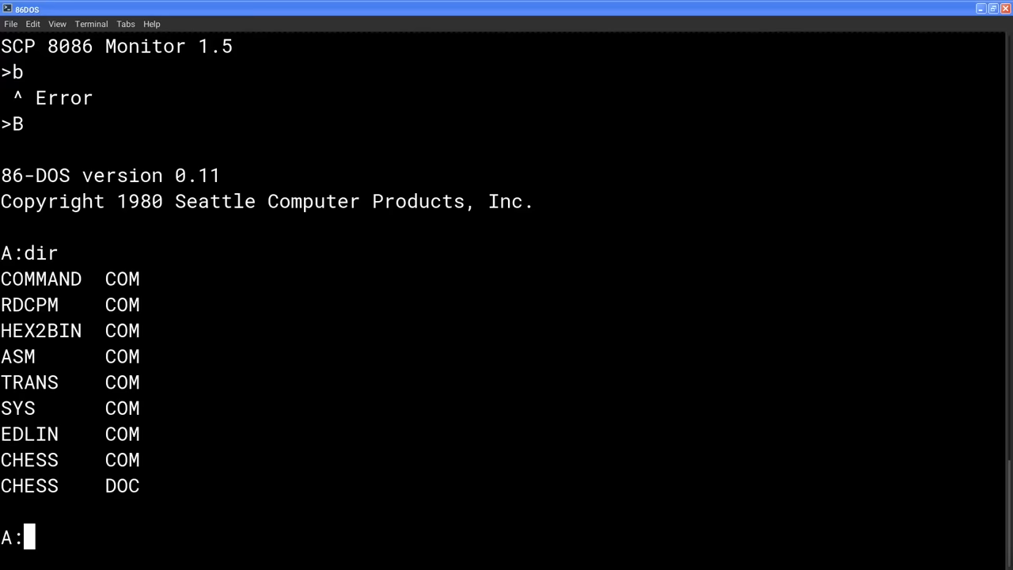
{"action": "double_click", "coordinate": [179, 275]}
{"action": "left_click", "coordinate": [178, 275]}
{"action": "double_click", "coordinate": [39, 283]}
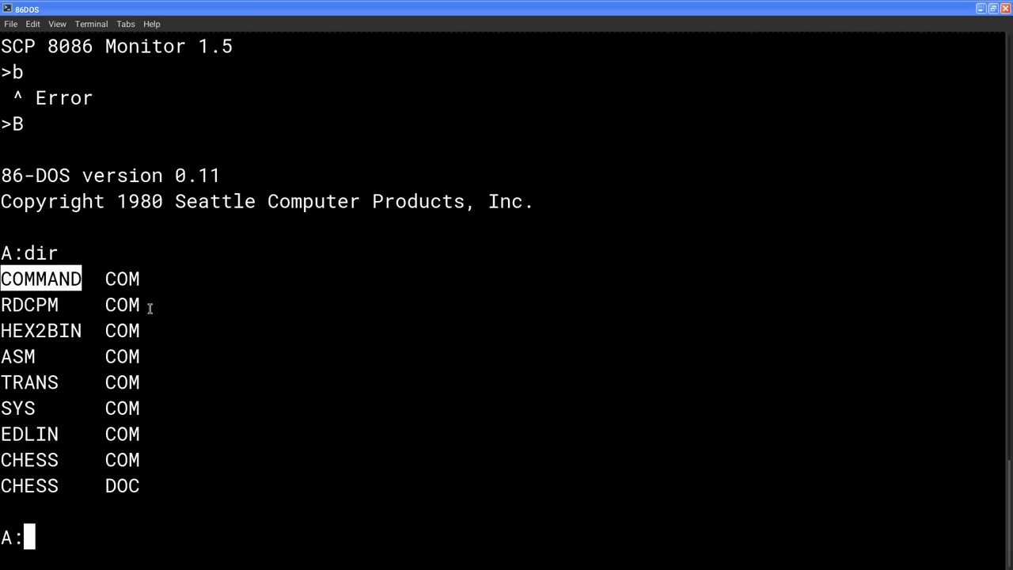
{"action": "double_click", "coordinate": [133, 280]}
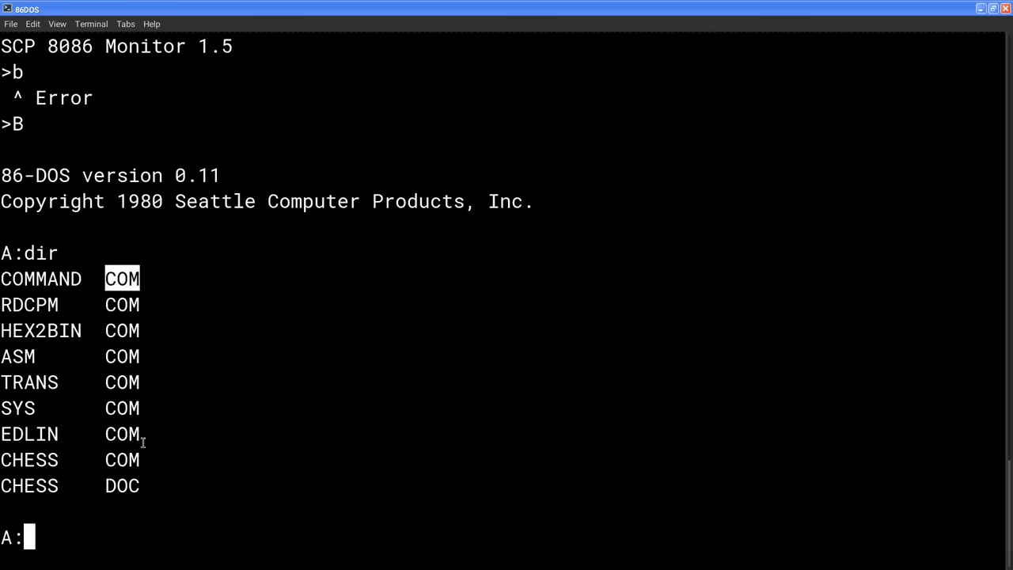
Step: Highlight CHESS's DOC and COM extensions and the listing from COMMAND through CHESS COM
{"action": "double_click", "coordinate": [124, 486]}
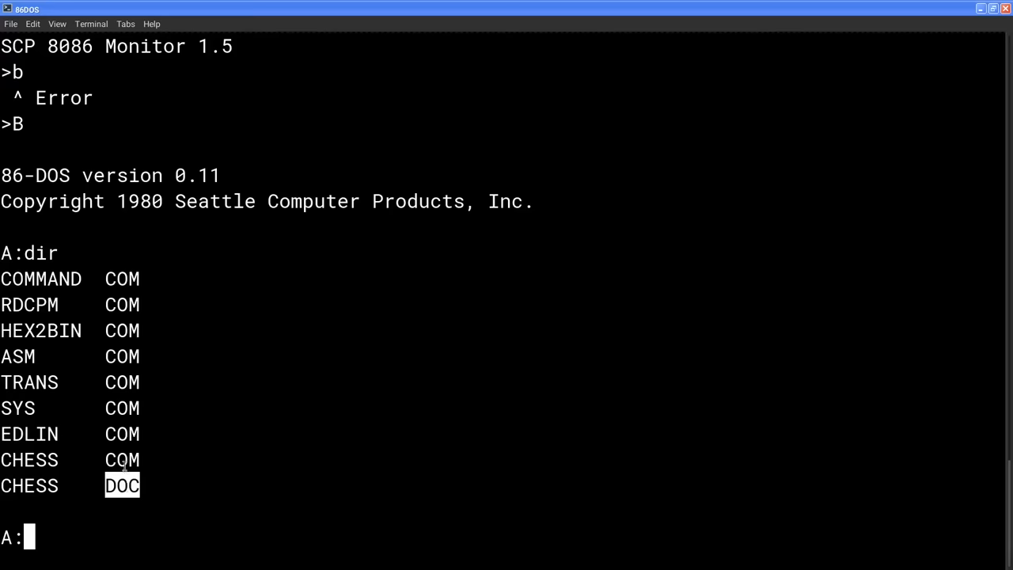
{"action": "double_click", "coordinate": [124, 459]}
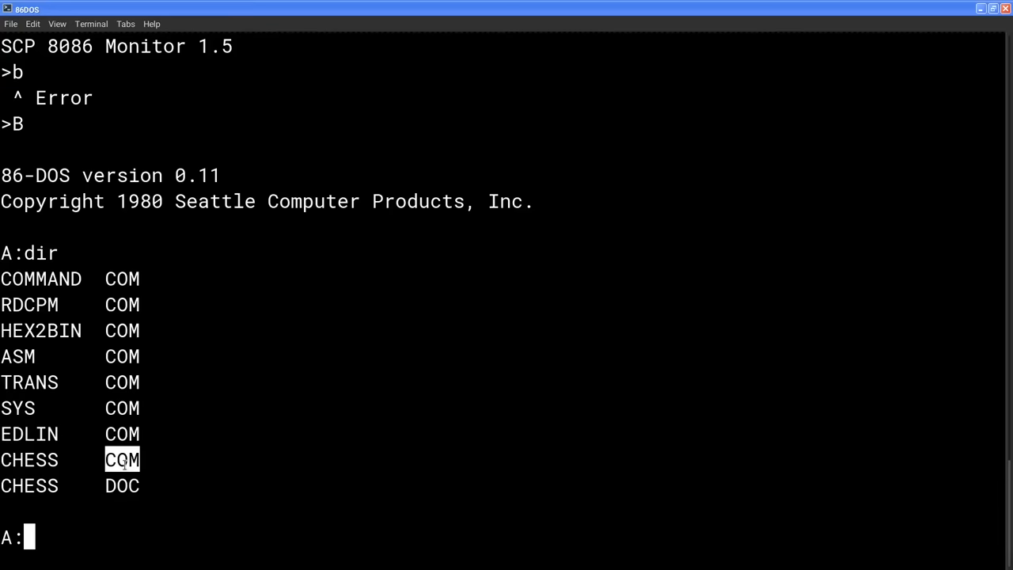
{"action": "left_click", "coordinate": [9, 282]}
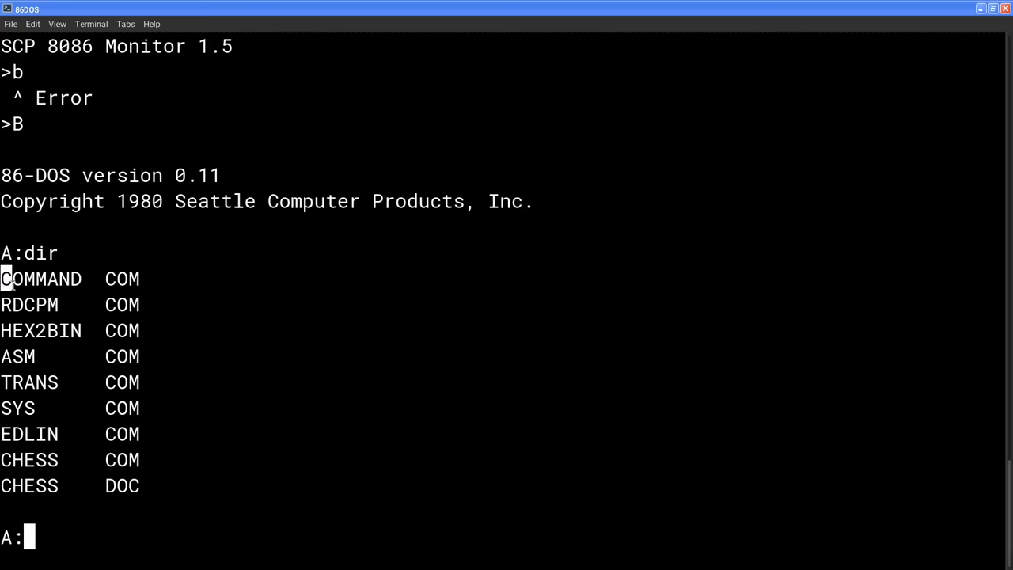
{"action": "left_click_drag", "start_coordinate": [10, 282], "coordinate": [142, 460]}
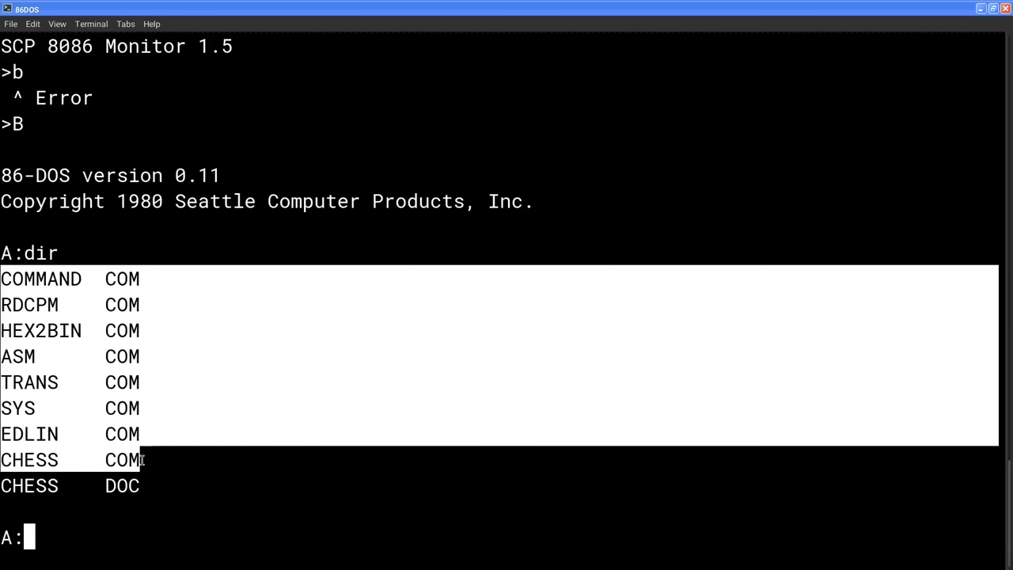
{"action": "left_click_drag", "start_coordinate": [142, 460], "coordinate": [150, 462]}
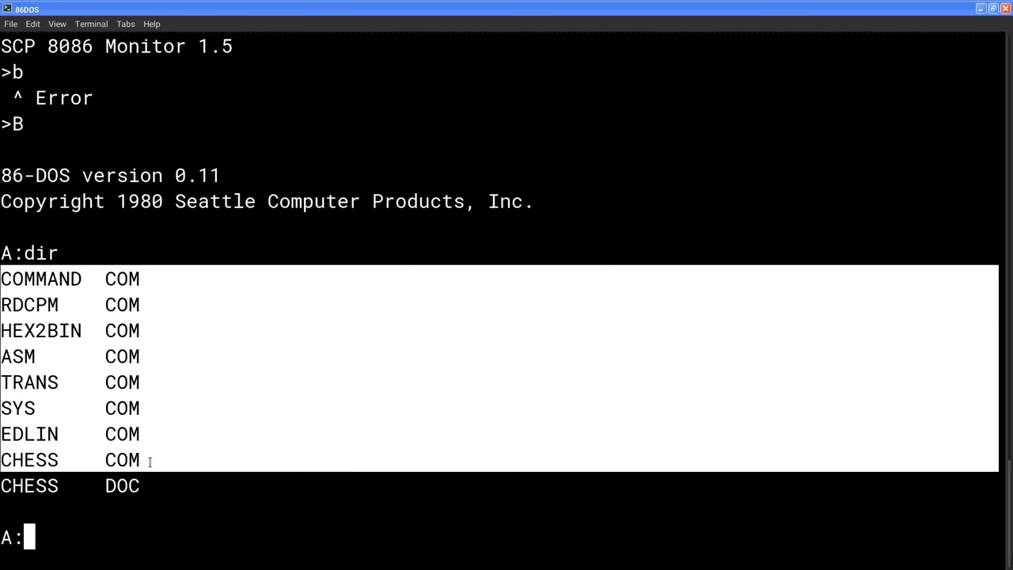
{"action": "left_click", "coordinate": [147, 456]}
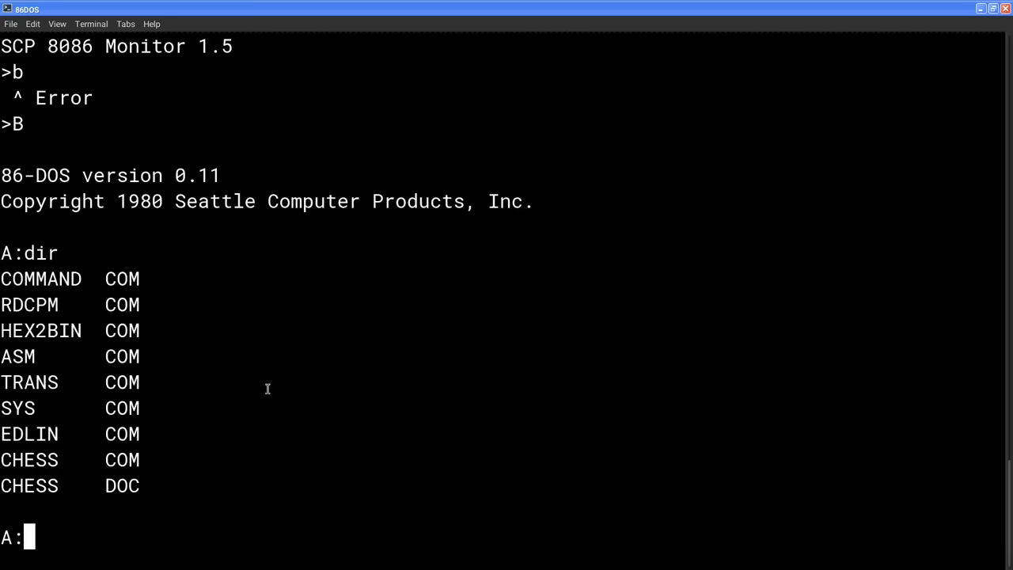
{"action": "type", "text": "RENAME E"}
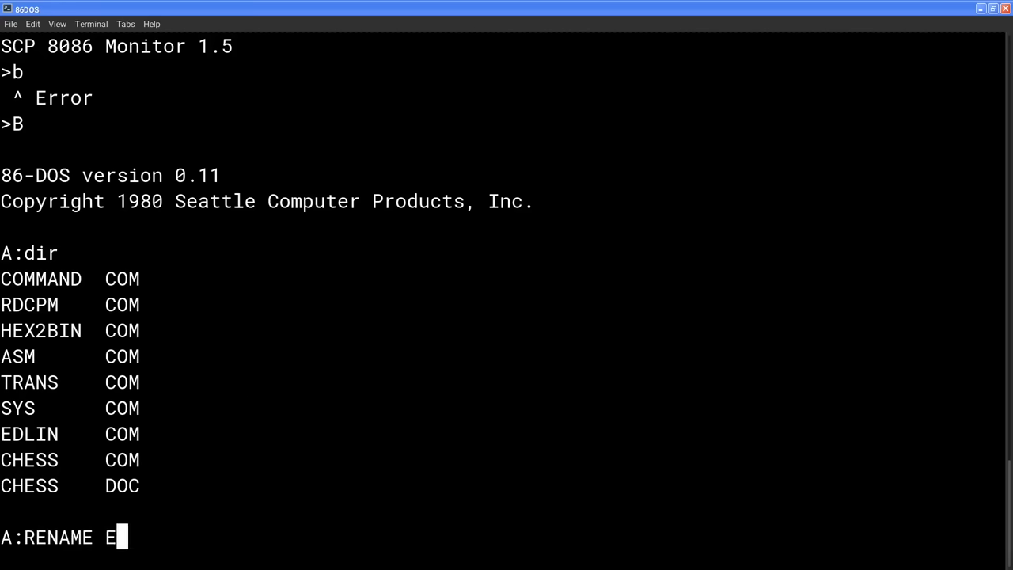
{"action": "type", "text": "RASE COPY"}
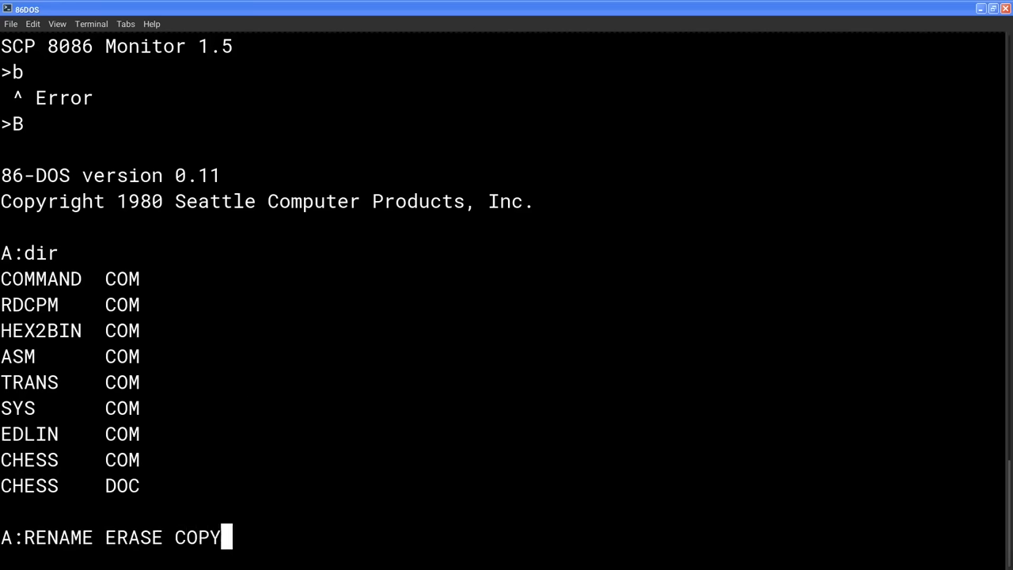
{"action": "type", "text": " TYPE "}
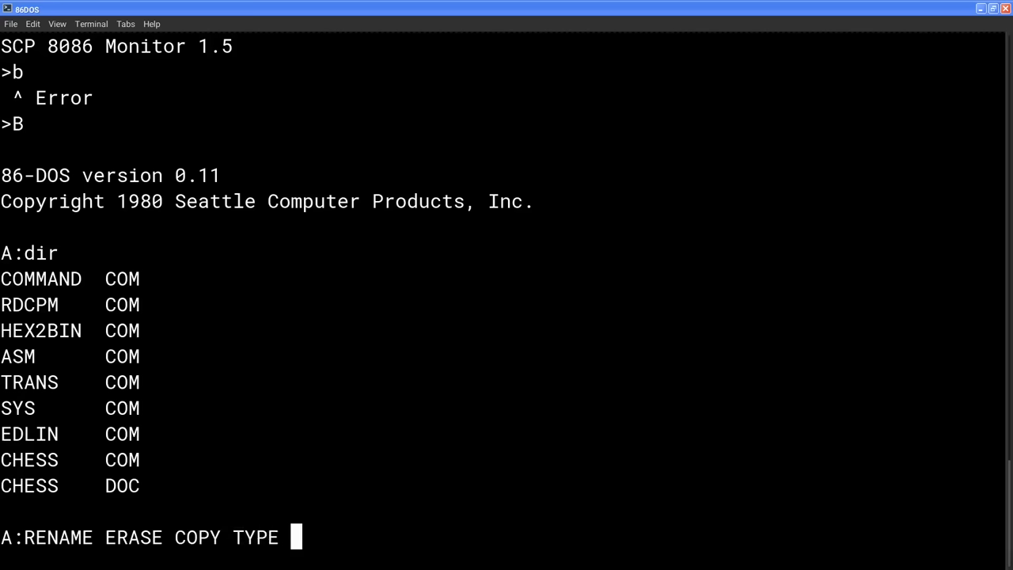
{"action": "type", "text": "DIR"}
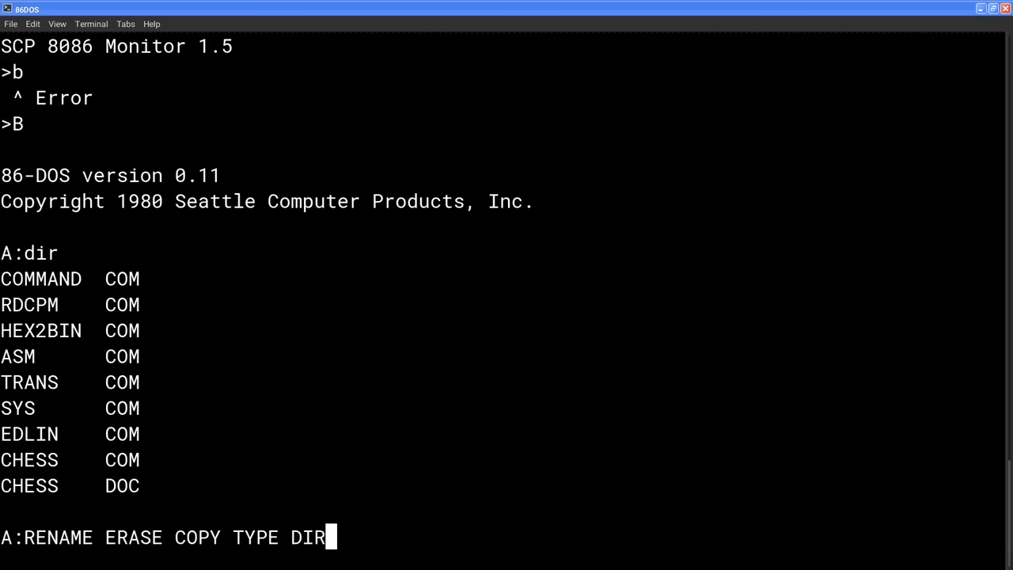
Step: Run CLEAR, answer n at Erase all files (Y/N)?, and dir shows all nine files intact
{"action": "key", "text": "BackSpace"}
{"action": "key", "text": "BackSpace"}
{"action": "key", "text": "BackSpace"}
{"action": "key", "text": "BackSpace"}
{"action": "key", "text": "BackSpace"}
{"action": "key", "text": "BackSpace"}
{"action": "key", "text": "BackSpace"}
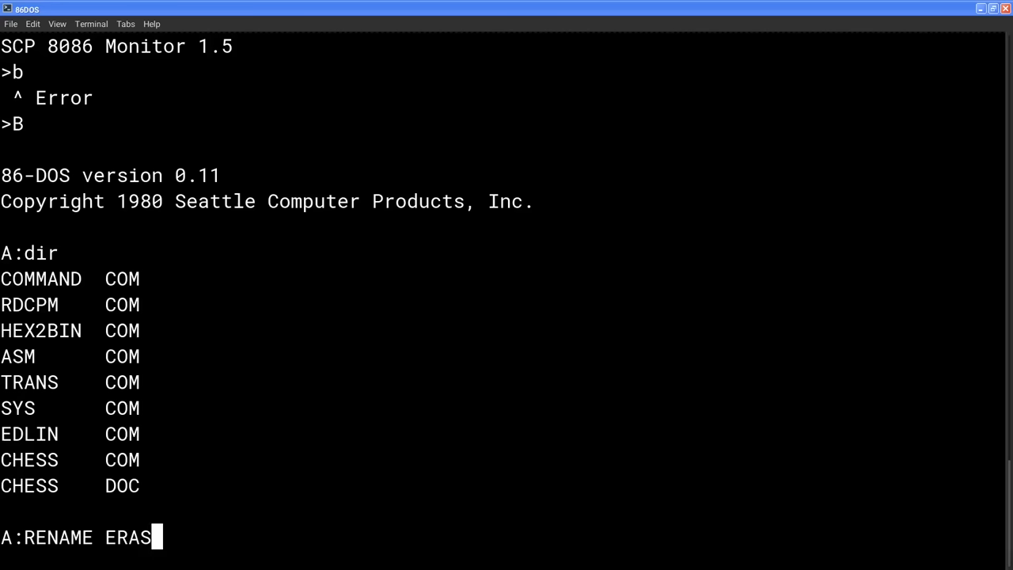
{"action": "key", "text": "BackSpace"}
{"action": "key", "text": "BackSpace"}
{"action": "key", "text": "BackSpace"}
{"action": "key", "text": "BackSpace"}
{"action": "type", "text": "CLEAR"}
{"action": "key", "text": "Return"}
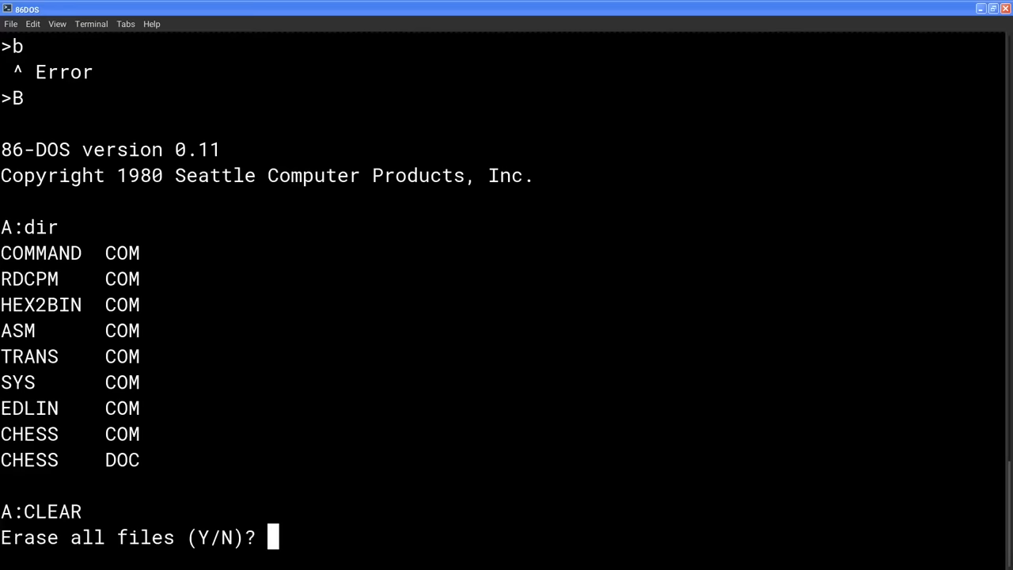
{"action": "type", "text": "n"}
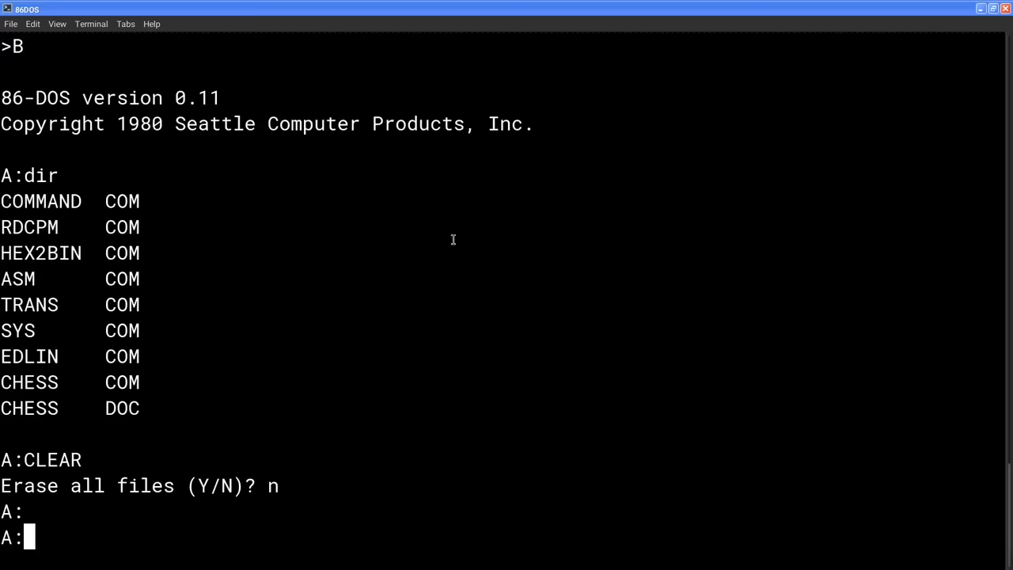
{"action": "type", "text": "dir"}
{"action": "key", "text": "Return"}
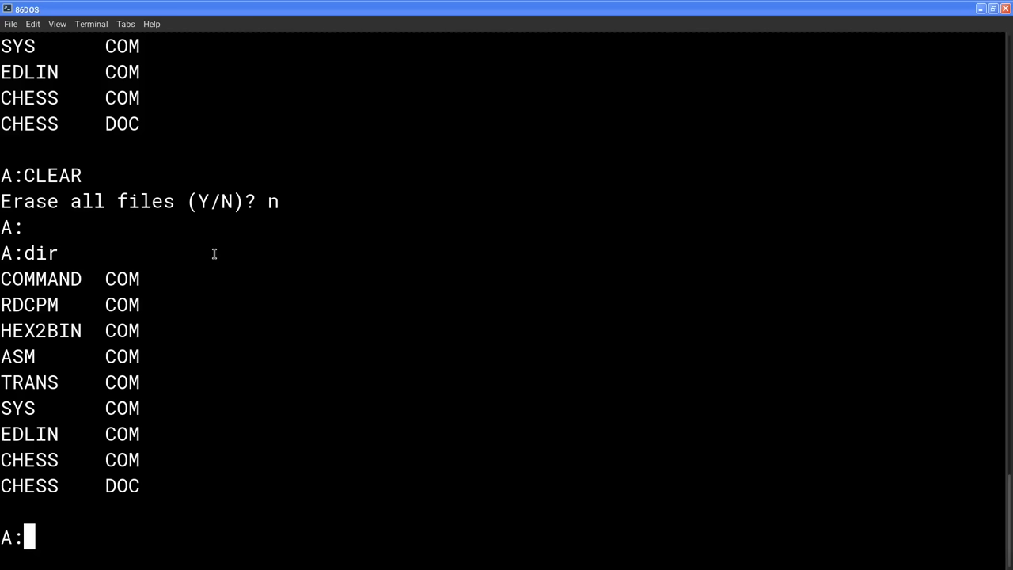
{"action": "double_click", "coordinate": [38, 288]}
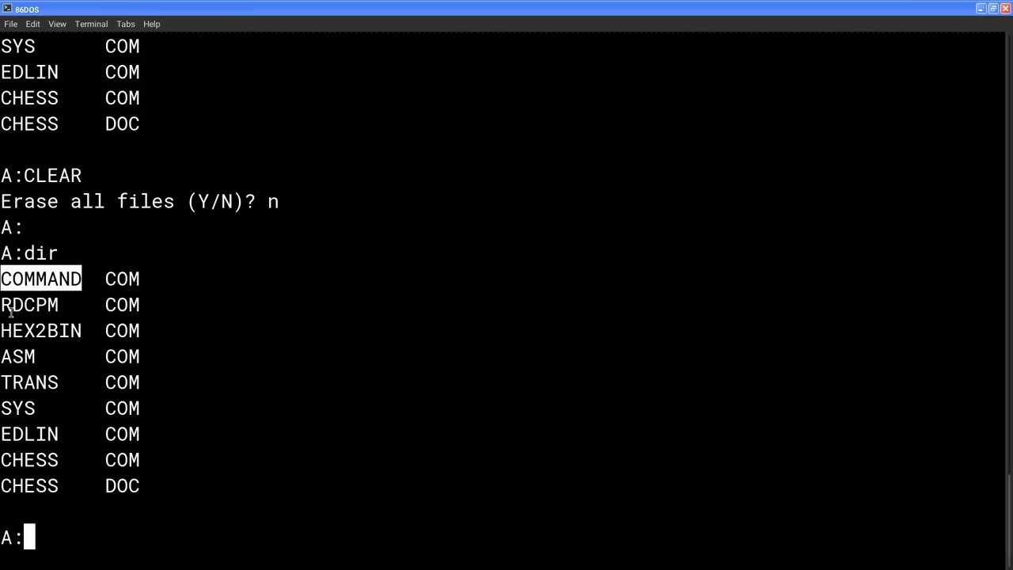
{"action": "double_click", "coordinate": [16, 307]}
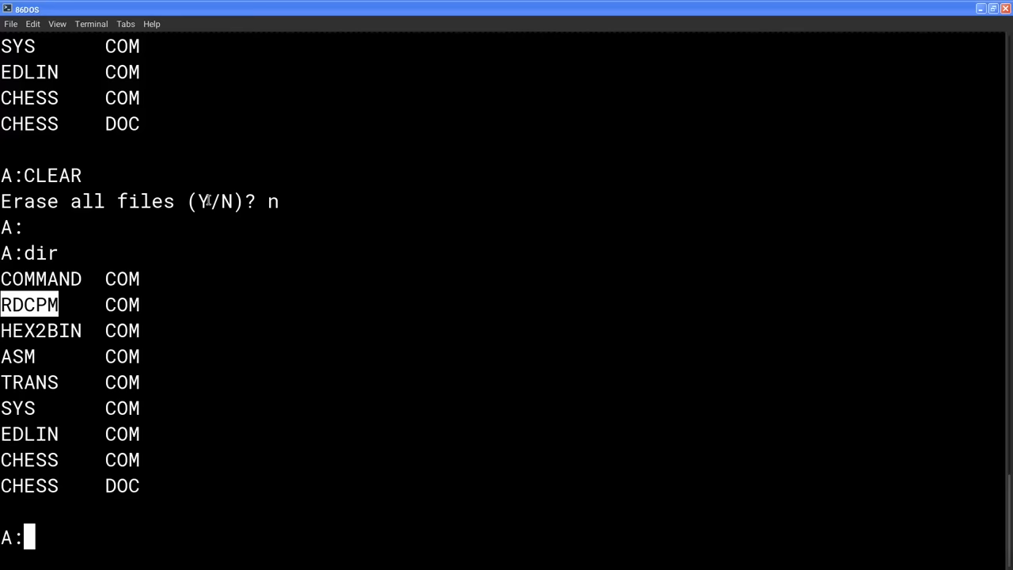
{"action": "double_click", "coordinate": [37, 338]}
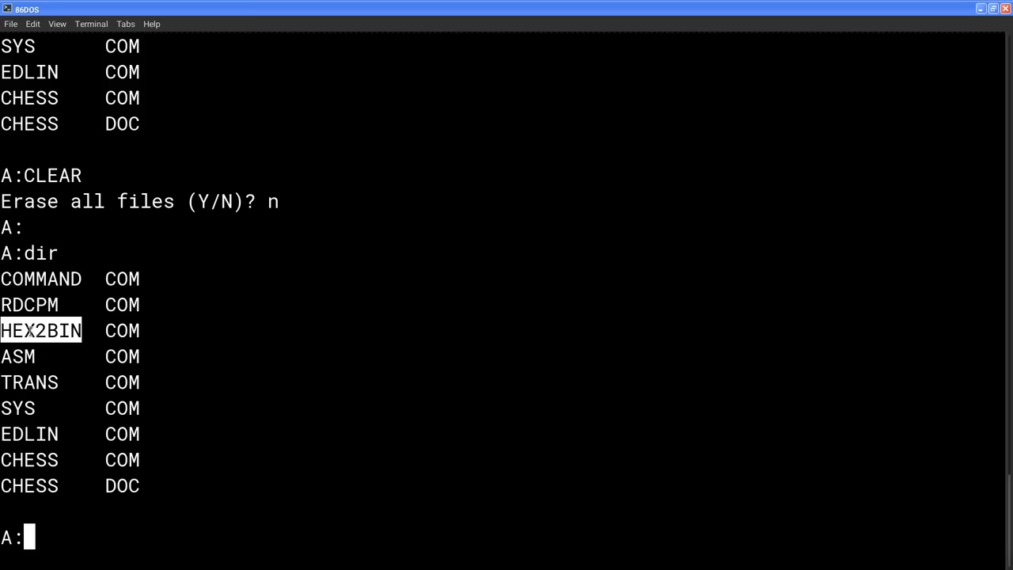
{"action": "double_click", "coordinate": [124, 326]}
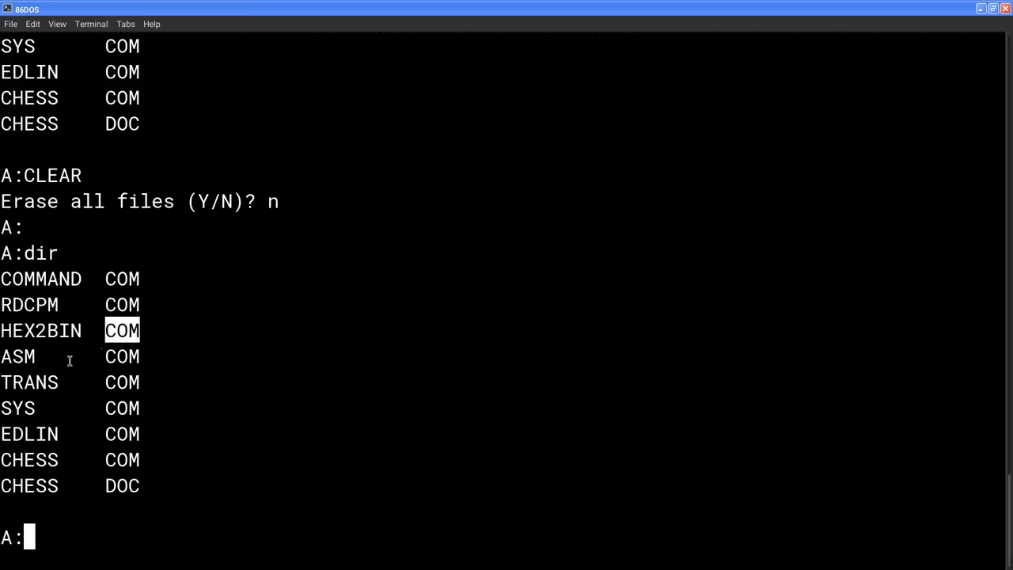
{"action": "double_click", "coordinate": [32, 359]}
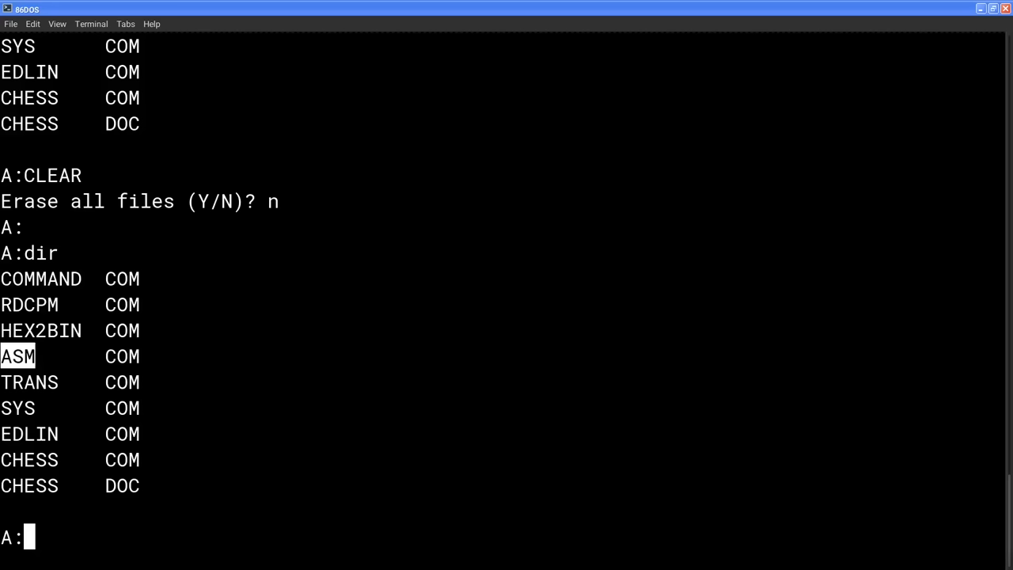
{"action": "double_click", "coordinate": [24, 381]}
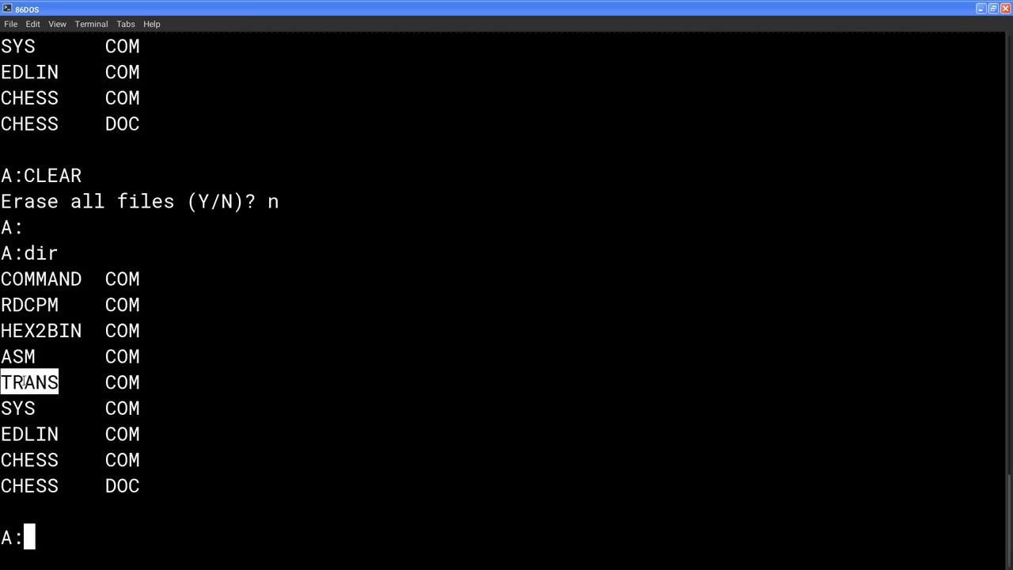
{"action": "double_click", "coordinate": [26, 400]}
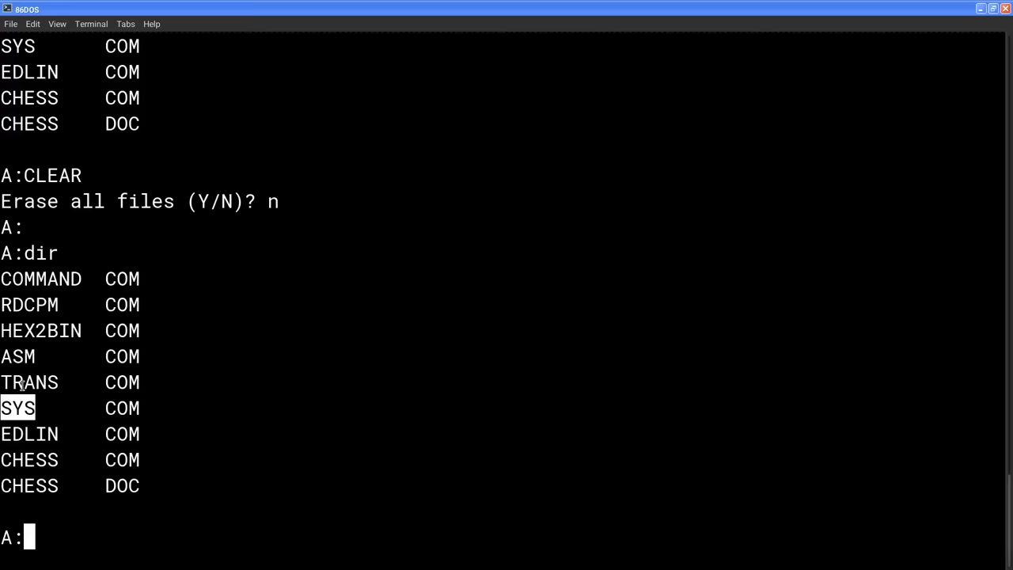
{"action": "double_click", "coordinate": [42, 433]}
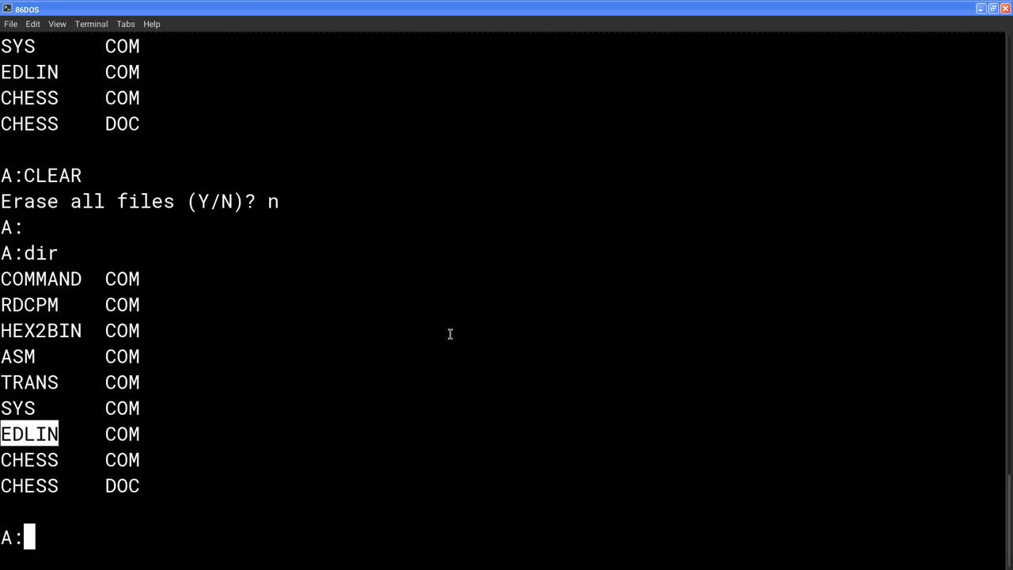
{"action": "left_click", "coordinate": [65, 428]}
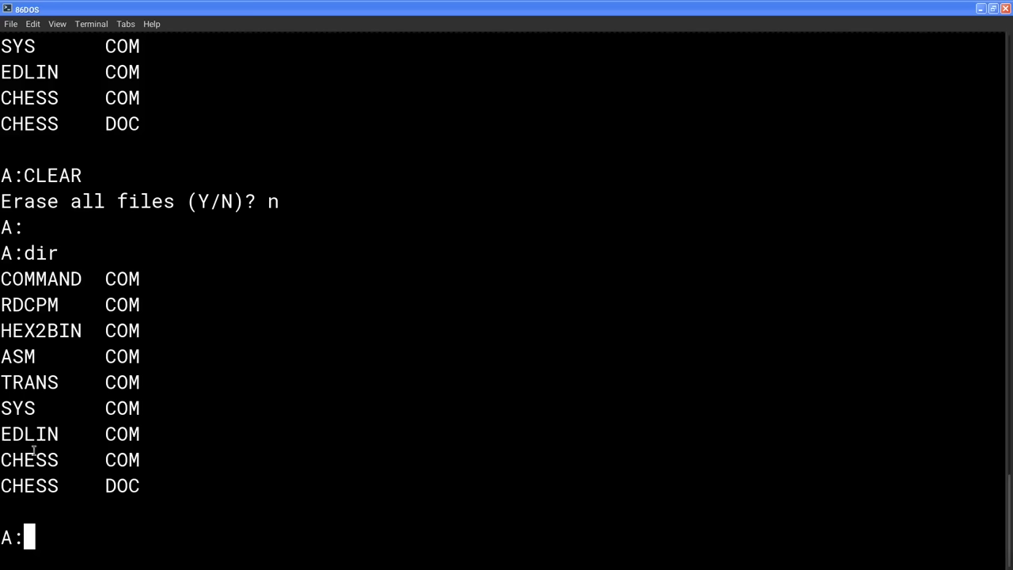
{"action": "double_click", "coordinate": [32, 458]}
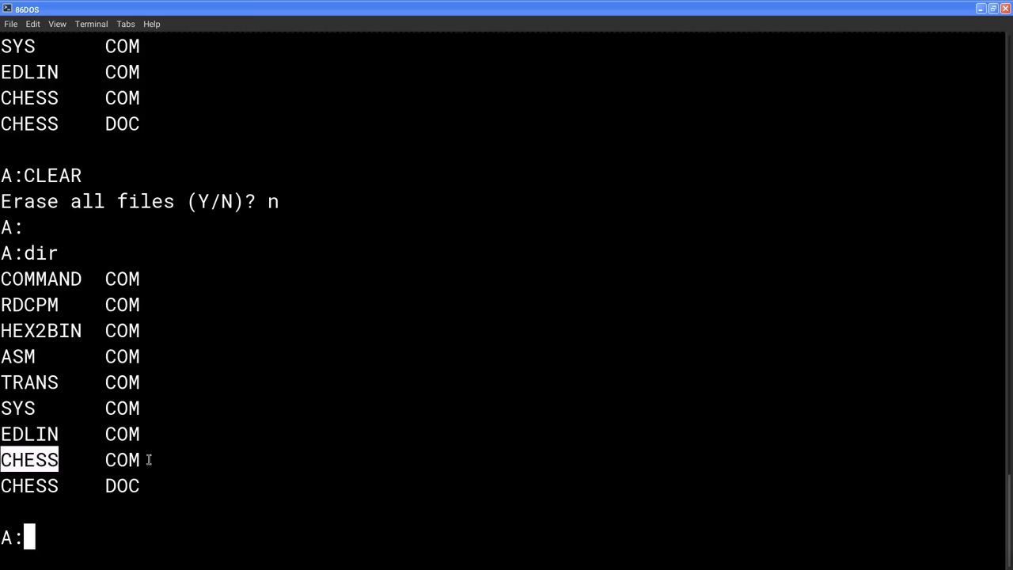
{"action": "double_click", "coordinate": [123, 459]}
{"action": "double_click", "coordinate": [32, 485]}
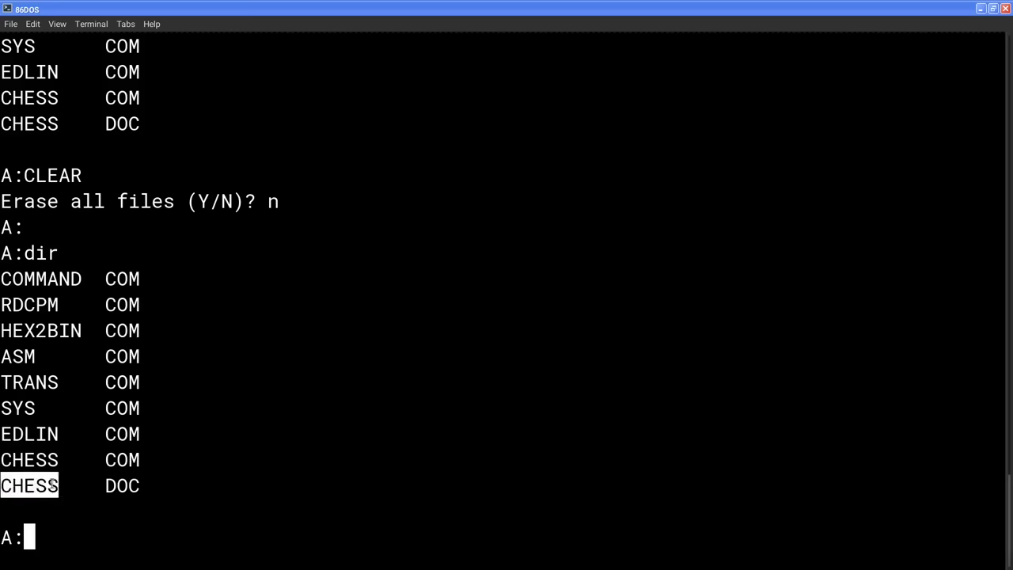
{"action": "double_click", "coordinate": [126, 485]}
{"action": "double_click", "coordinate": [118, 459]}
{"action": "left_click", "coordinate": [198, 456]}
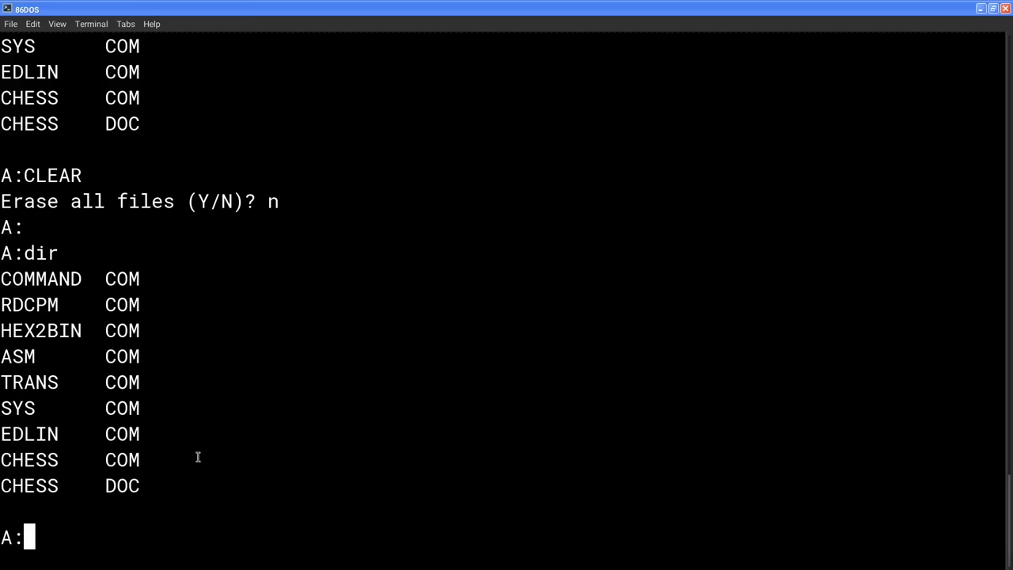
{"action": "type", "text": "chess"}
Step: Launch the chess program, choosing Black with ply depth 1
{"action": "key", "text": "Return"}
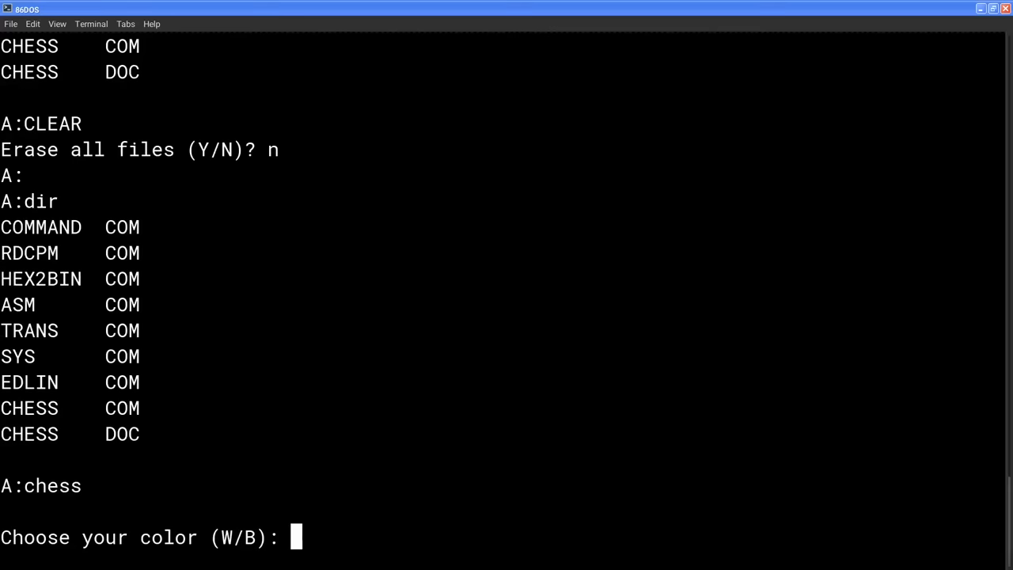
{"action": "type", "text": "B"}
{"action": "key", "text": "Return"}
{"action": "key", "text": "Return"}
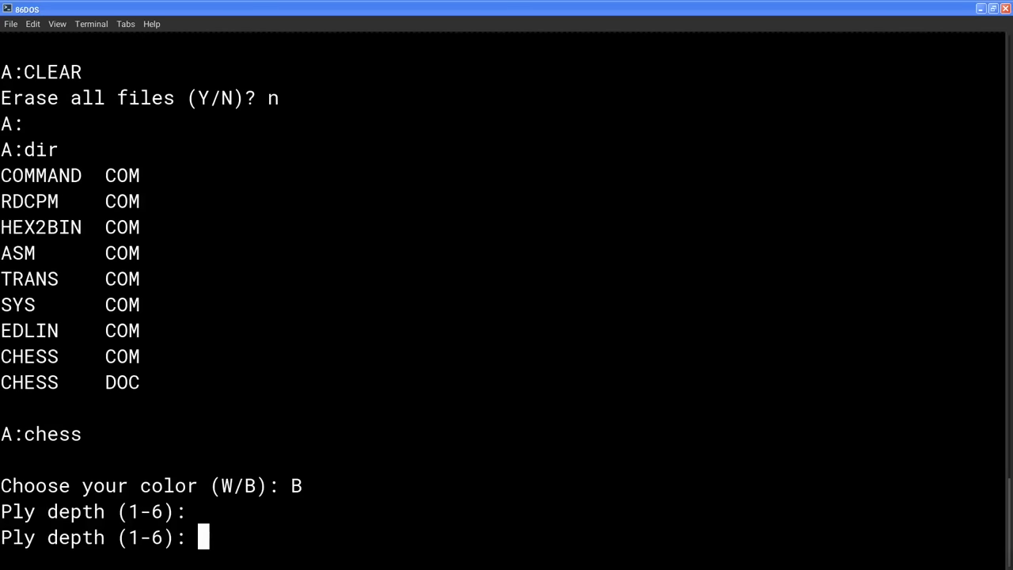
{"action": "type", "text": "1"}
{"action": "key", "text": "Return"}
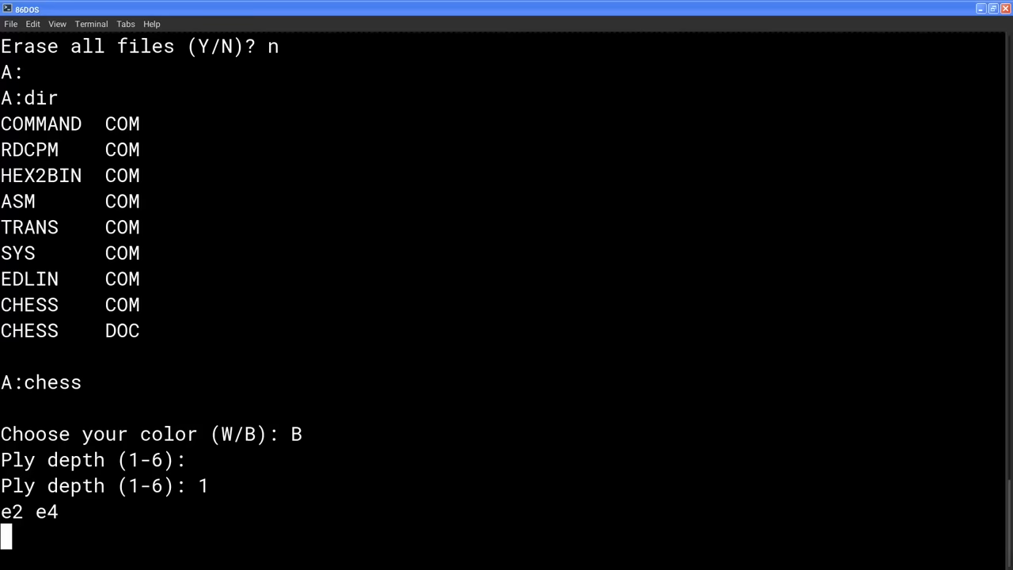
{"action": "type", "text": "e2"}
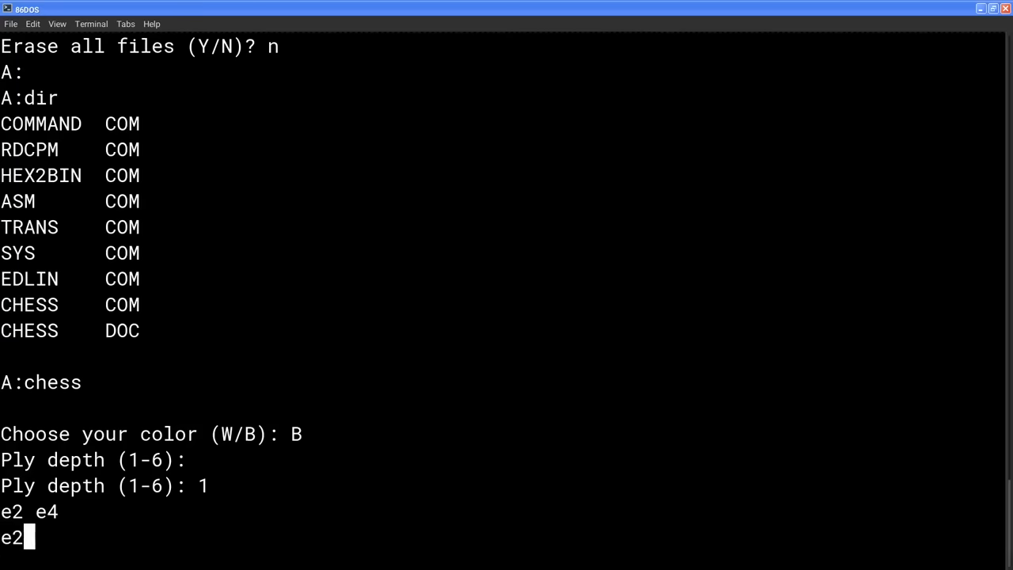
Step: Try moves e2, e2 e4 and q, all rejected, then Ctrl+C back to the A: prompt
{"action": "key", "text": "Return"}
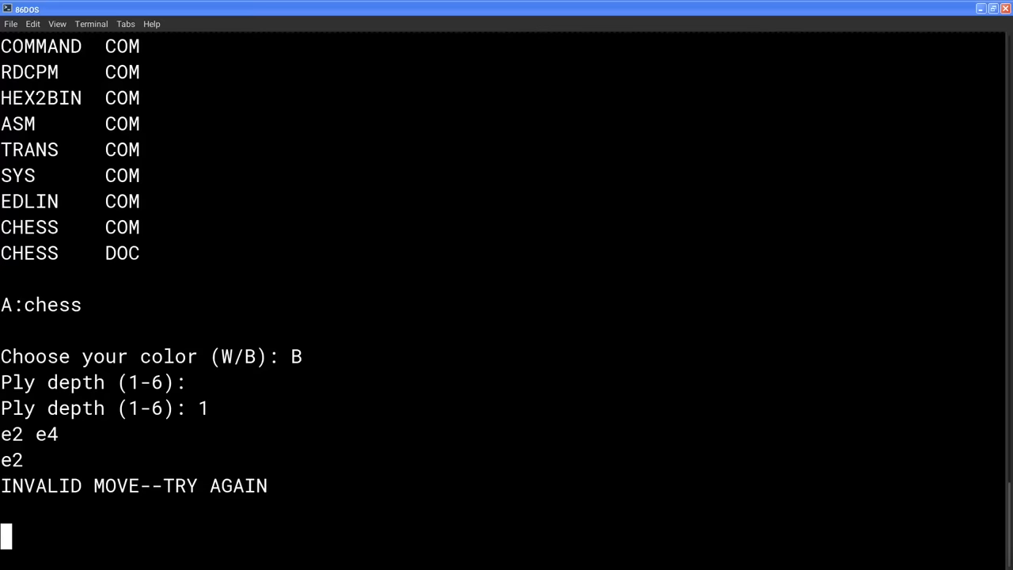
{"action": "type", "text": "2"}
{"action": "key", "text": "BackSpace"}
{"action": "type", "text": "e"}
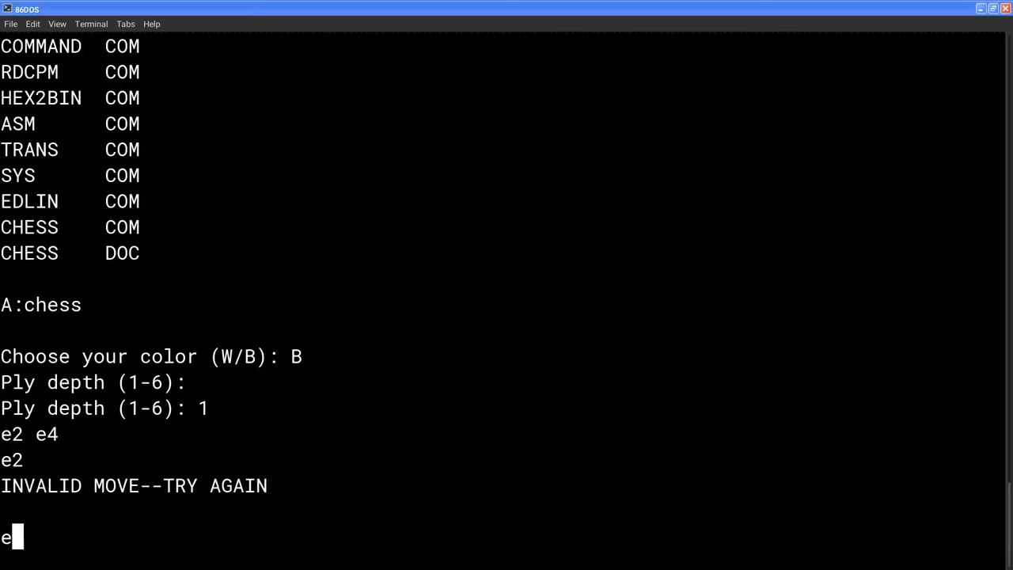
{"action": "type", "text": "2 e4"}
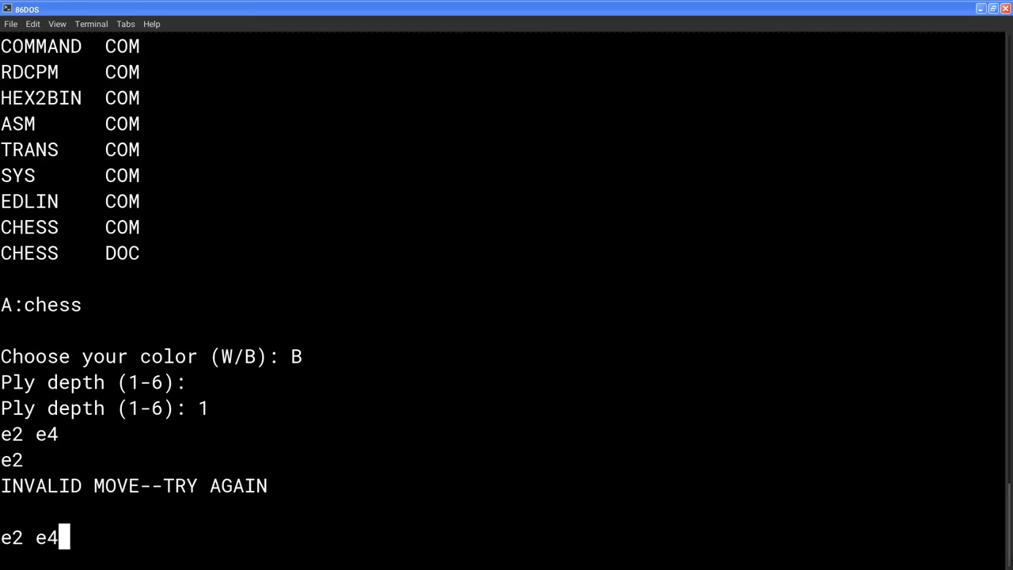
{"action": "key", "text": "Return"}
{"action": "type", "text": "q"}
{"action": "key", "text": "Return"}
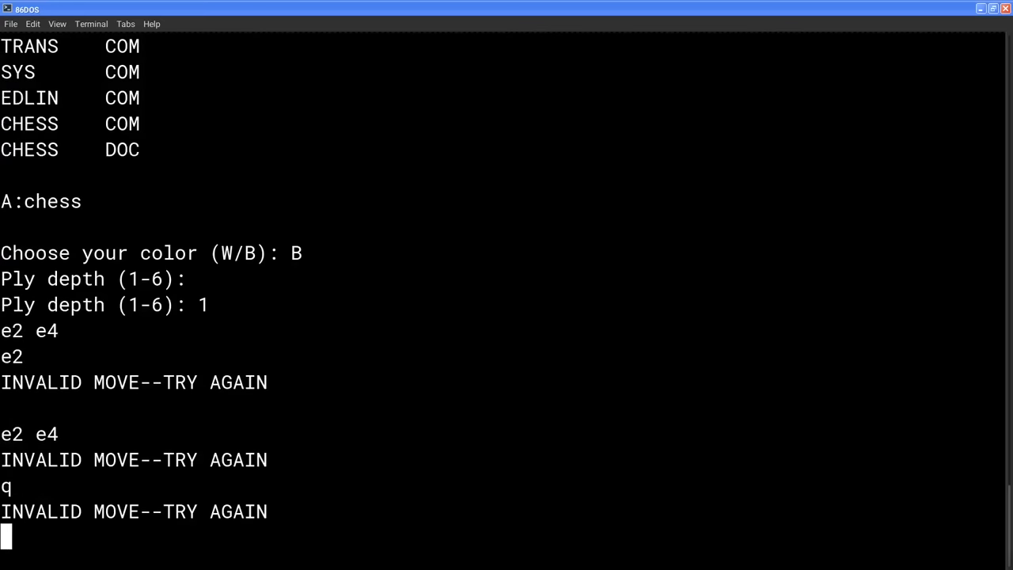
{"action": "key", "text": "ctrl+c"}
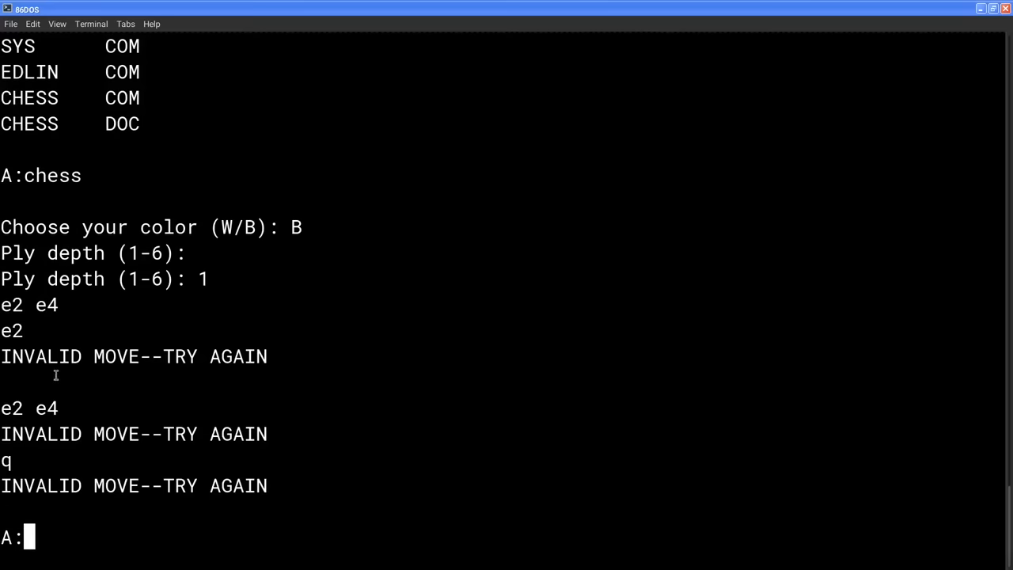
Step: Show CHESS.DOC with 'type chess.doc' and scroll back through its instructions
{"action": "double_click", "coordinate": [120, 98]}
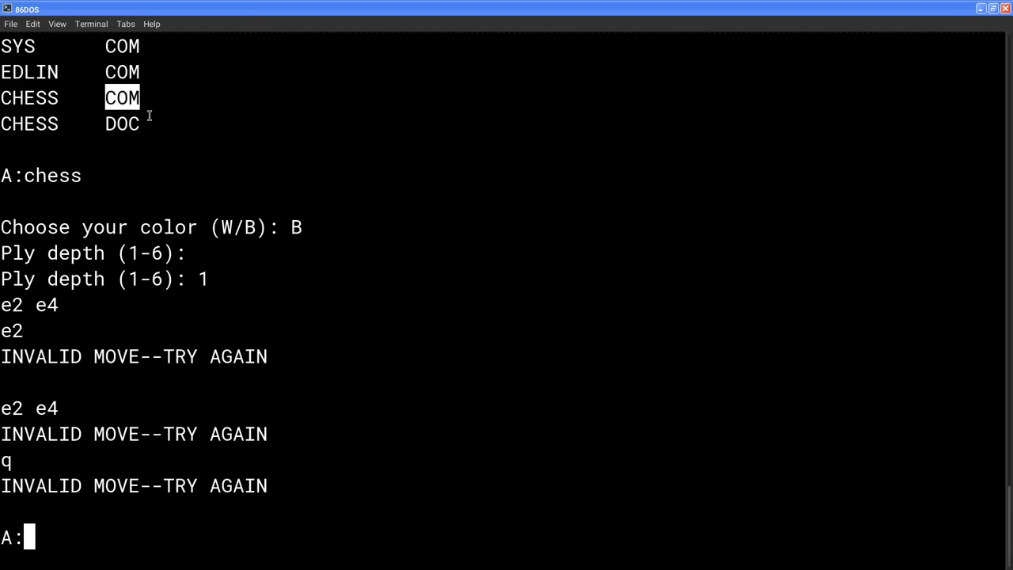
{"action": "left_click", "coordinate": [174, 142]}
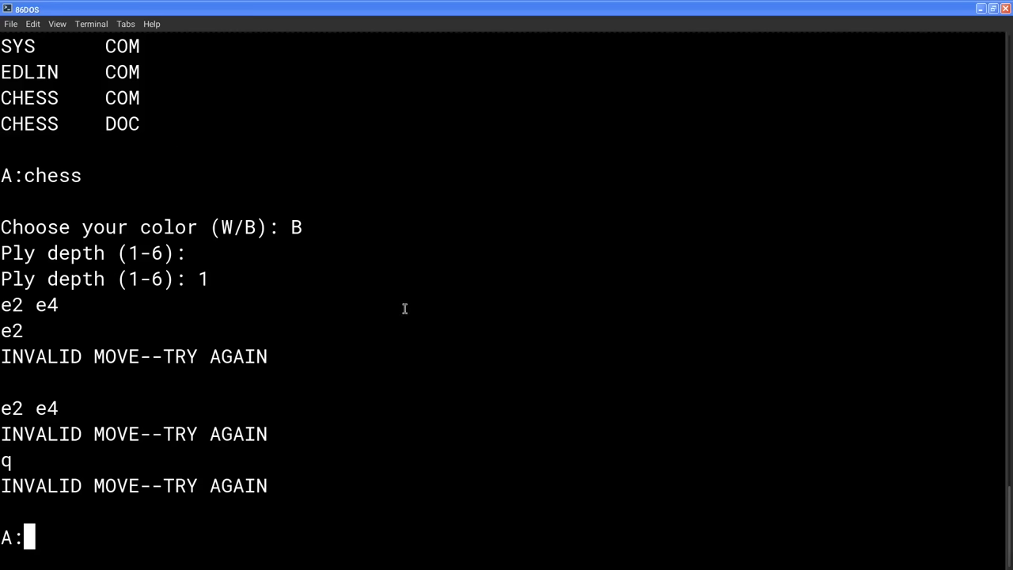
{"action": "type", "text": "type"}
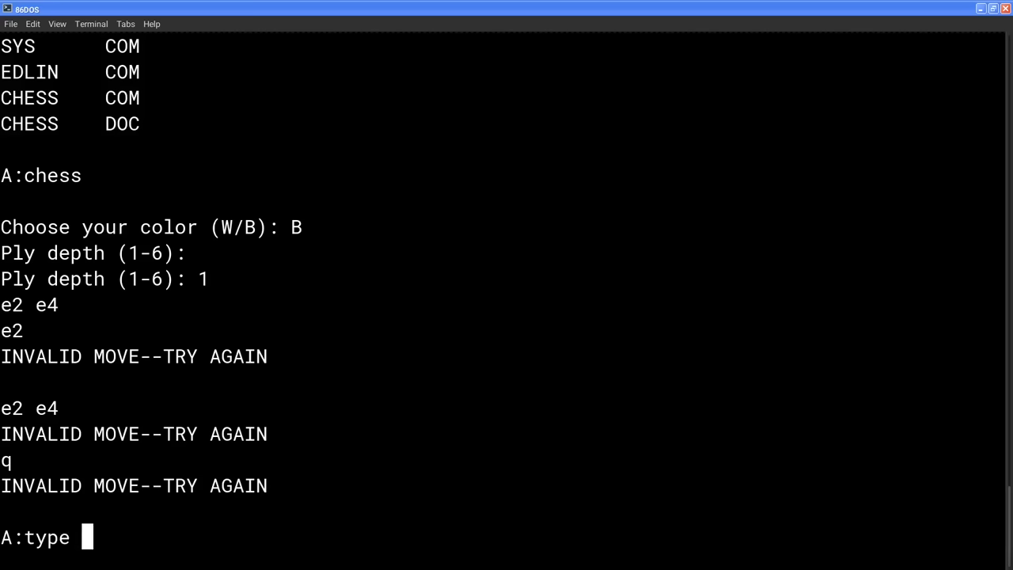
{"action": "type", "text": " che"}
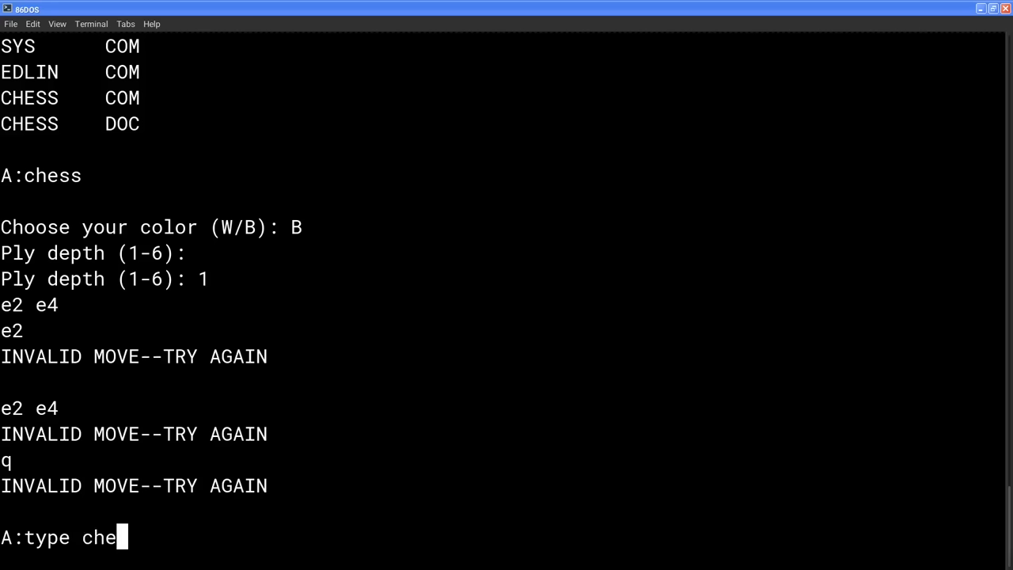
{"action": "type", "text": "ss.doc"}
{"action": "key", "text": "Return"}
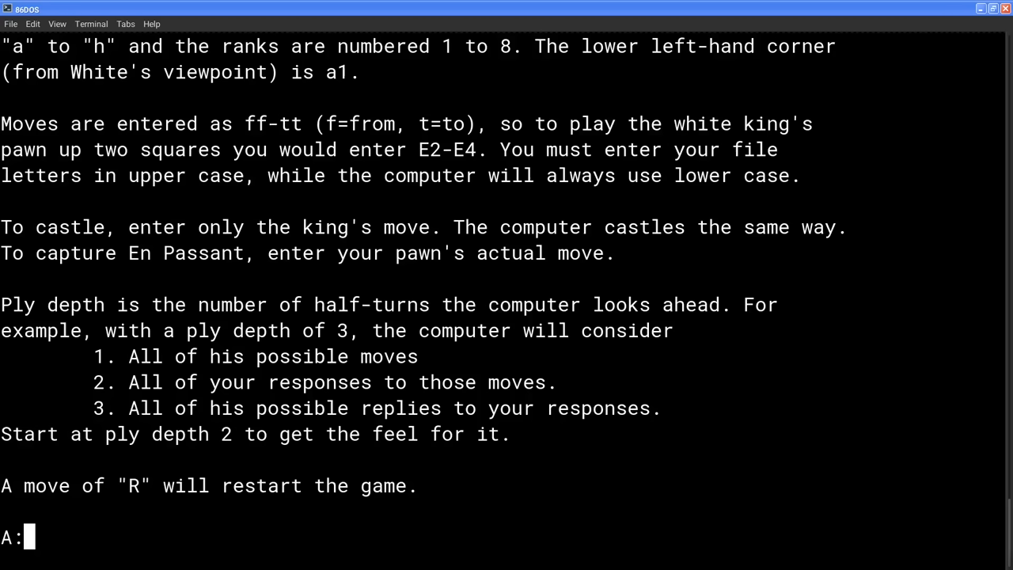
{"action": "scroll", "coordinate": [63, 211], "scroll_direction": "up", "scroll_amount": 3}
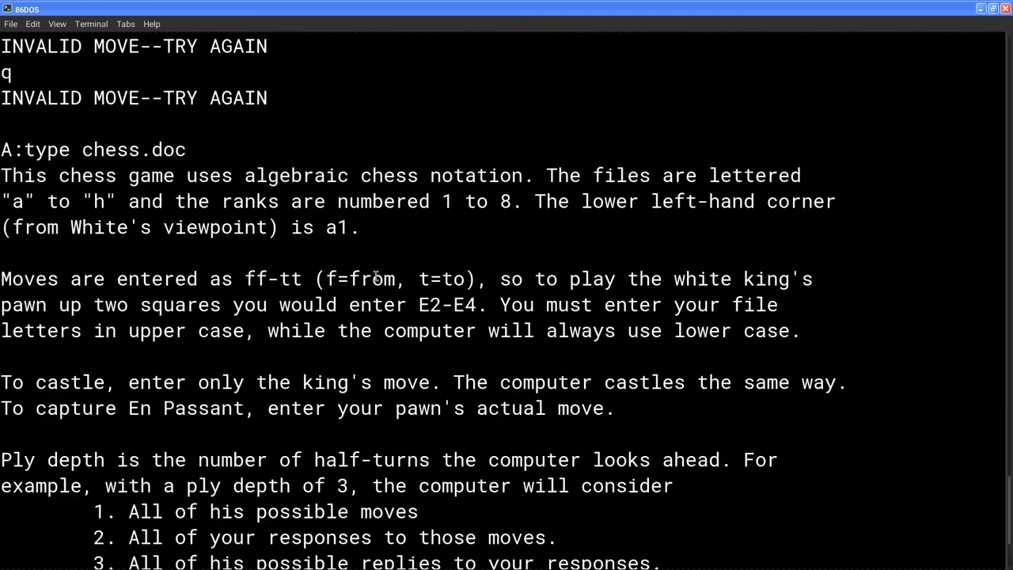
{"action": "scroll", "coordinate": [63, 212], "scroll_direction": "up", "scroll_amount": 1}
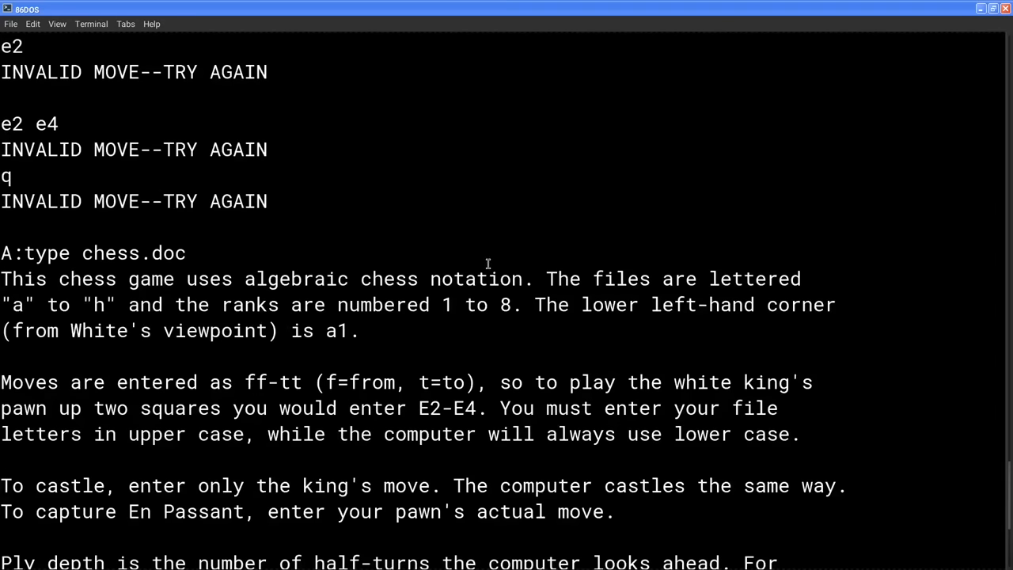
{"action": "scroll", "coordinate": [451, 267], "scroll_direction": "down", "scroll_amount": 1}
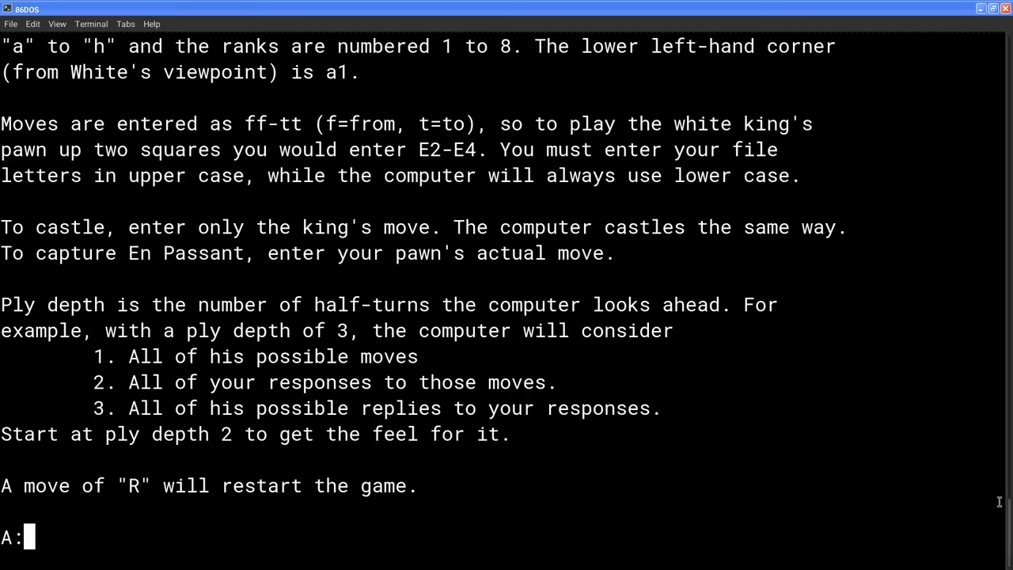
{"action": "left_click", "coordinate": [657, 305]}
{"action": "type", "text": "dir"}
Step: Copy chess.doc to chess1.doc, confirm it in dir, and type out chess1.doc
{"action": "key", "text": "Return"}
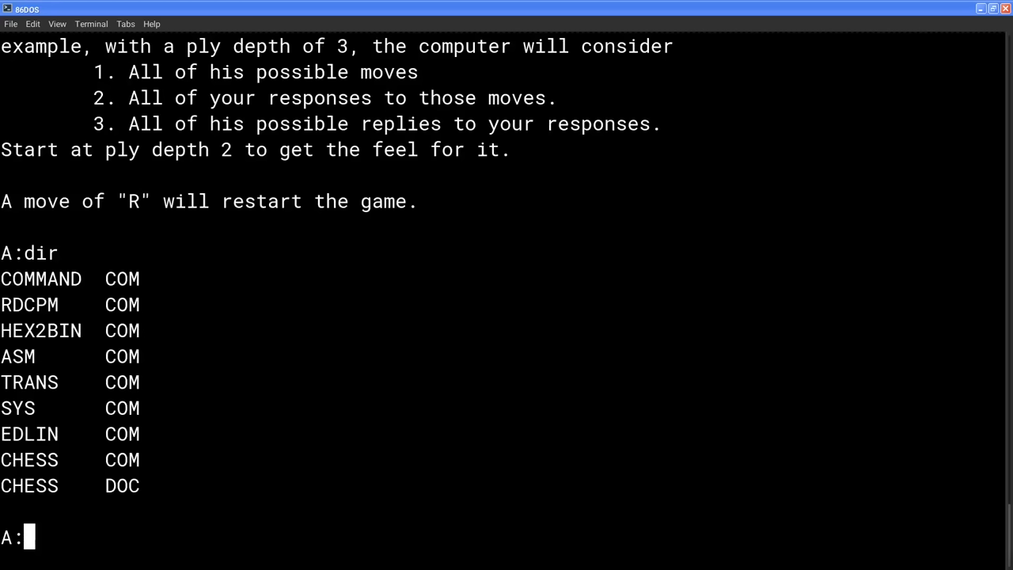
{"action": "type", "text": "copy ches"}
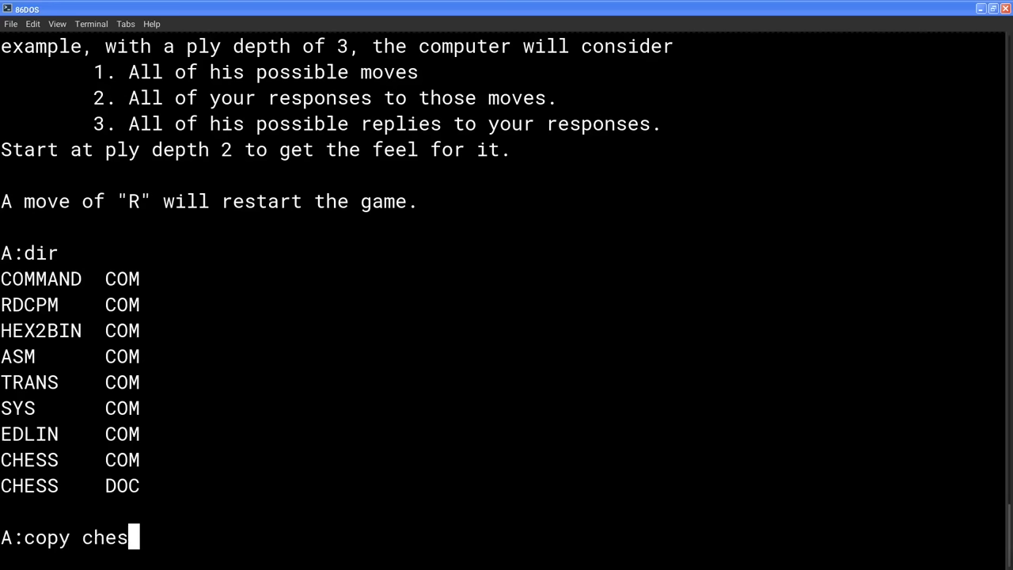
{"action": "type", "text": "s.doc"}
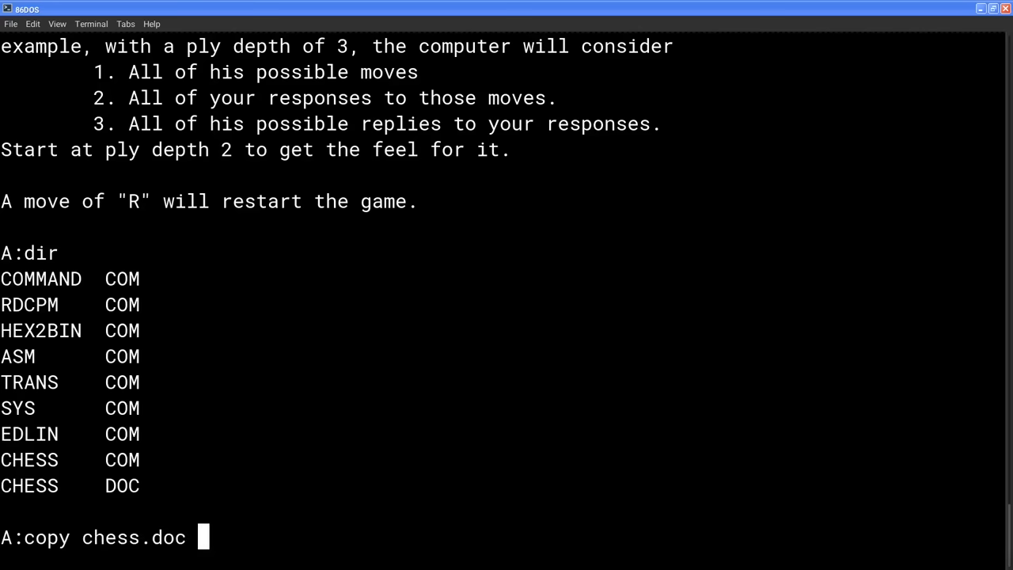
{"action": "type", "text": " chess"}
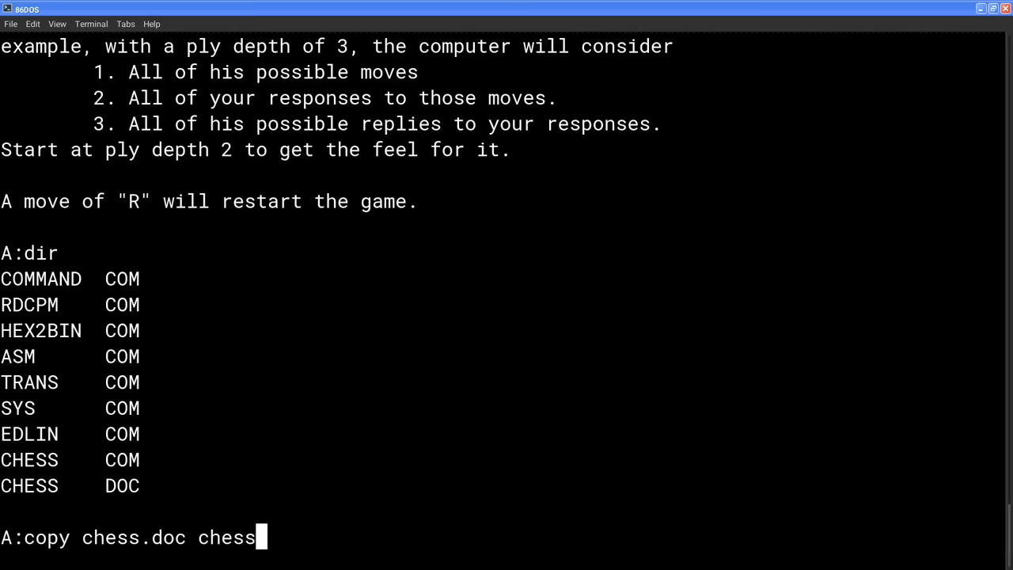
{"action": "type", "text": "1.doc"}
{"action": "key", "text": "Return"}
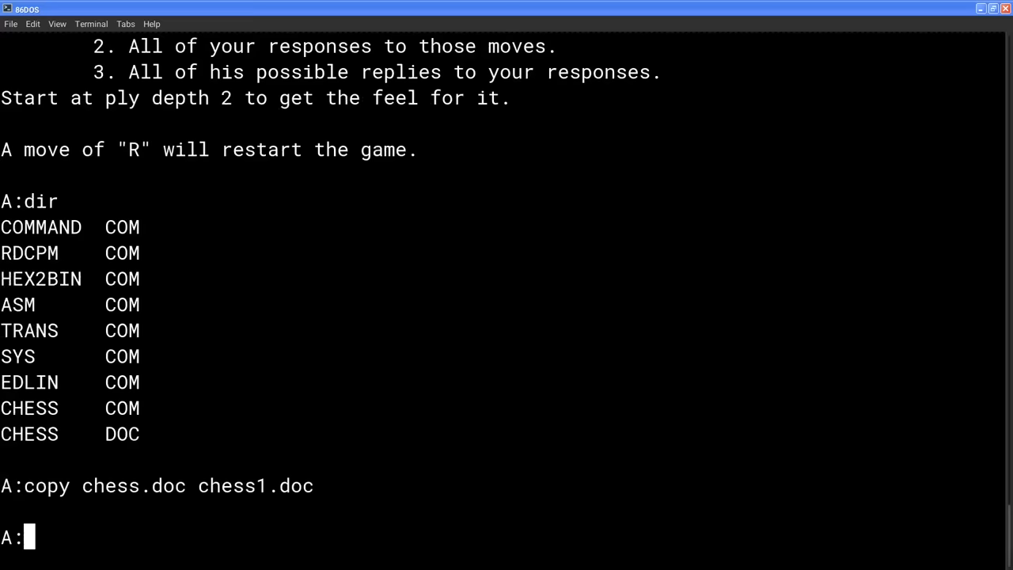
{"action": "type", "text": "dir"}
{"action": "key", "text": "Return"}
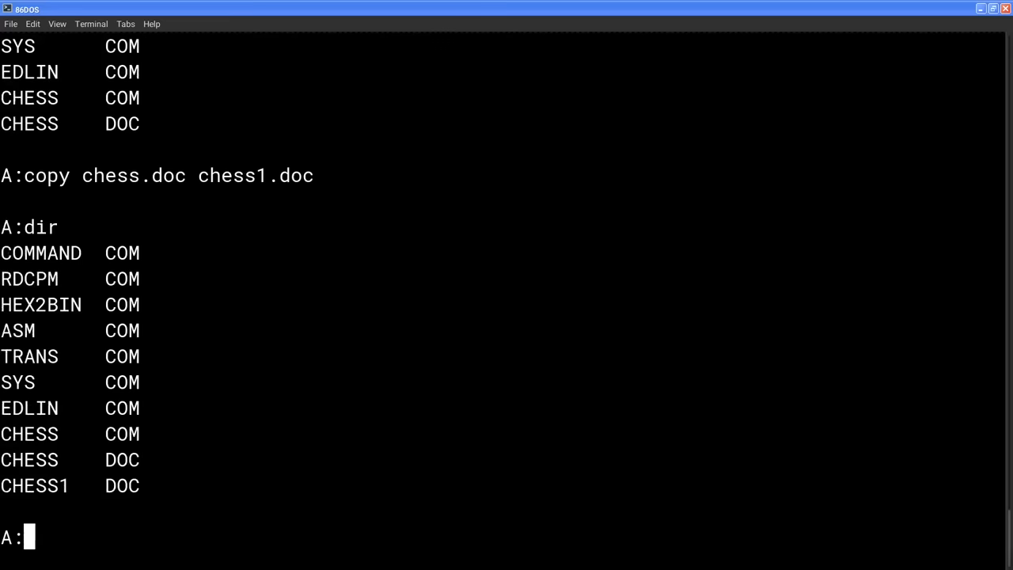
{"action": "double_click", "coordinate": [37, 489]}
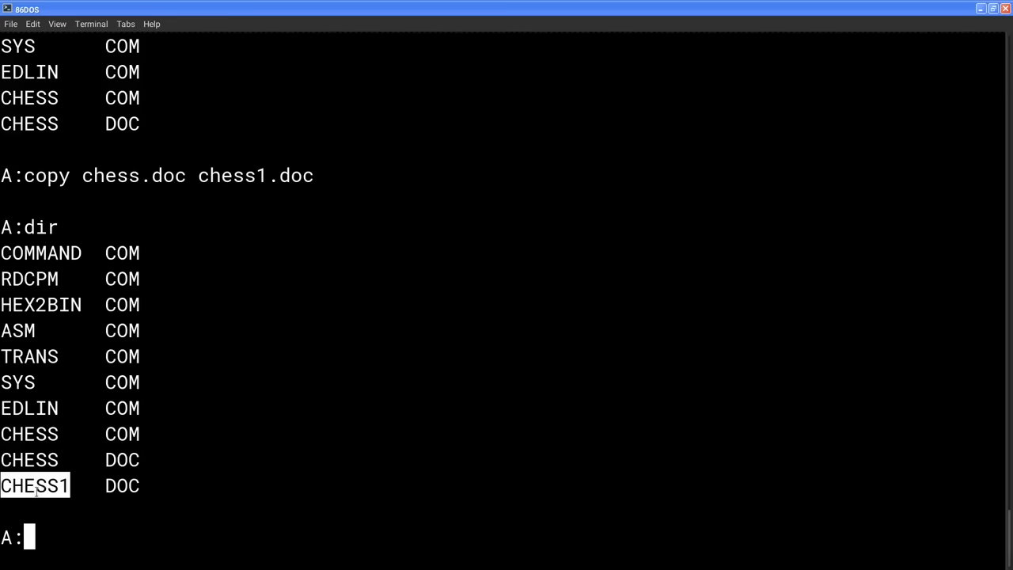
{"action": "left_click", "coordinate": [192, 472]}
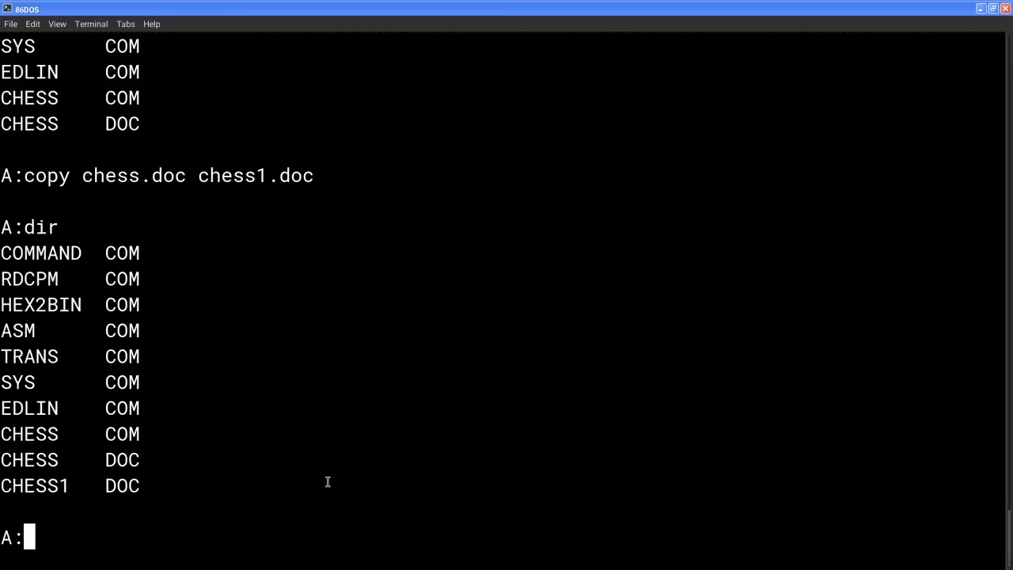
{"action": "type", "text": "type "}
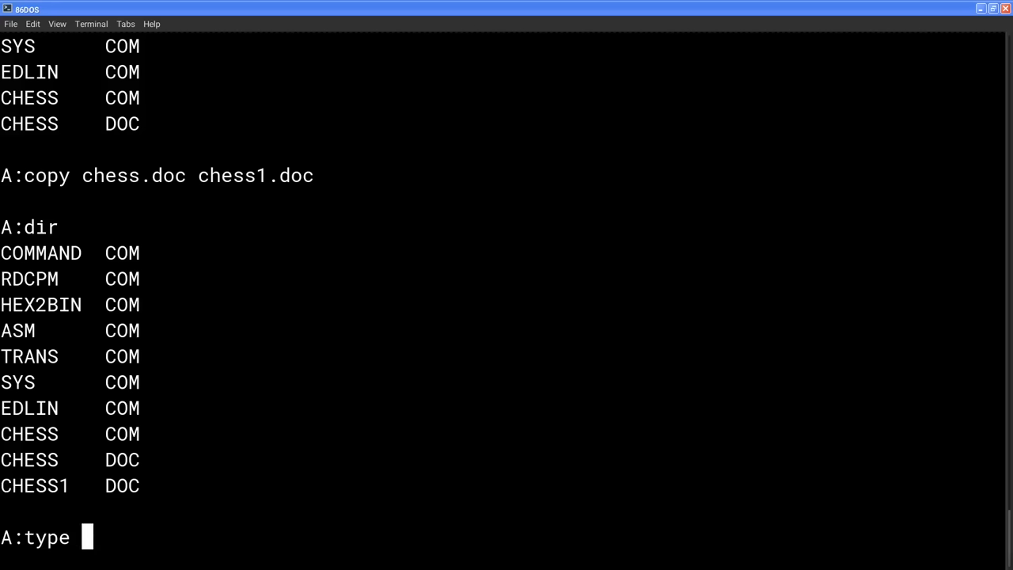
{"action": "type", "text": "chess1.doc"}
{"action": "key", "text": "Return"}
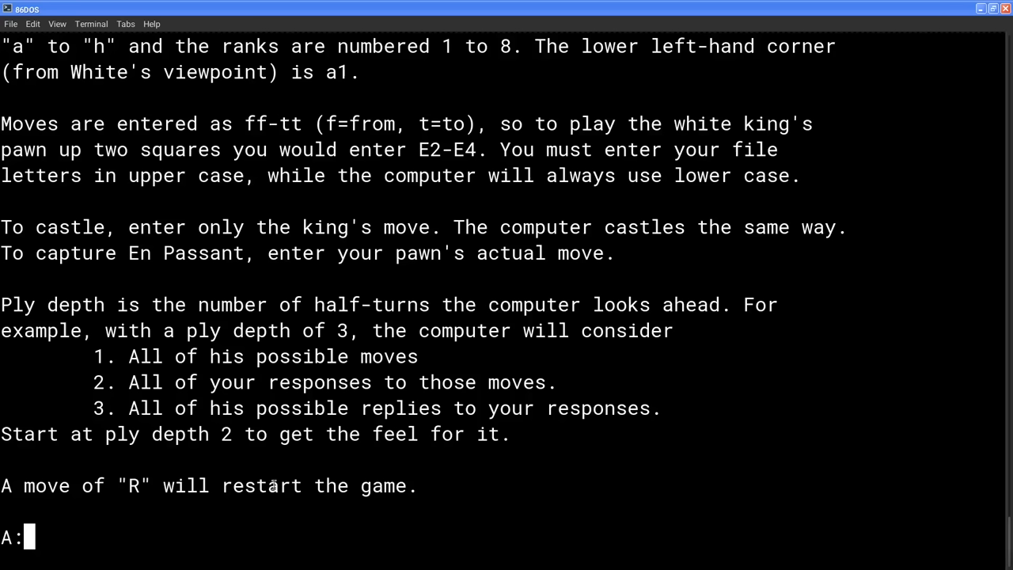
{"action": "scroll", "coordinate": [286, 440], "scroll_direction": "up", "scroll_amount": 2}
{"action": "scroll", "coordinate": [285, 440], "scroll_direction": "up", "scroll_amount": 1}
{"action": "scroll", "coordinate": [285, 440], "scroll_direction": "down", "scroll_amount": 3}
{"action": "type", "text": "edlin "}
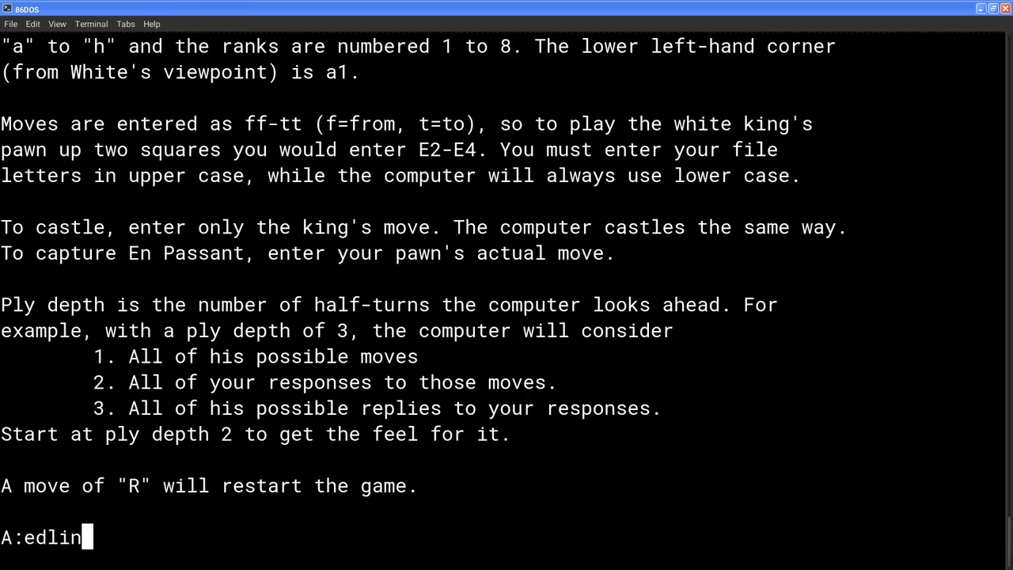
{"action": "type", "text": "chess.1"}
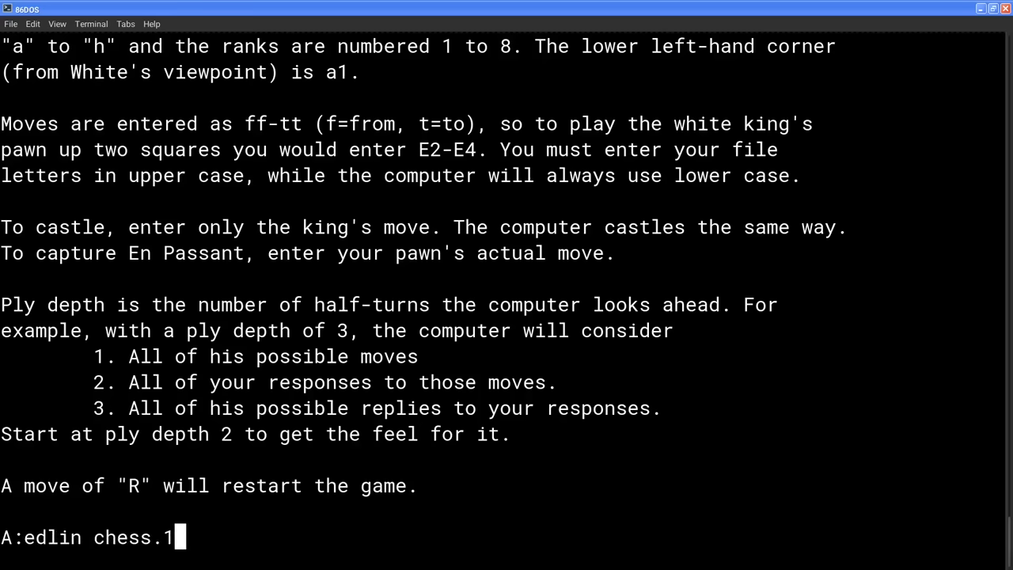
Step: Run 'edlin chess1.doc' and list its 19 numbered lines with l
{"action": "key", "text": "BackSpace"}
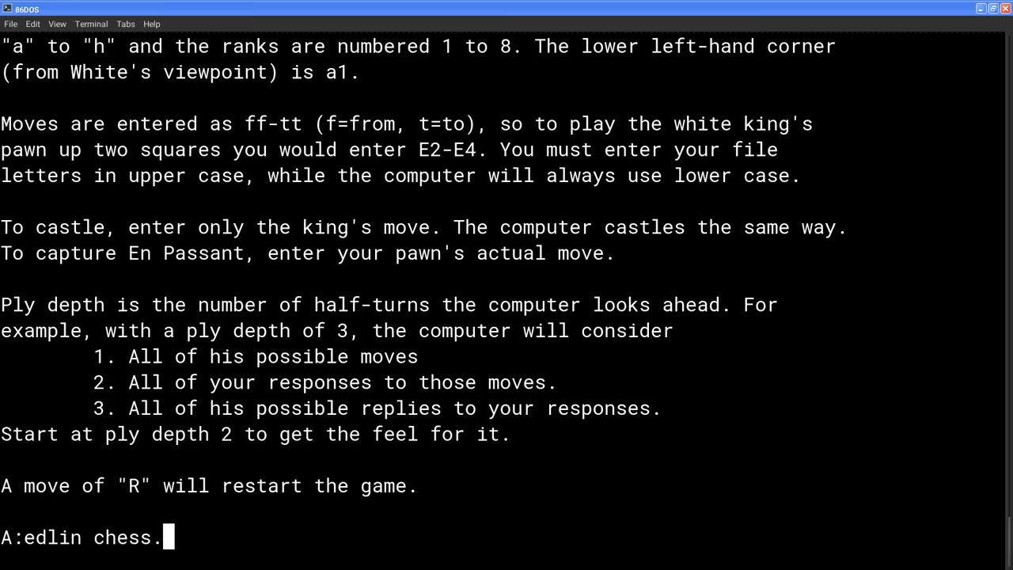
{"action": "key", "text": "BackSpace"}
{"action": "type", "text": "1.doc"}
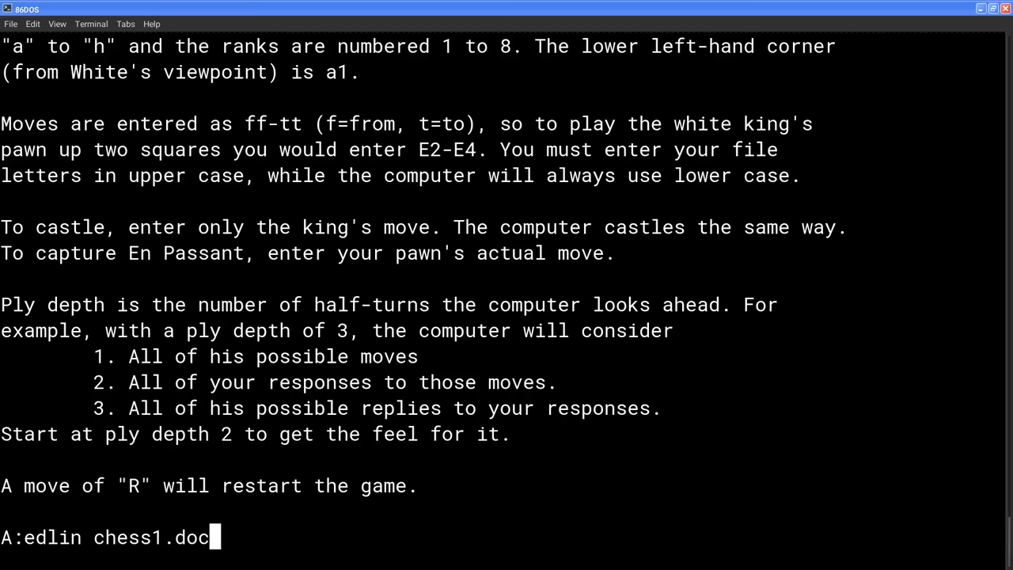
{"action": "key", "text": "Return"}
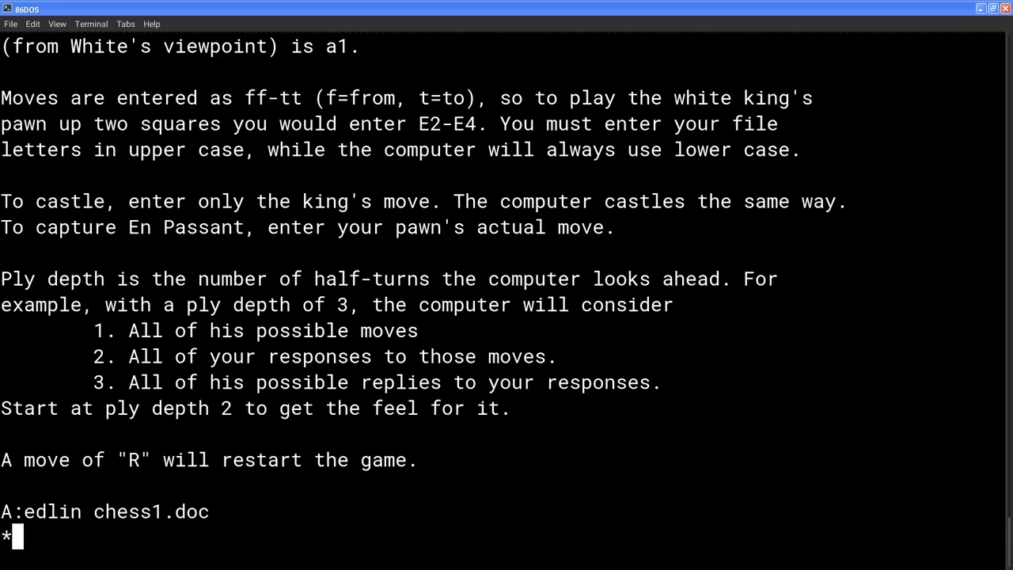
{"action": "type", "text": "l"}
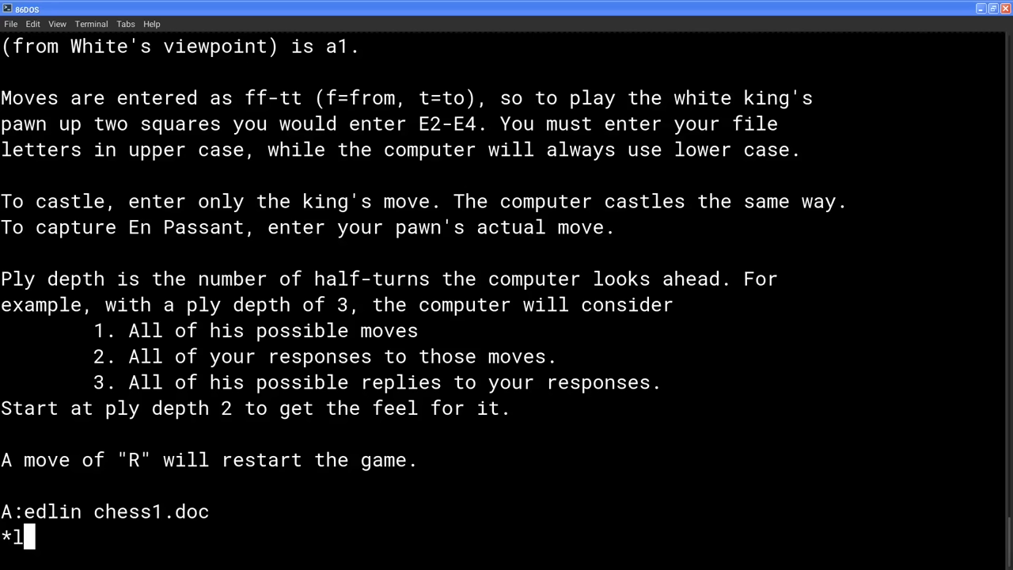
{"action": "key", "text": "Return"}
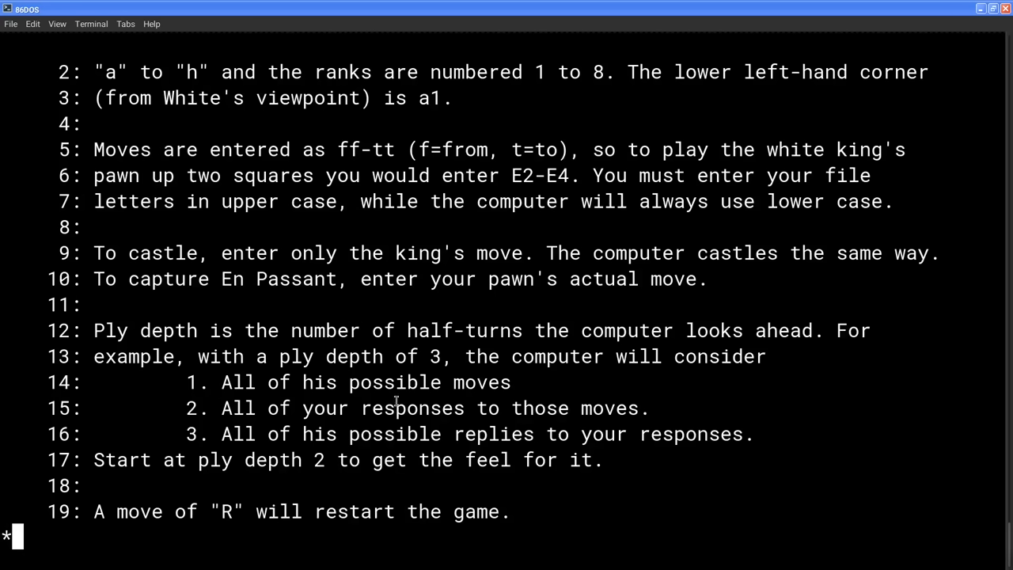
{"action": "scroll", "coordinate": [396, 400], "scroll_direction": "up", "scroll_amount": 3}
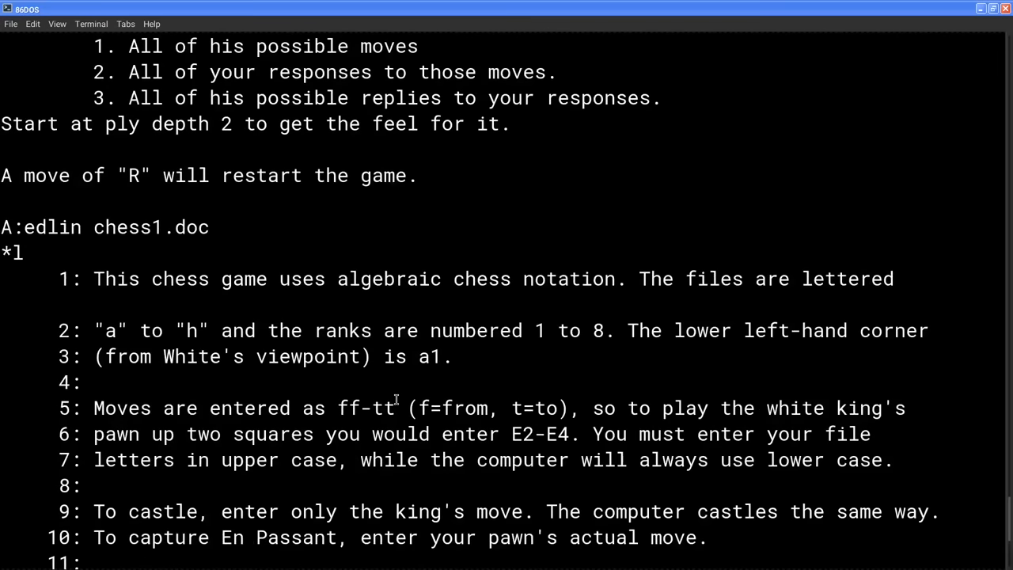
{"action": "scroll", "coordinate": [396, 400], "scroll_direction": "down", "scroll_amount": 1}
{"action": "scroll", "coordinate": [395, 401], "scroll_direction": "down", "scroll_amount": 1}
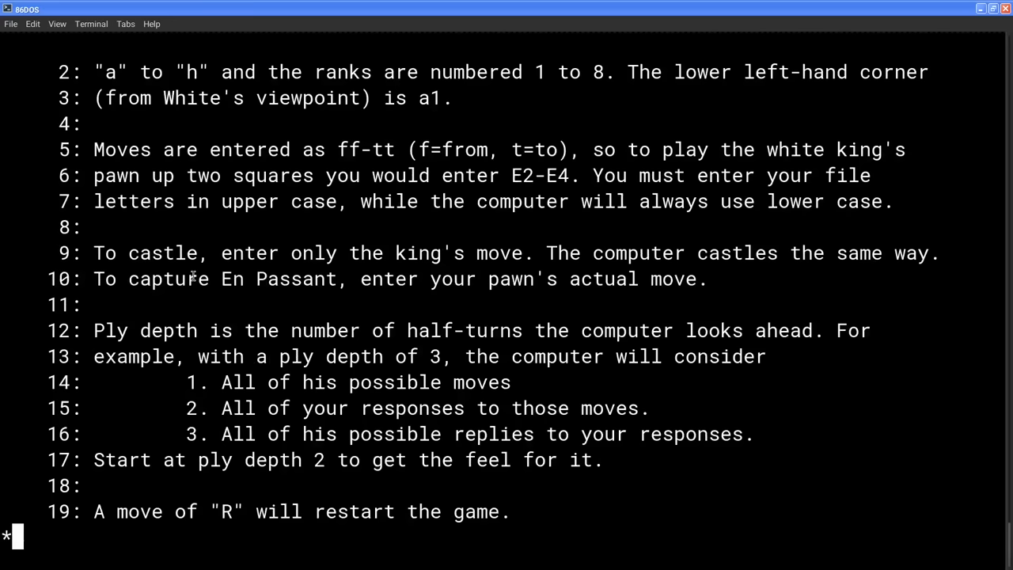
{"action": "type", "text": "5"}
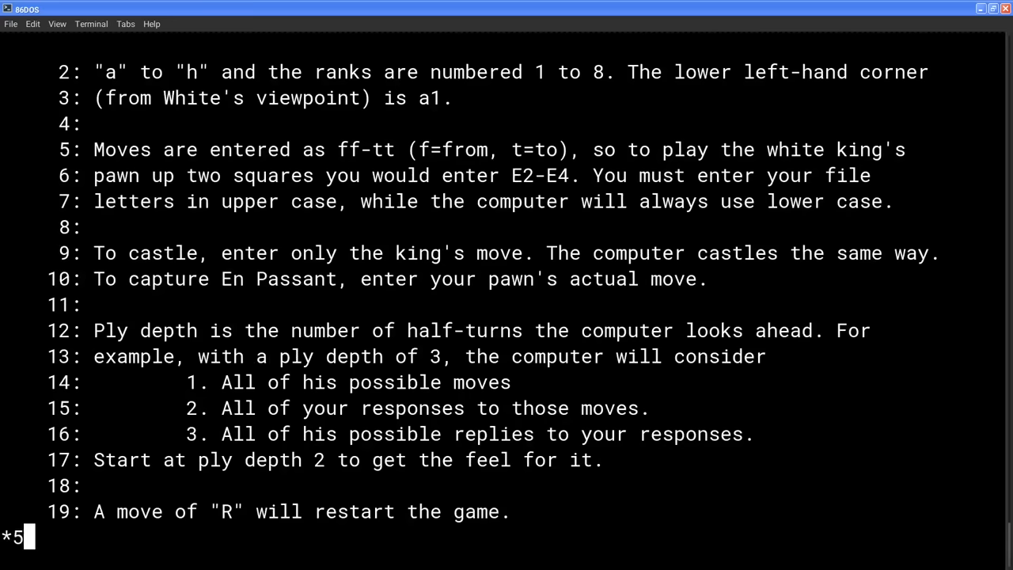
{"action": "type", "text": "d"}
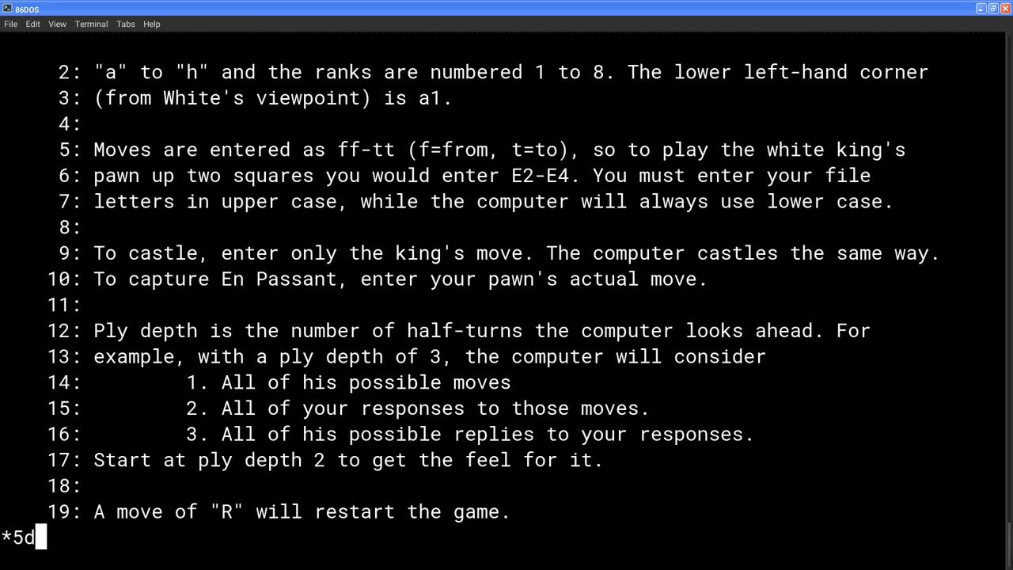
Step: Delete lines 5 and 6 with 5d and 6d, then relist from line 1
{"action": "key", "text": "Return"}
{"action": "type", "text": "6"}
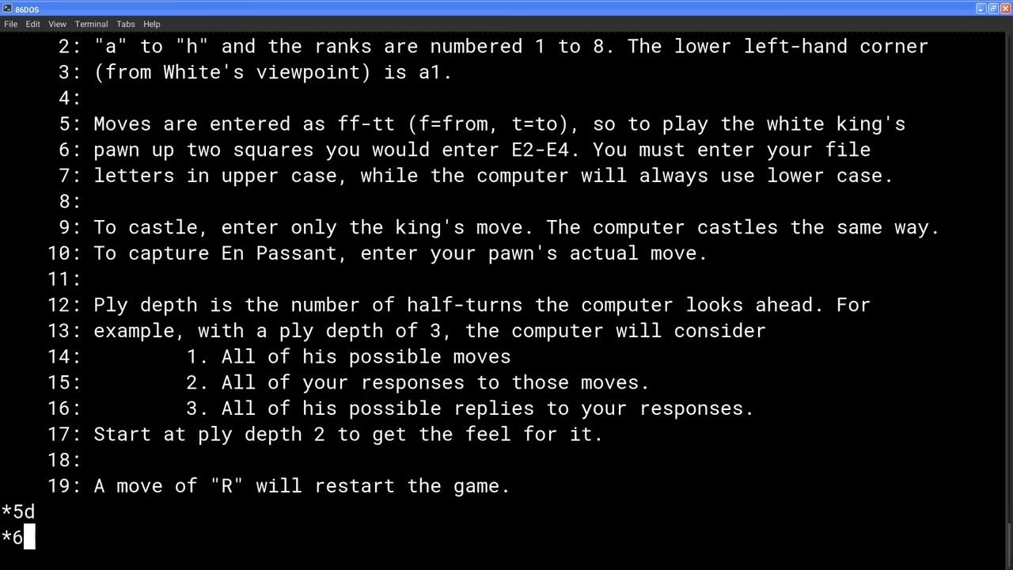
{"action": "type", "text": "d"}
{"action": "key", "text": "Return"}
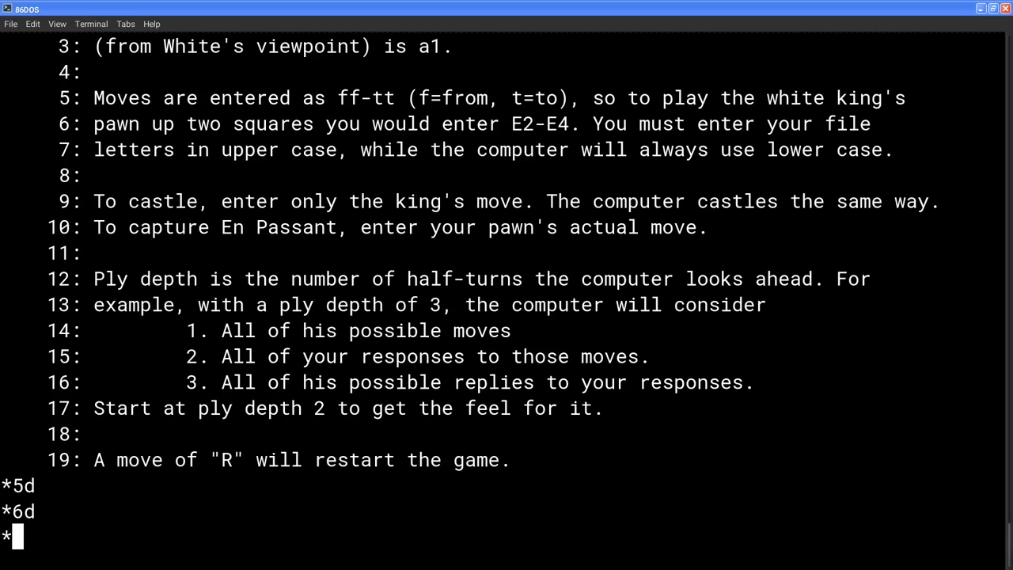
{"action": "type", "text": "7"}
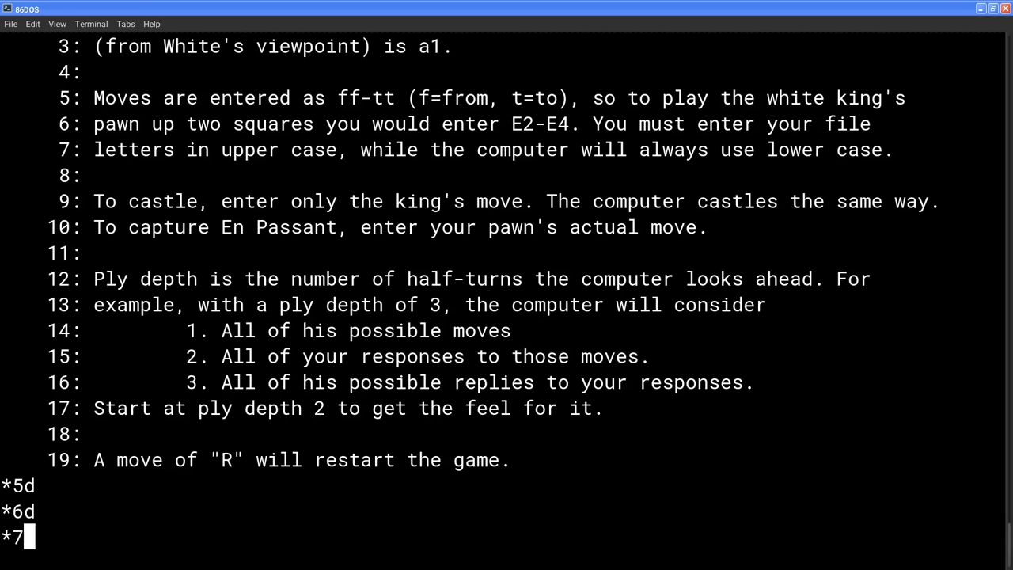
{"action": "key", "text": "BackSpace"}
{"action": "type", "text": "1l"}
{"action": "key", "text": "Return"}
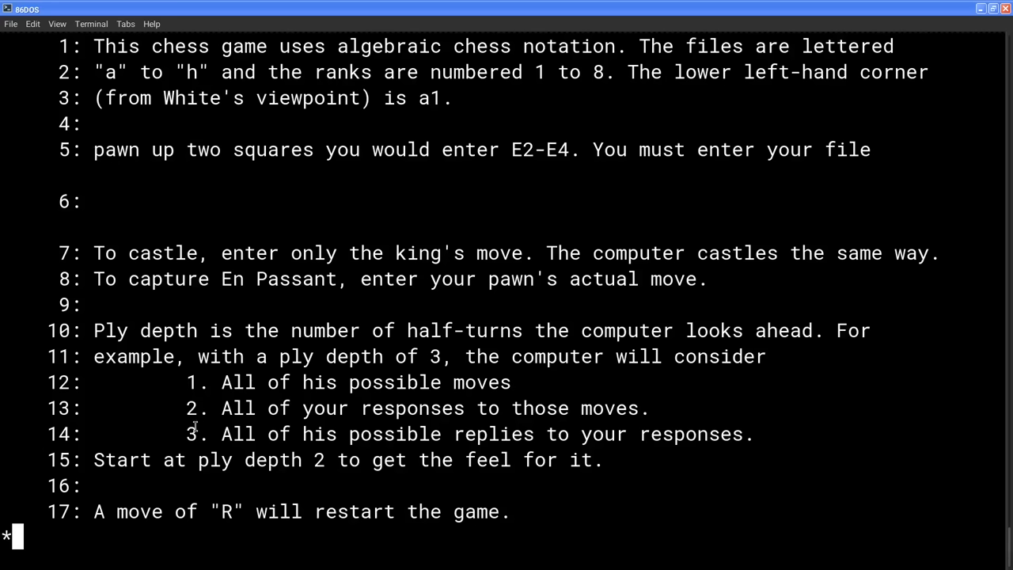
{"action": "type", "text": "5"}
Step: Rewrite line 5 as 'knock over all the pieces, and now I win ;)' and list to verify
{"action": "key", "text": "Return"}
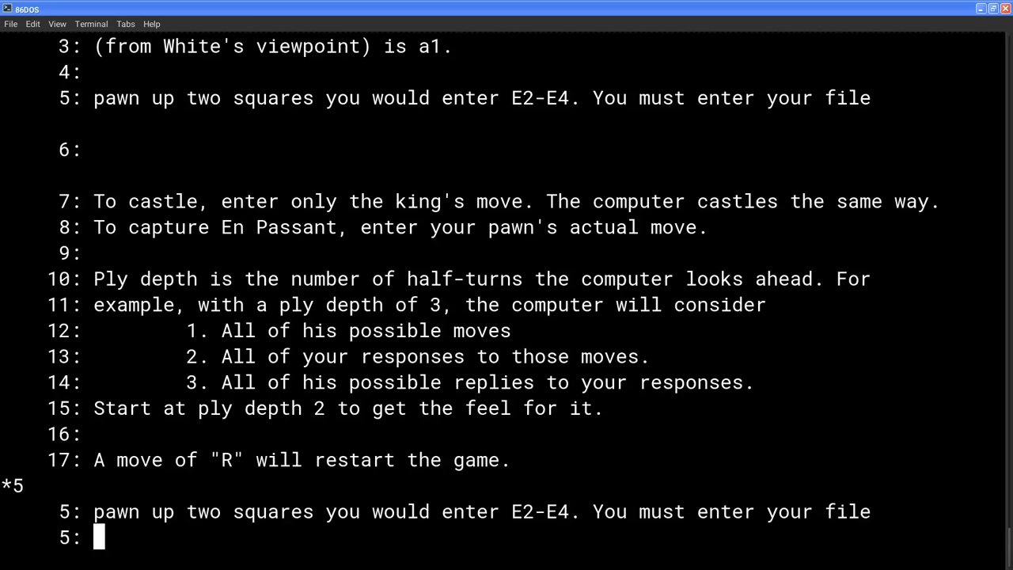
{"action": "type", "text": "kno"}
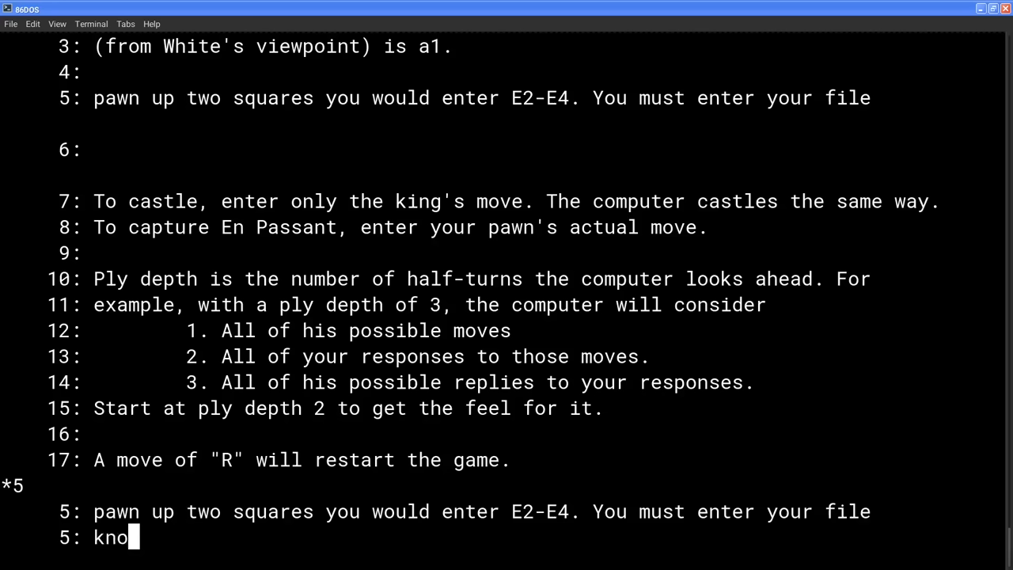
{"action": "type", "text": "ck over all th"}
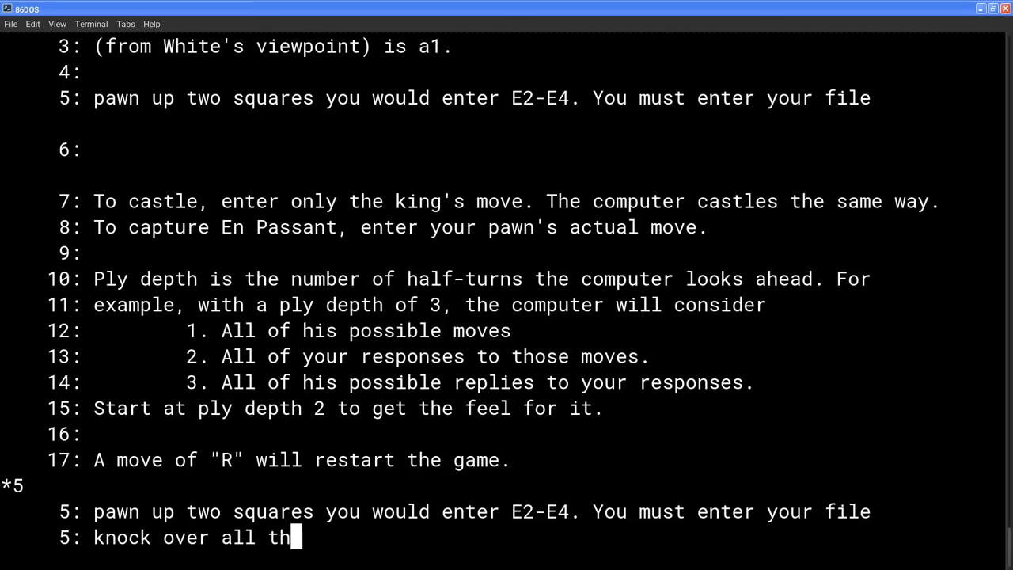
{"action": "type", "text": "e pieces, and "}
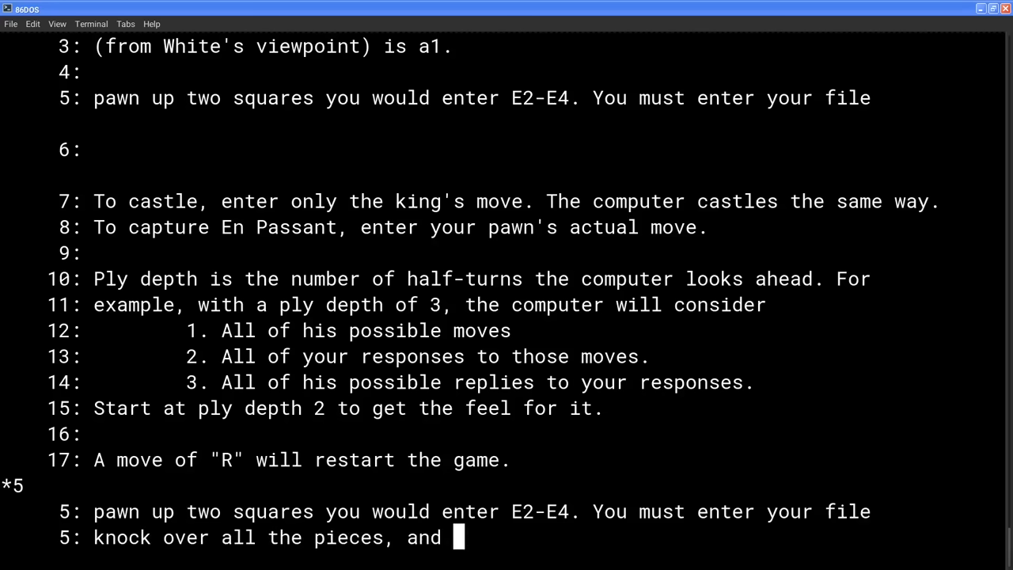
{"action": "type", "text": "now I win ;)"}
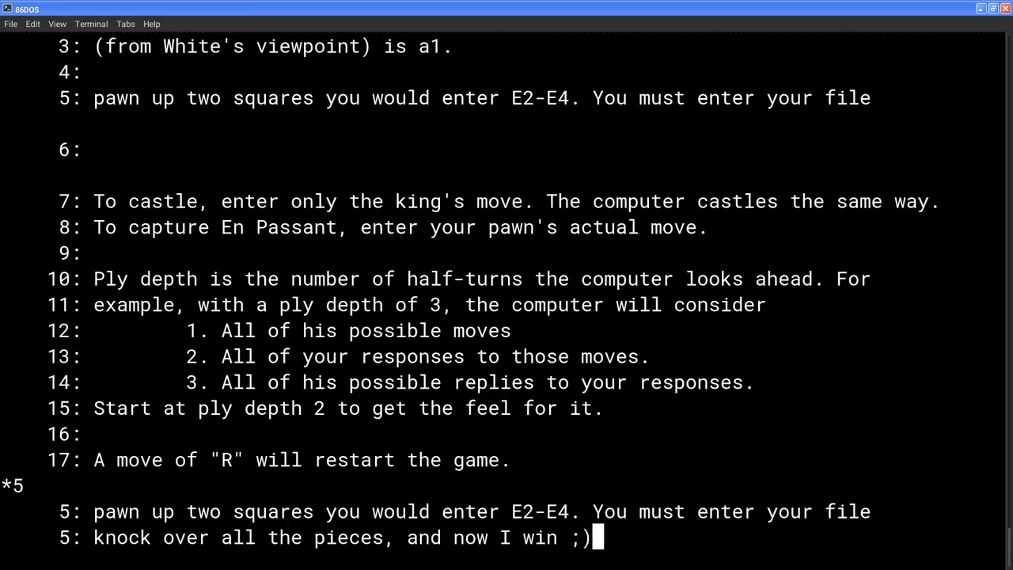
{"action": "key", "text": "Return"}
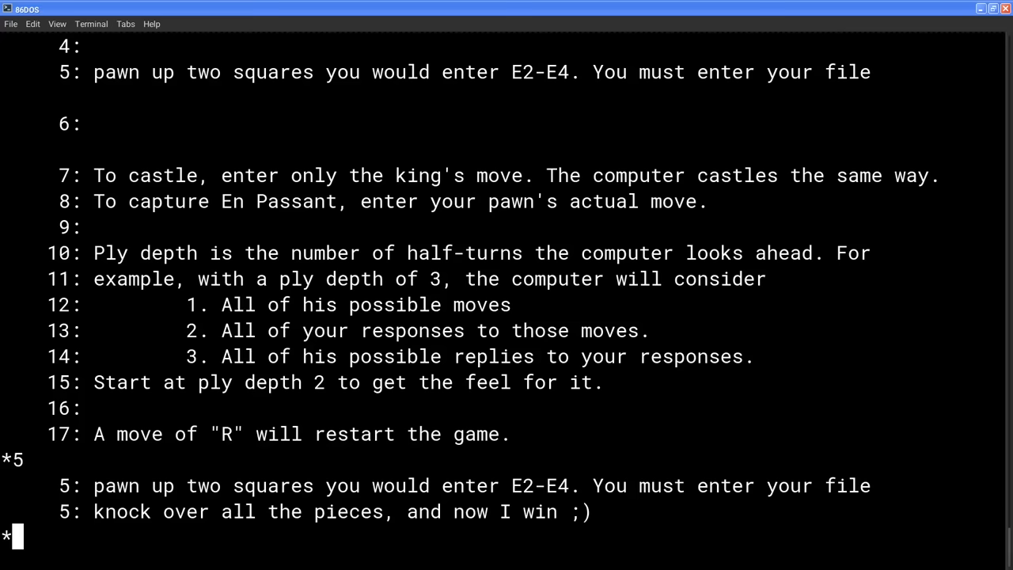
{"action": "type", "text": "l"}
{"action": "key", "text": "Return"}
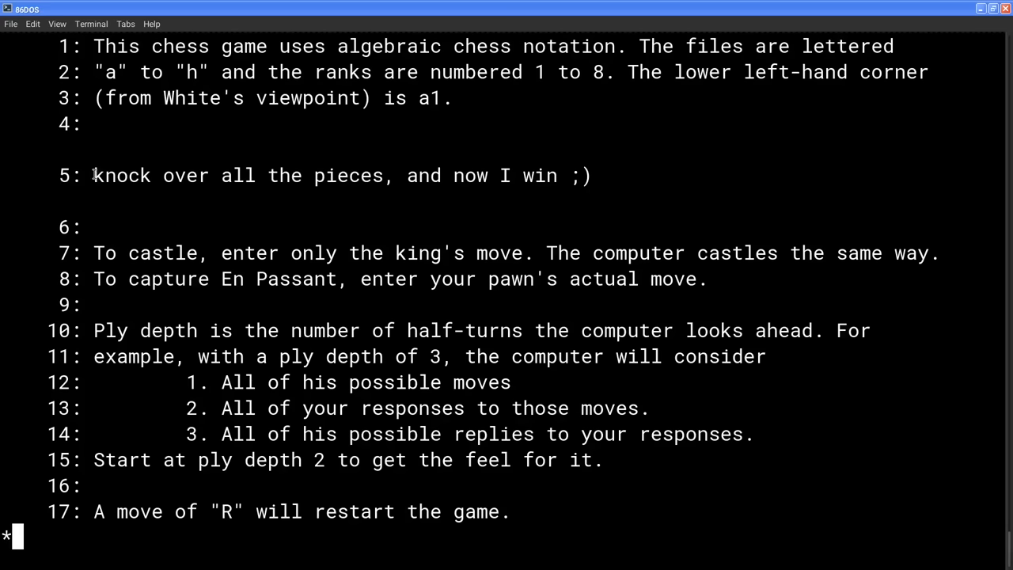
{"action": "left_click_drag", "start_coordinate": [95, 175], "coordinate": [597, 175]}
{"action": "left_click", "coordinate": [596, 175]}
{"action": "triple_click", "coordinate": [550, 178]}
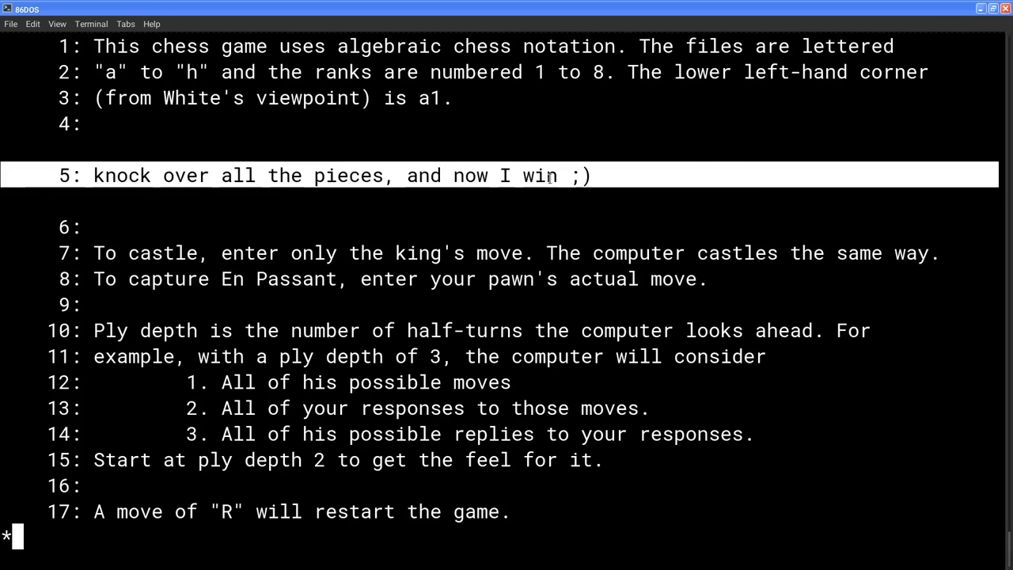
{"action": "left_click", "coordinate": [550, 177]}
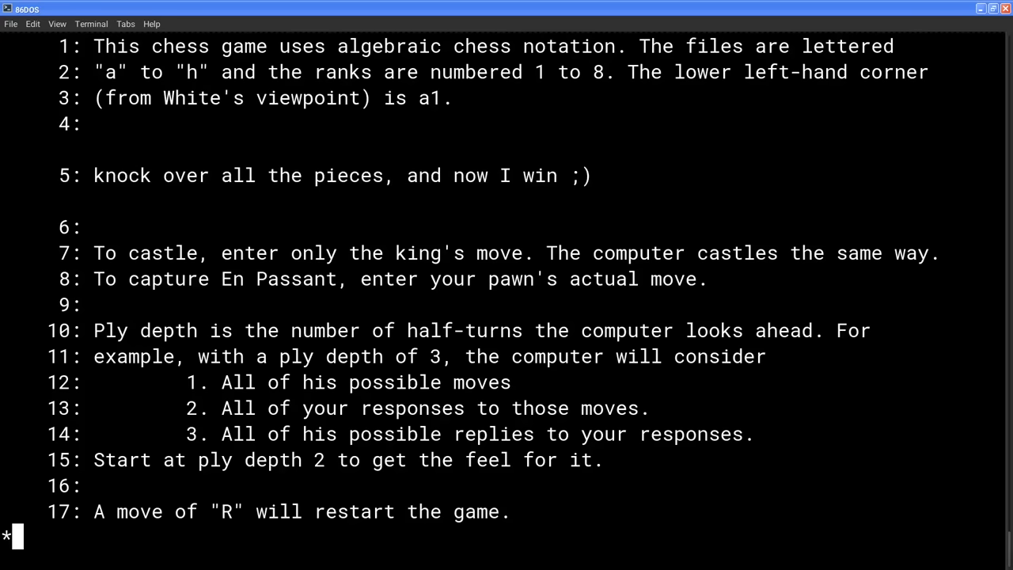
{"action": "type", "text": "e"}
Step: Exit EDLIN with e to save, then type chess1.doc showing the new knock-over line
{"action": "key", "text": "Return"}
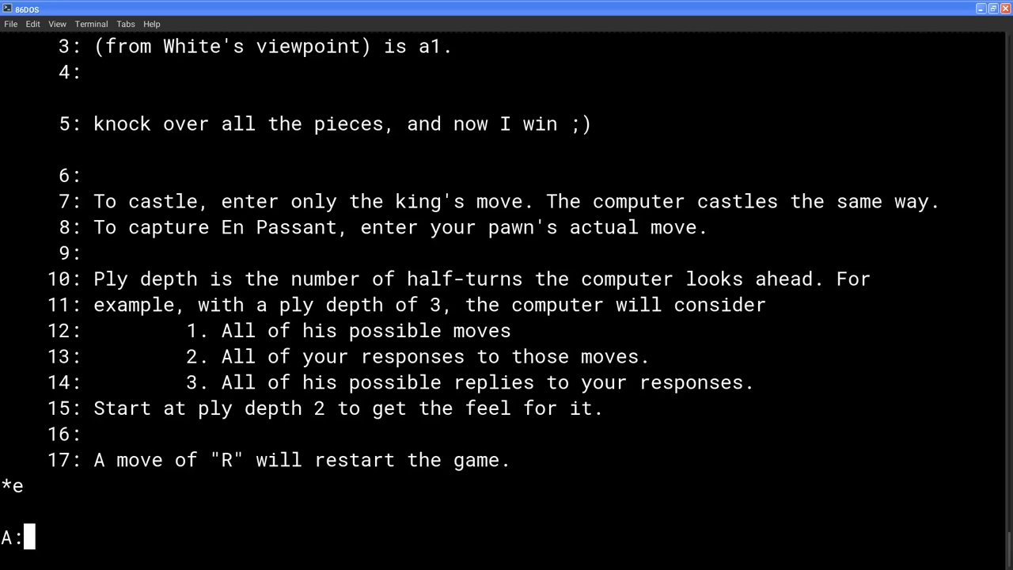
{"action": "type", "text": "type "}
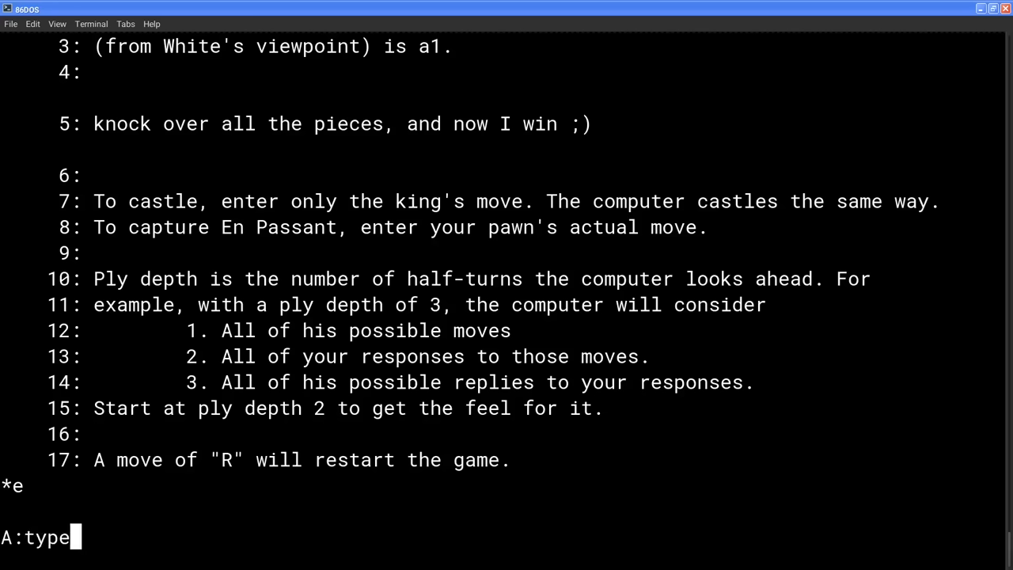
{"action": "type", "text": "chess1.doc"}
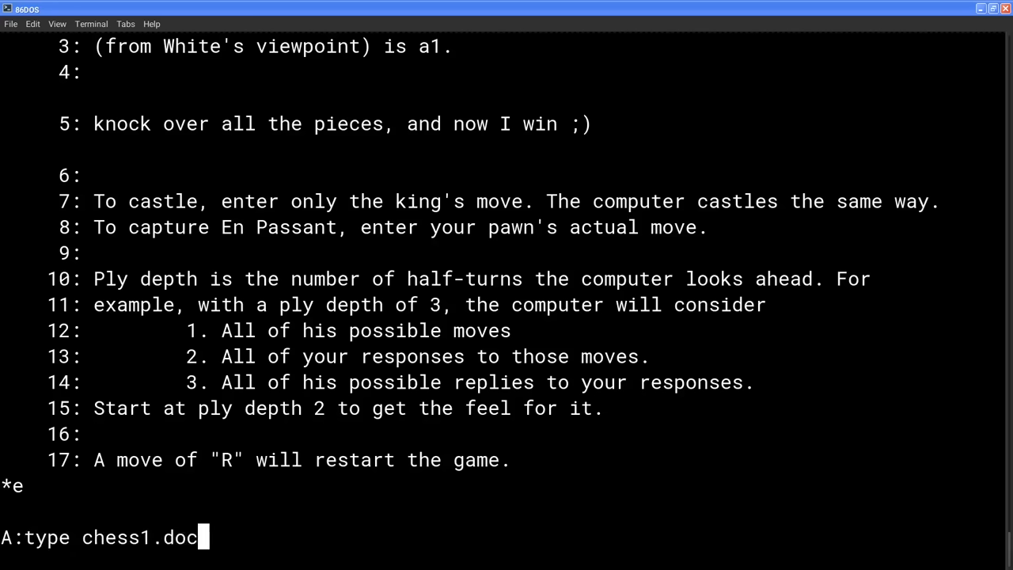
{"action": "key", "text": "Return"}
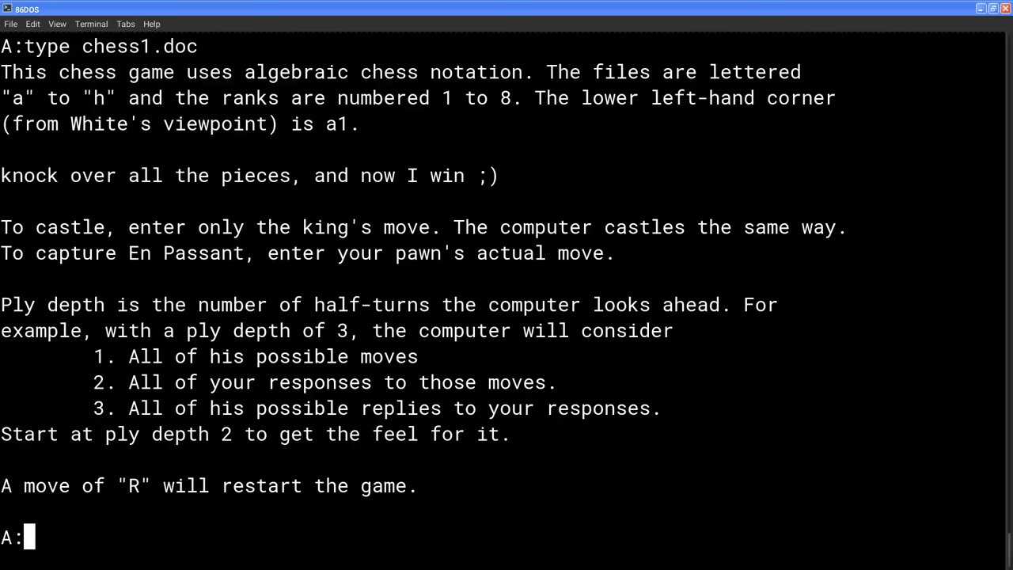
{"action": "triple_click", "coordinate": [389, 176]}
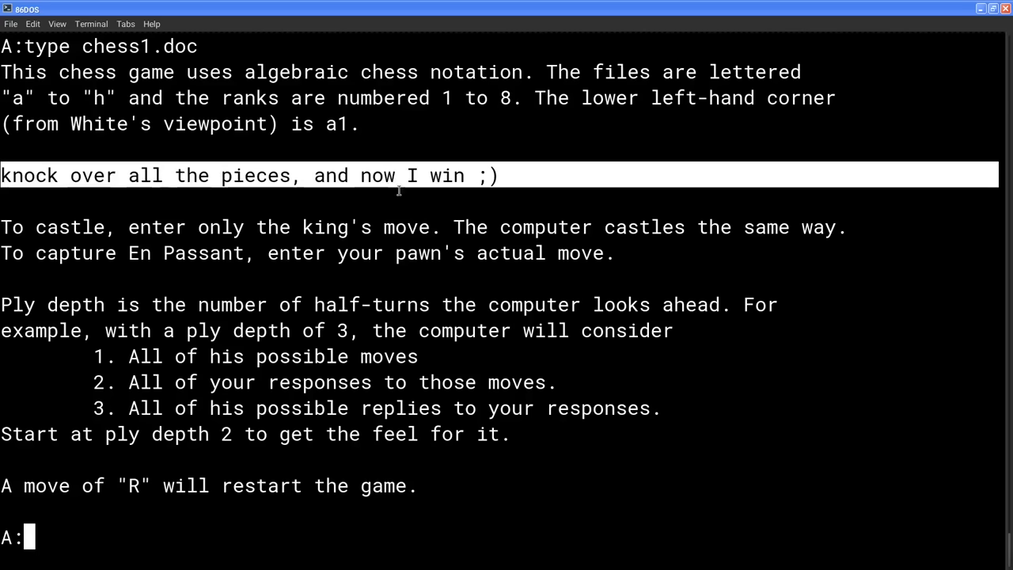
{"action": "left_click", "coordinate": [656, 199]}
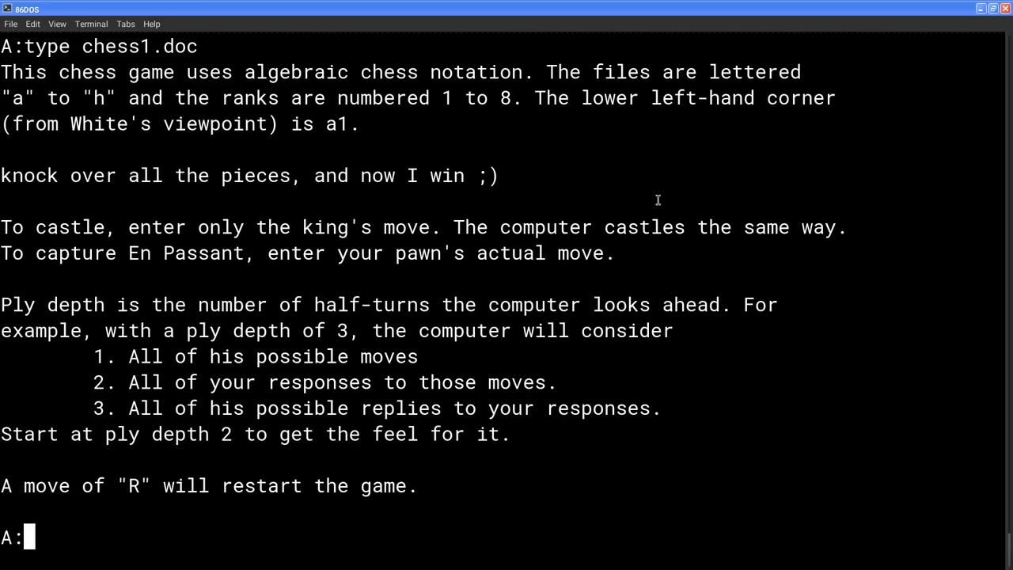